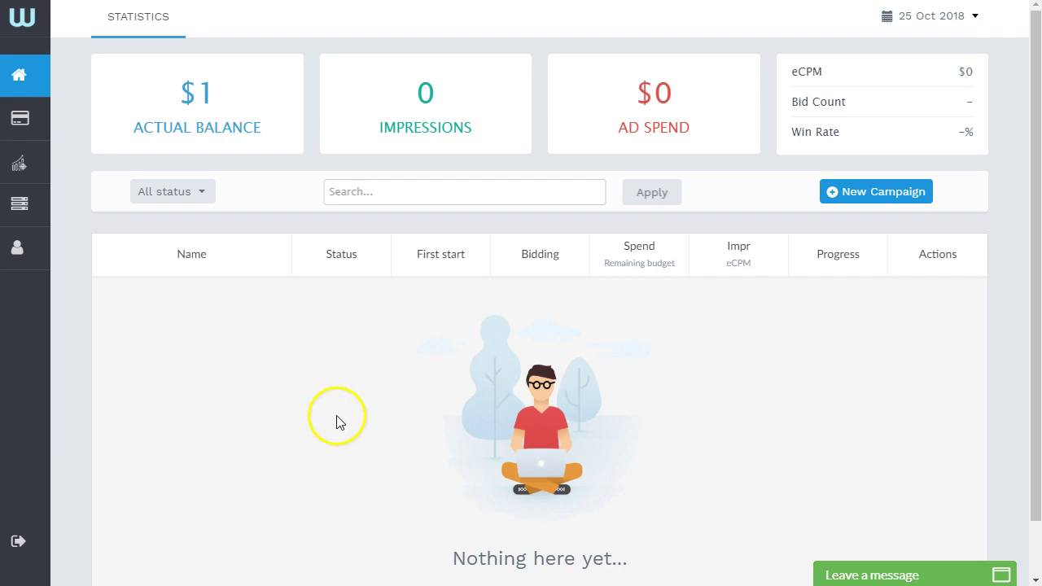
Open the Buy Credit page and examine the payment methods and the special bonus on monthly spend.
mouse_move(50, 10)
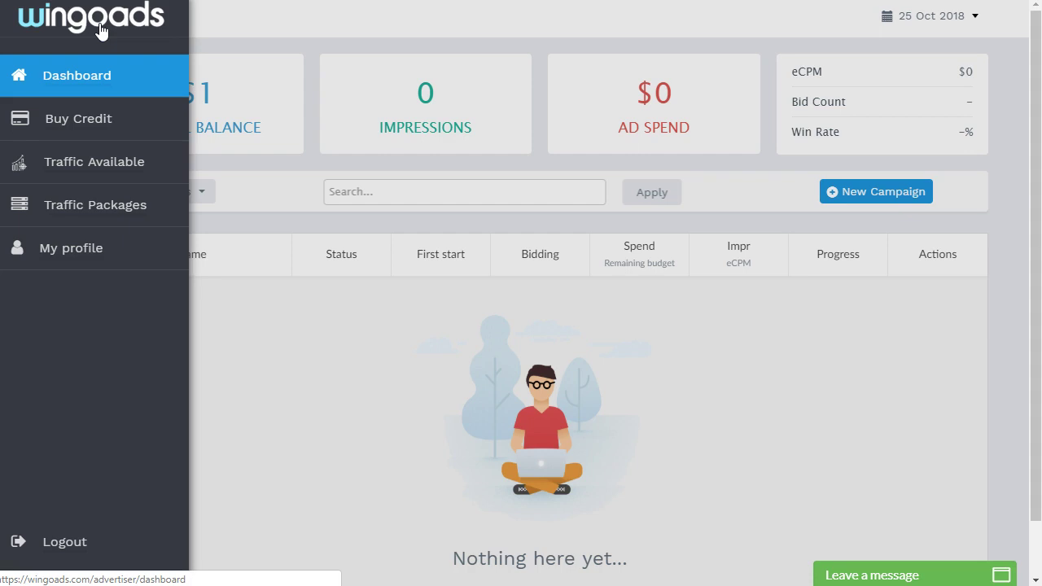
left_click(87, 119)
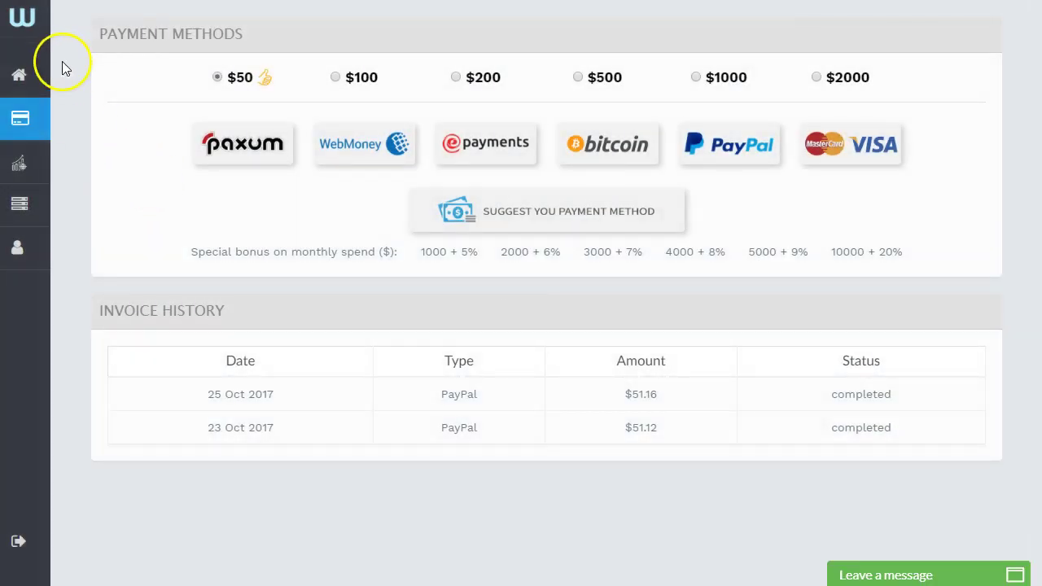
mouse_move(24, 26)
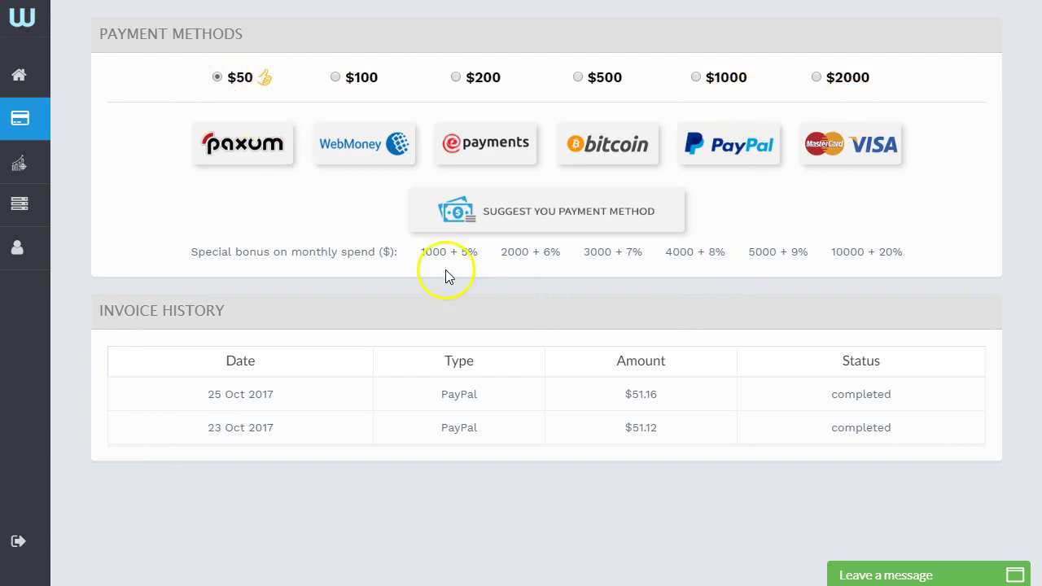
left_click_drag(191, 251, 480, 253)
left_click(424, 255)
left_click(480, 253)
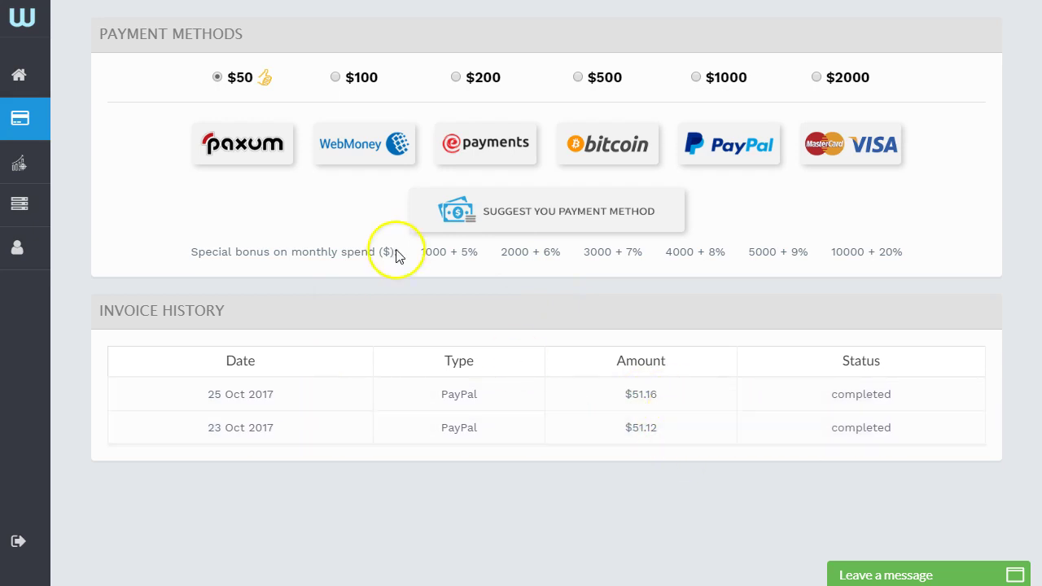
Open the Traffic Available page and examine the minimum prices per 1K impressions.
mouse_move(24, 82)
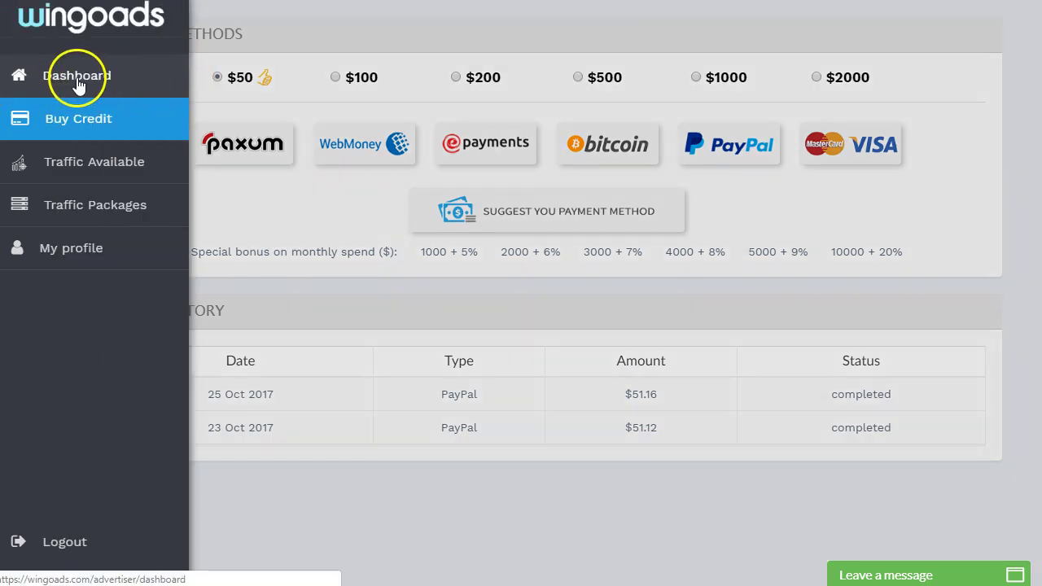
left_click(104, 165)
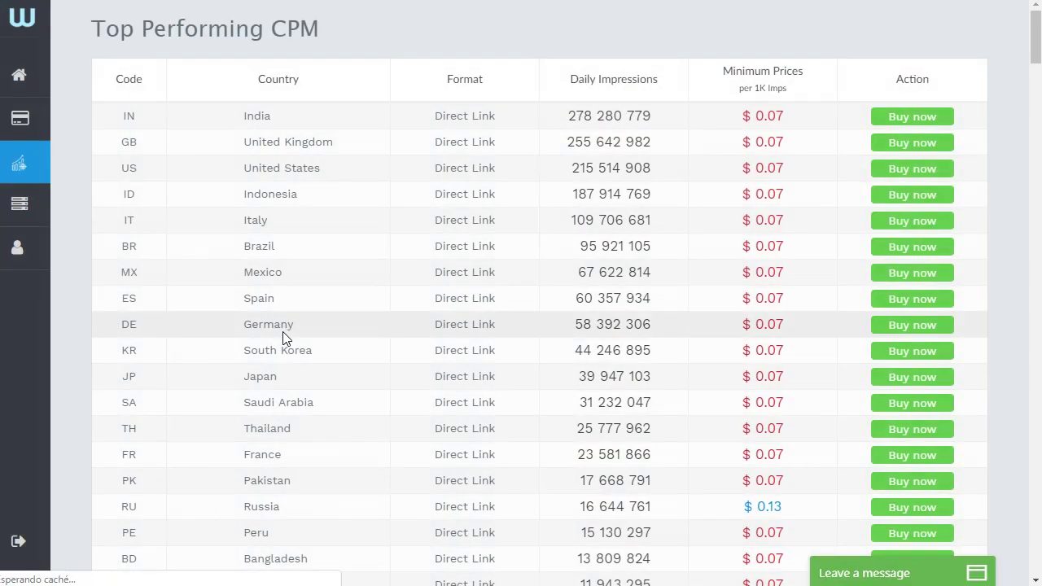
left_click(785, 124)
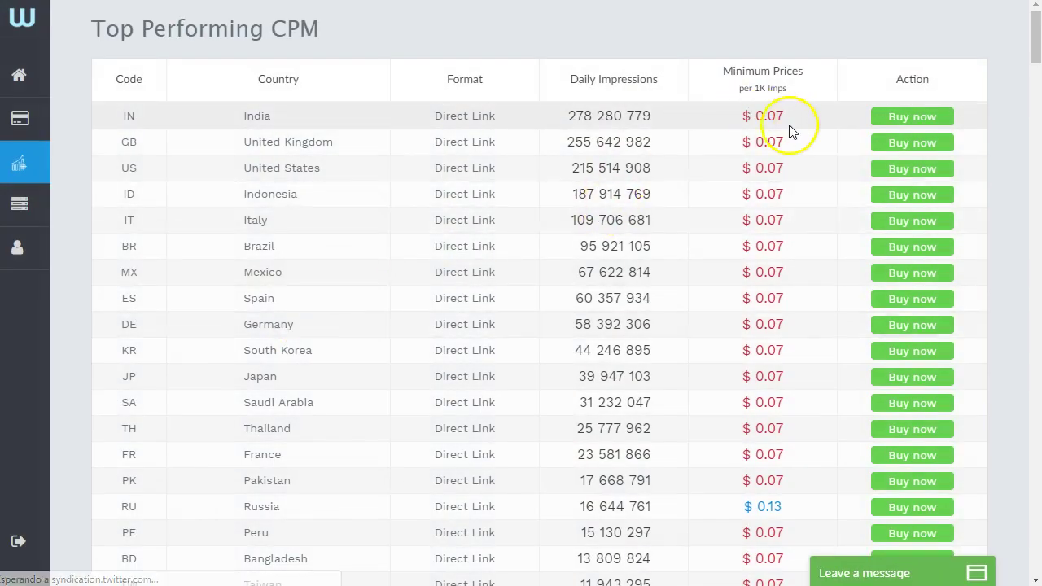
left_click_drag(786, 91, 742, 90)
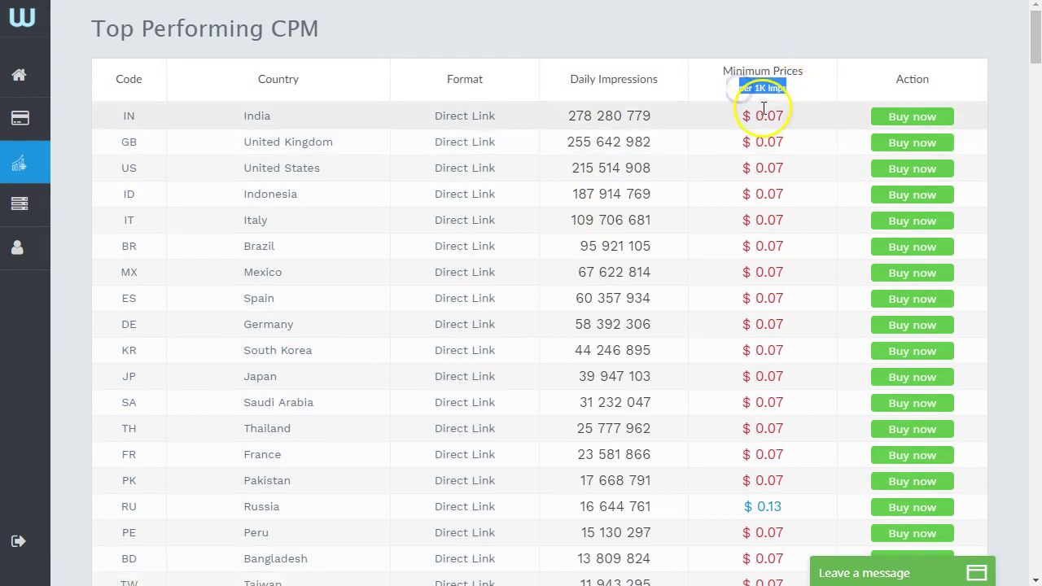
left_click(767, 118)
left_click(796, 271)
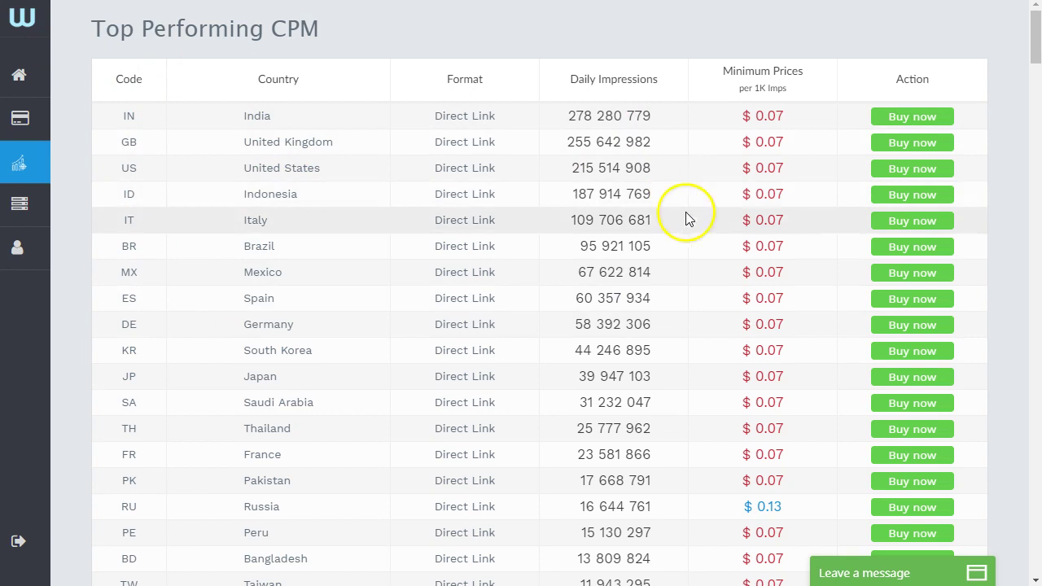
Look through the country list to compare daily impressions and minimum prices, returning to its beginning.
scroll(698, 350, "down", 2)
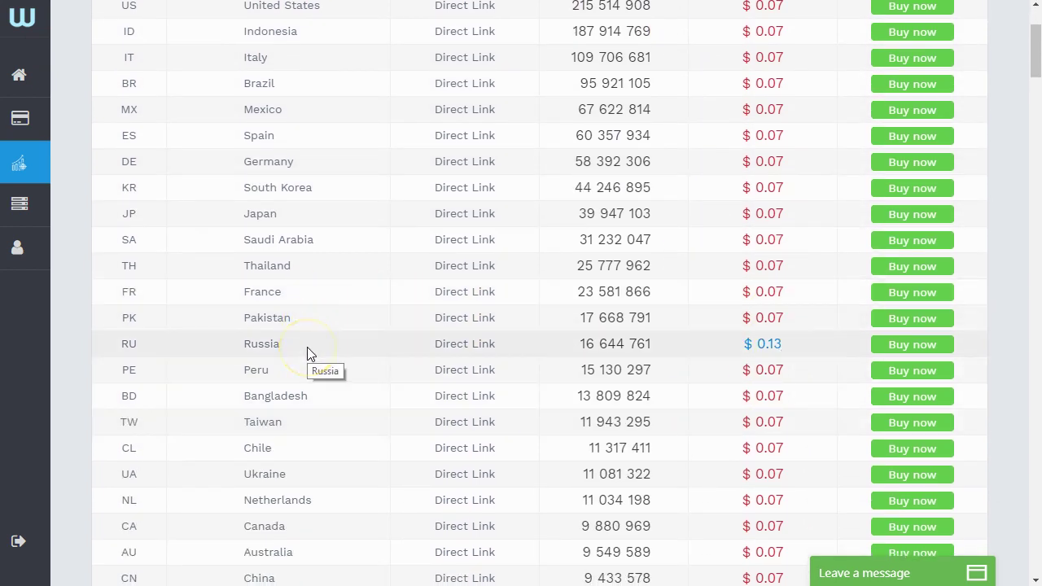
scroll(308, 353, "down", 4)
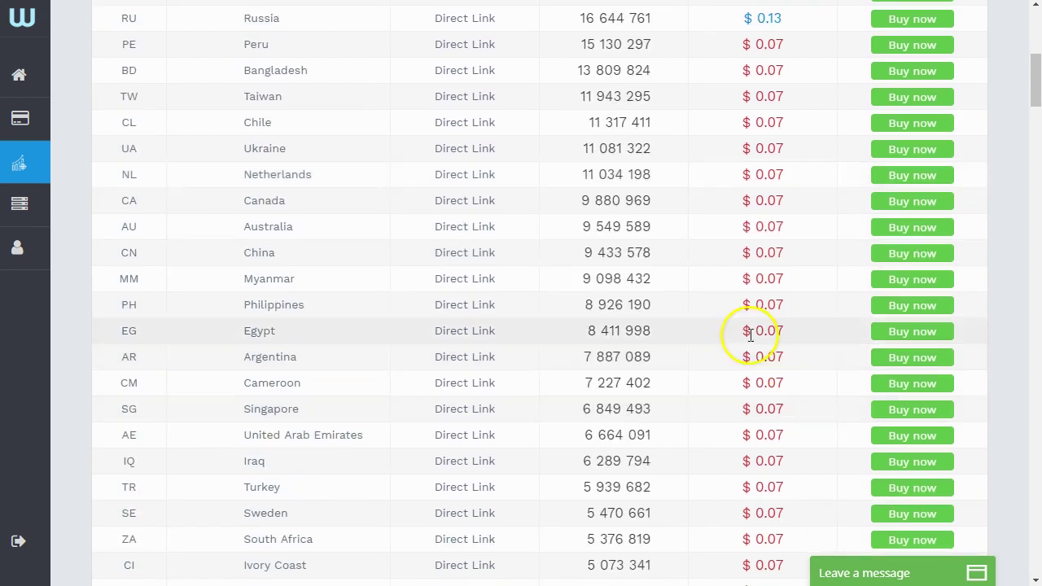
scroll(753, 369, "down", 3)
scroll(752, 369, "down", 9)
scroll(751, 379, "up", 15)
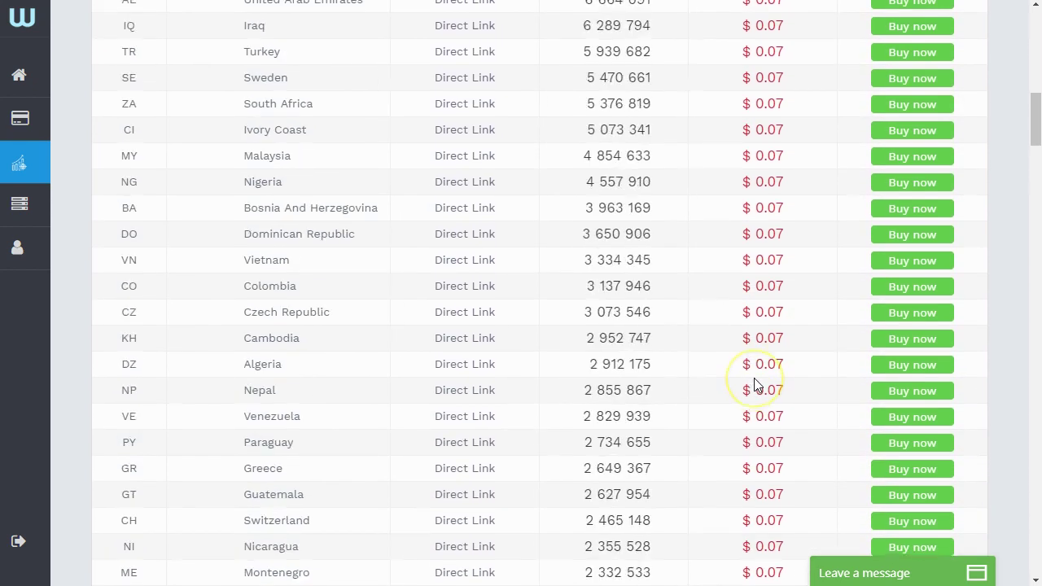
scroll(754, 383, "up", 2)
Open the Traffic Packages page and check the quantity options and cost of the All Countries adult package.
mouse_move(51, 205)
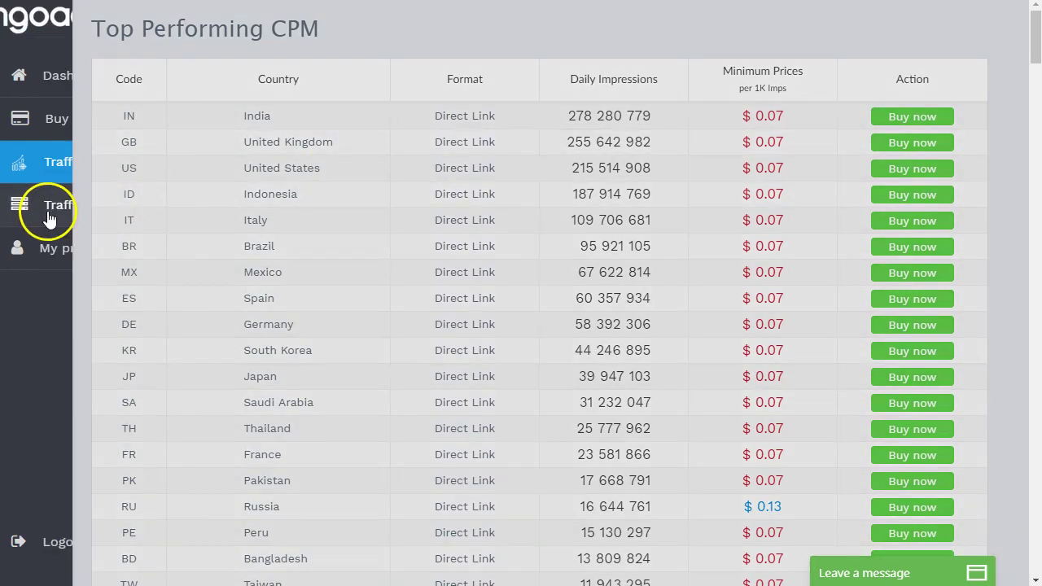
left_click(99, 205)
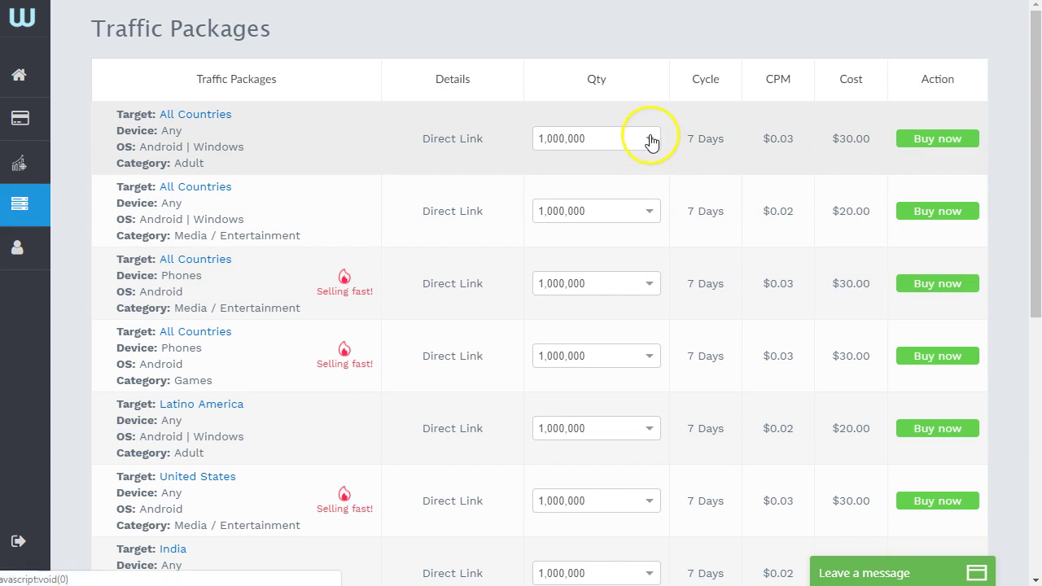
left_click(606, 144)
left_click(600, 144)
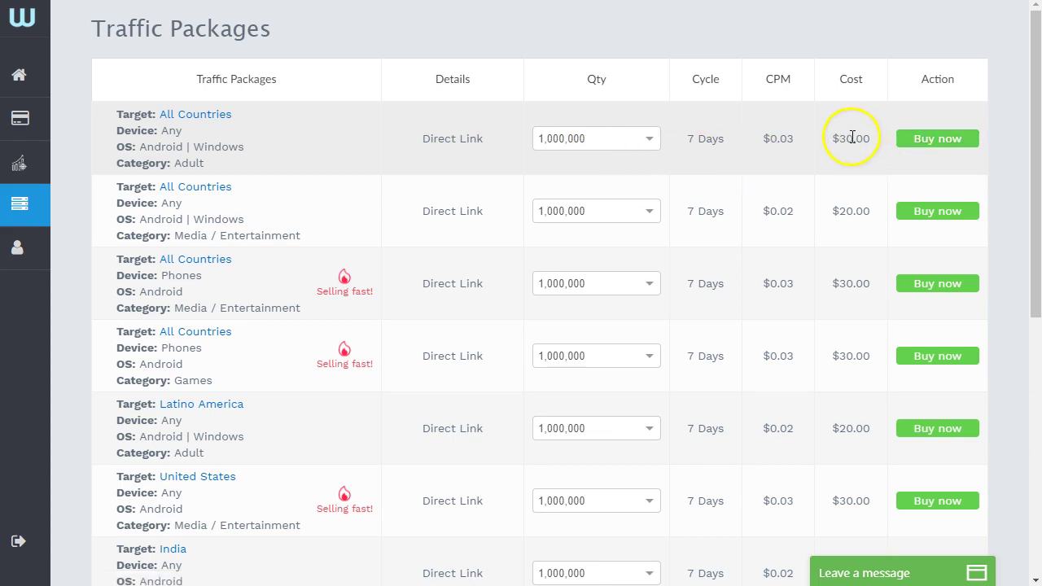
left_click_drag(830, 140, 872, 138)
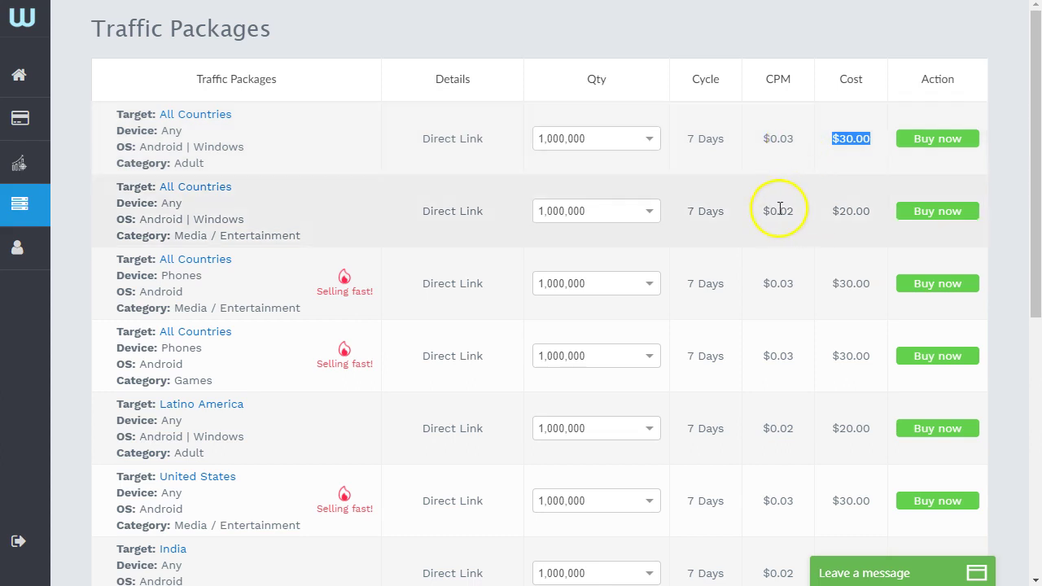
Look through the country-specific traffic packages and check the cycle length of the United States package.
scroll(777, 301, "down", 6)
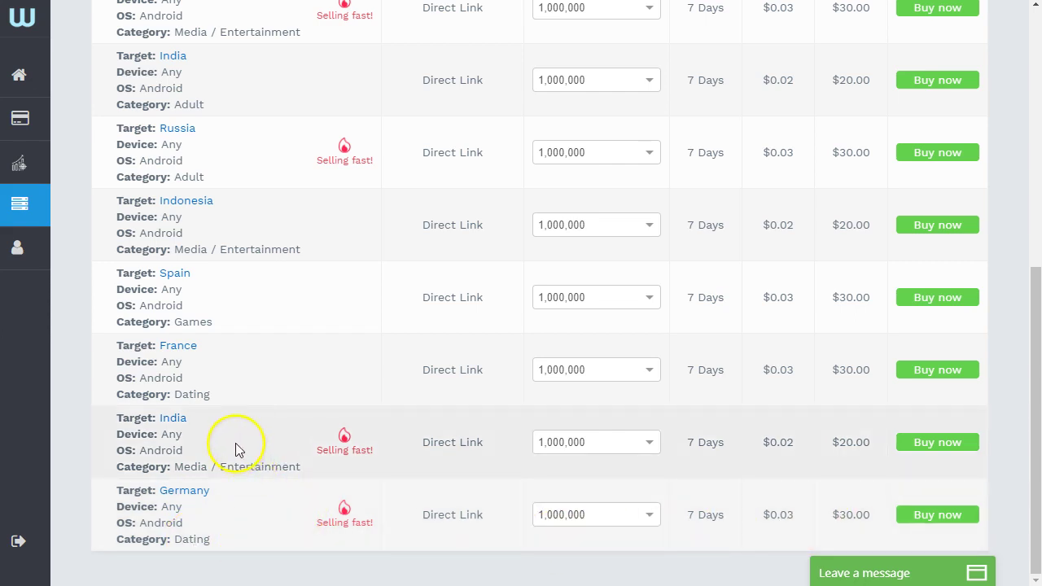
left_click(235, 372)
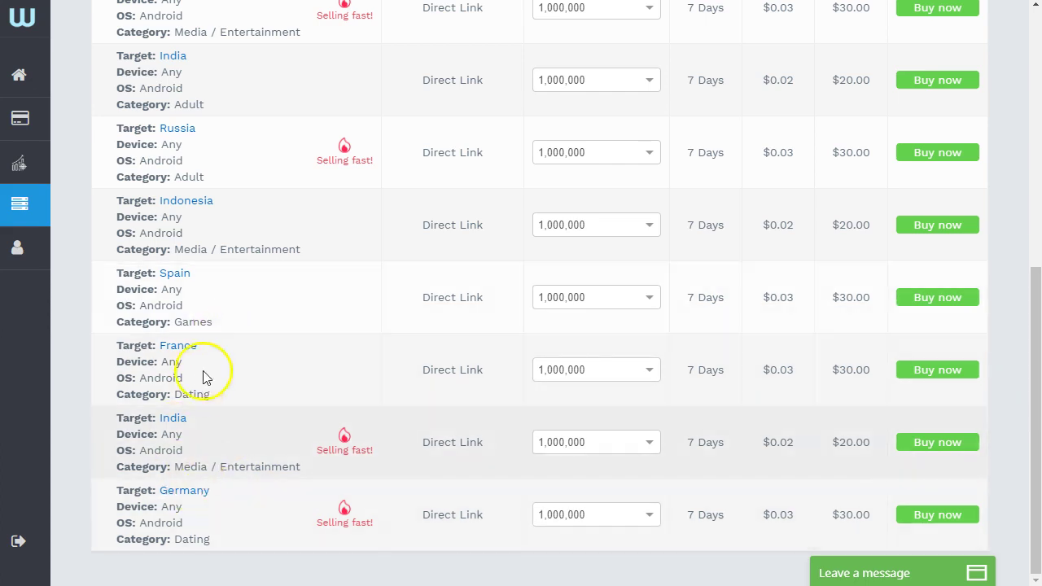
scroll(210, 363, "up", 1)
scroll(208, 372, "up", 2)
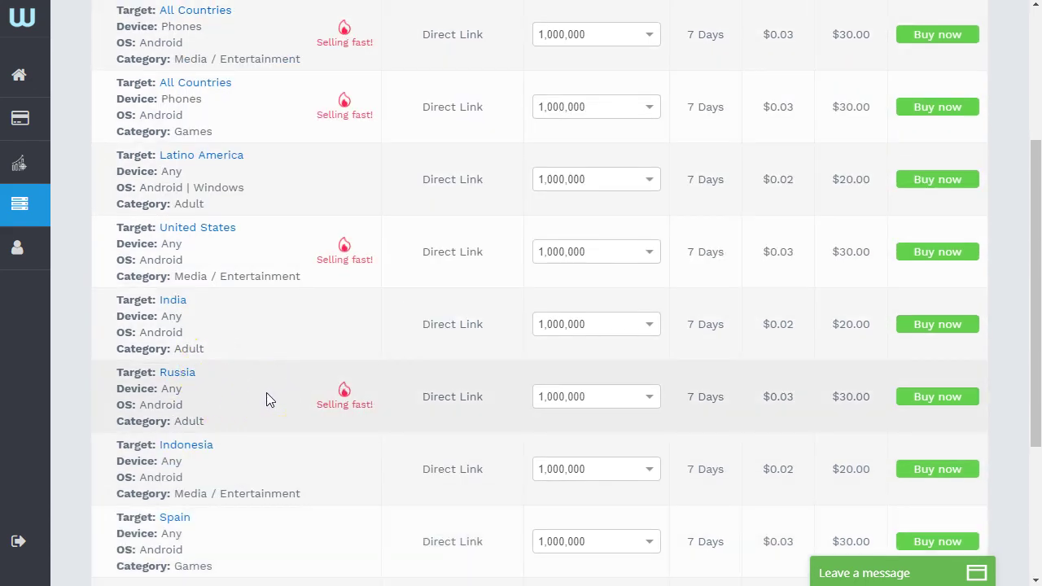
scroll(268, 399, "up", 2)
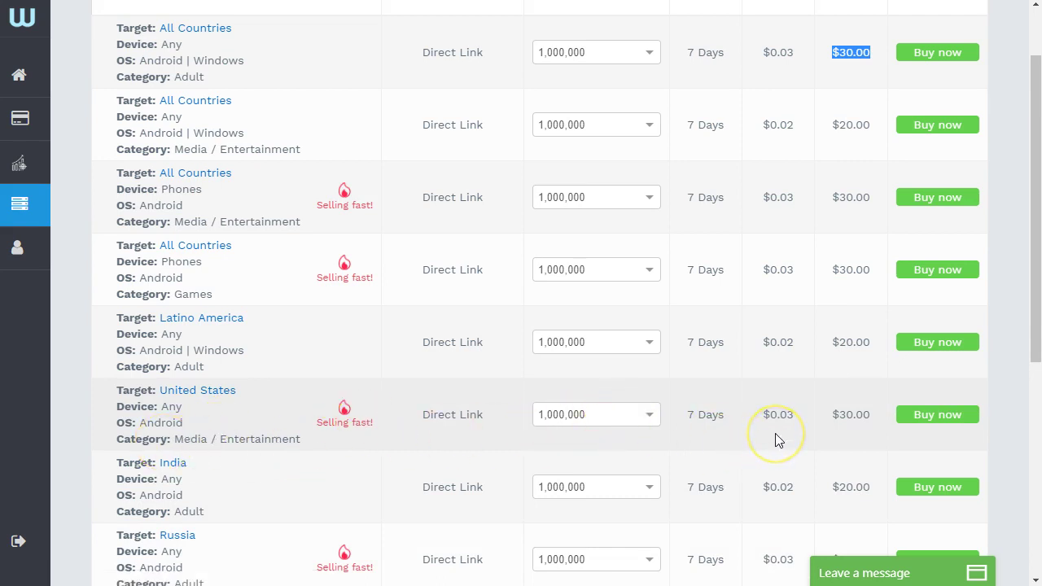
left_click(688, 414)
left_click_drag(688, 414, 714, 415)
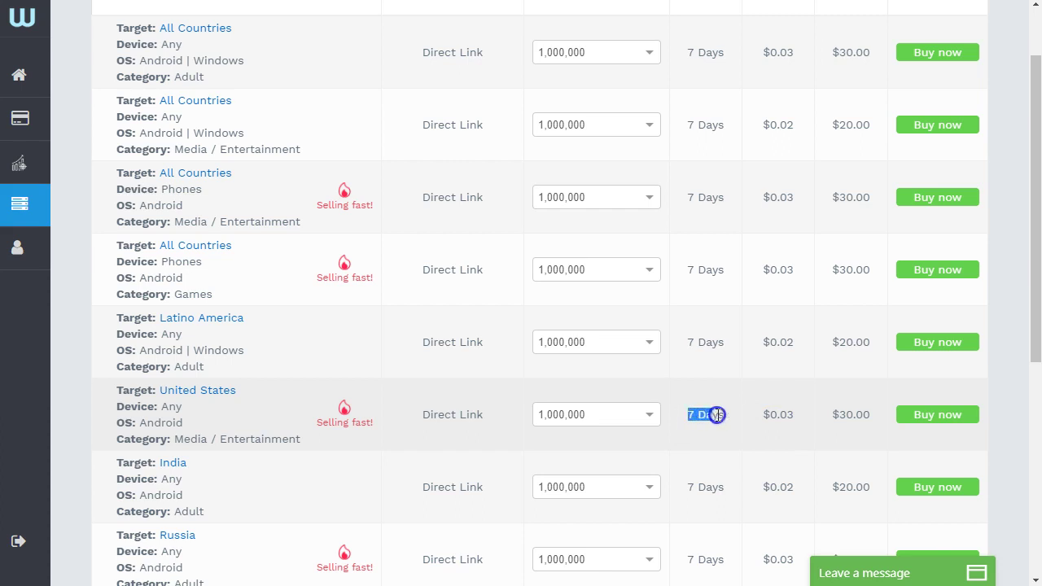
Try a quantity of 10,000,000 for the United States package, and restore it to 1,000,000.
left_click(650, 418)
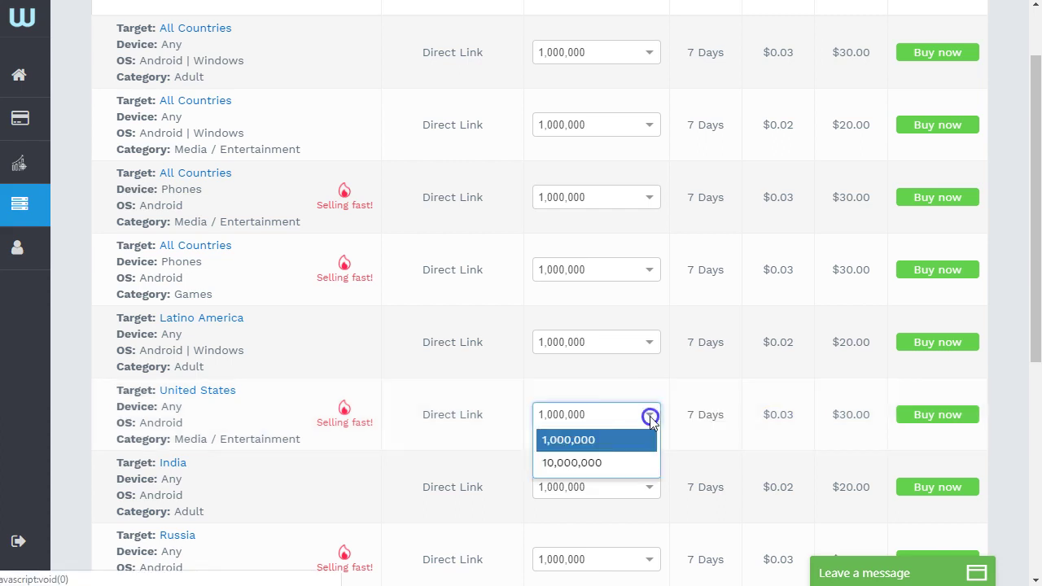
left_click(583, 462)
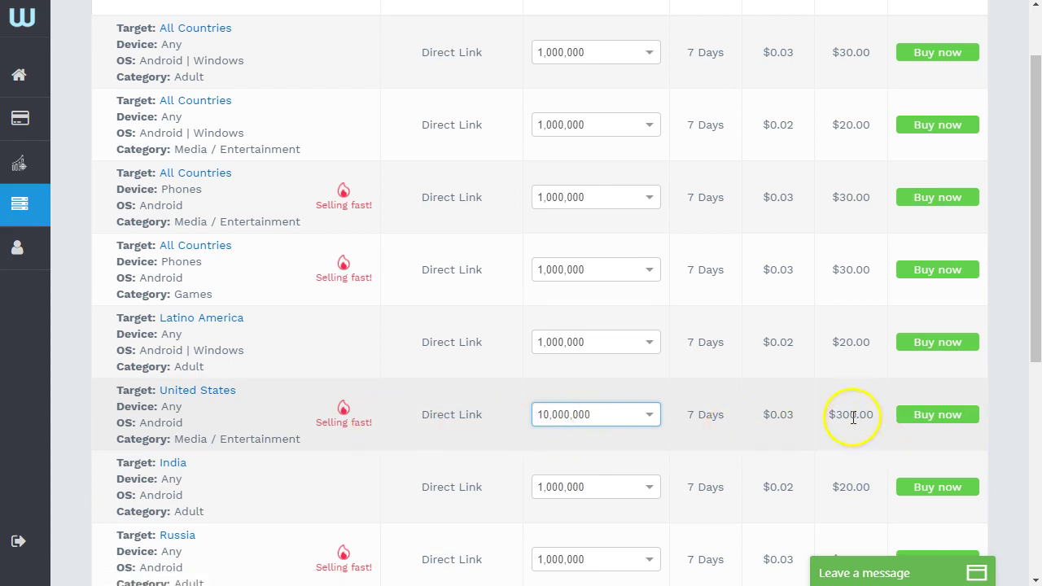
left_click(632, 414)
left_click(619, 437)
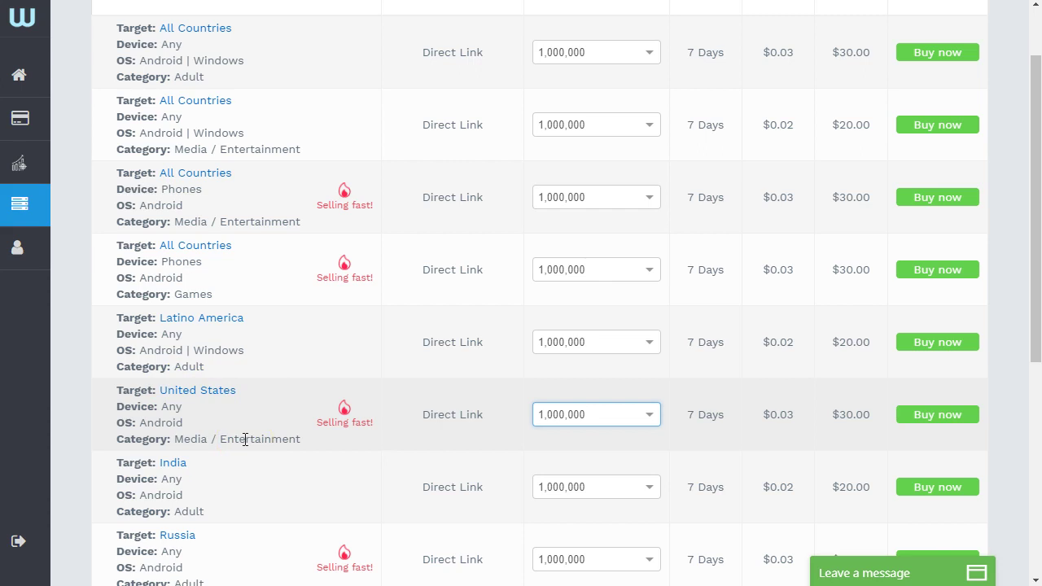
Return to the Dashboard and start a new campaign.
scroll(365, 420, "up", 2)
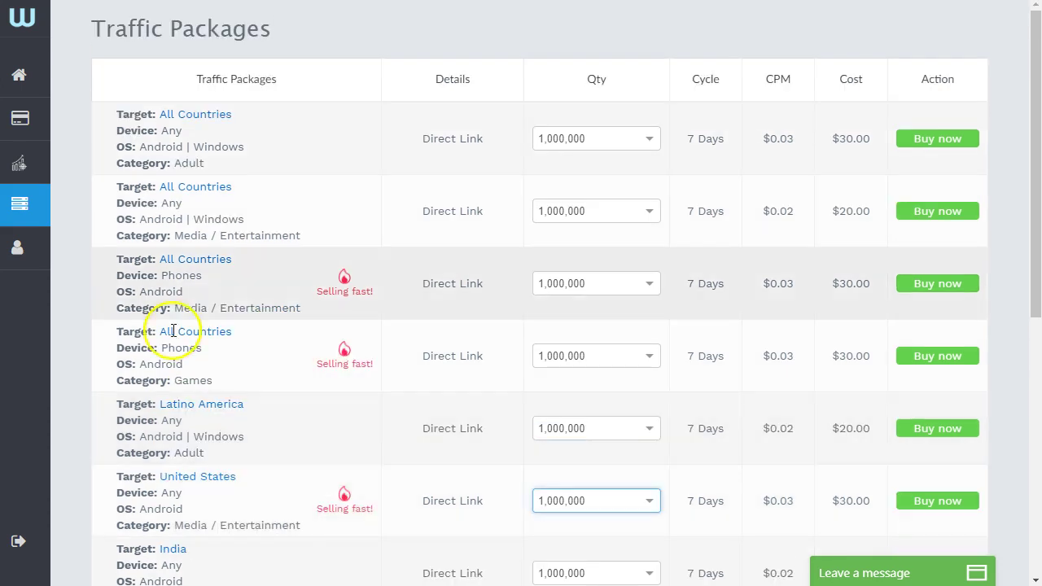
mouse_move(20, 33)
left_click(59, 85)
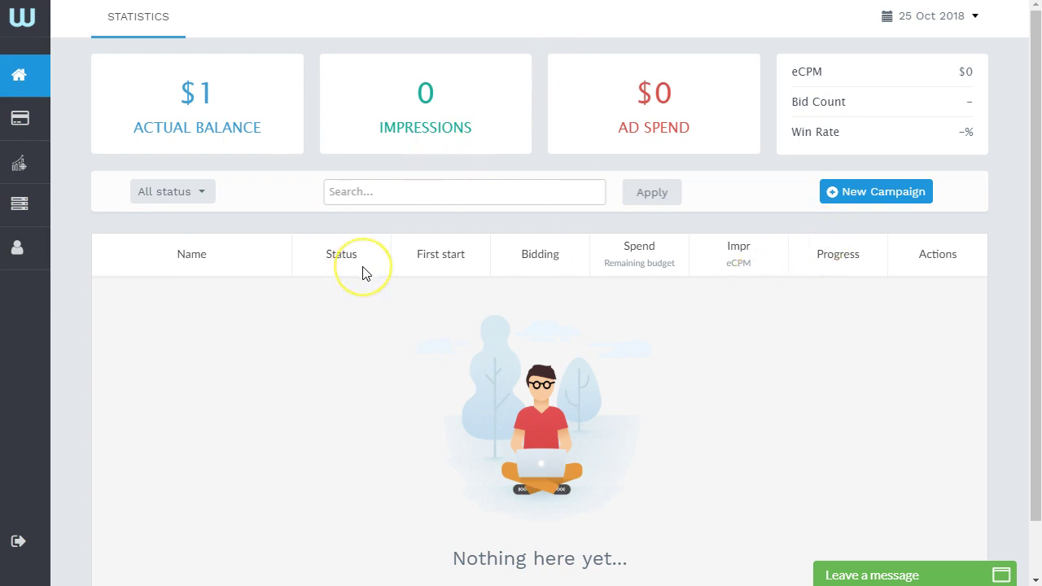
left_click(373, 339)
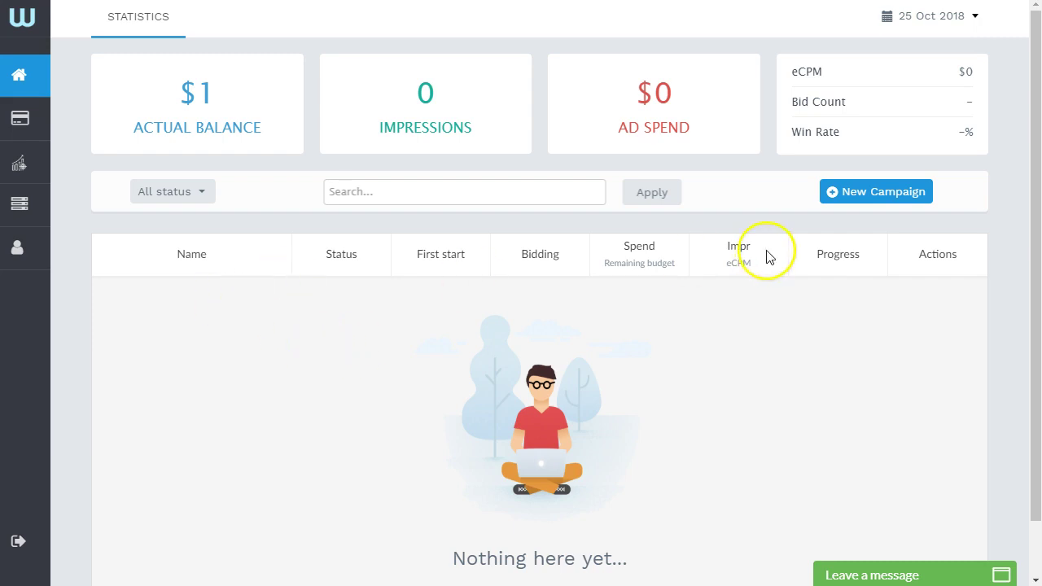
left_click(879, 190)
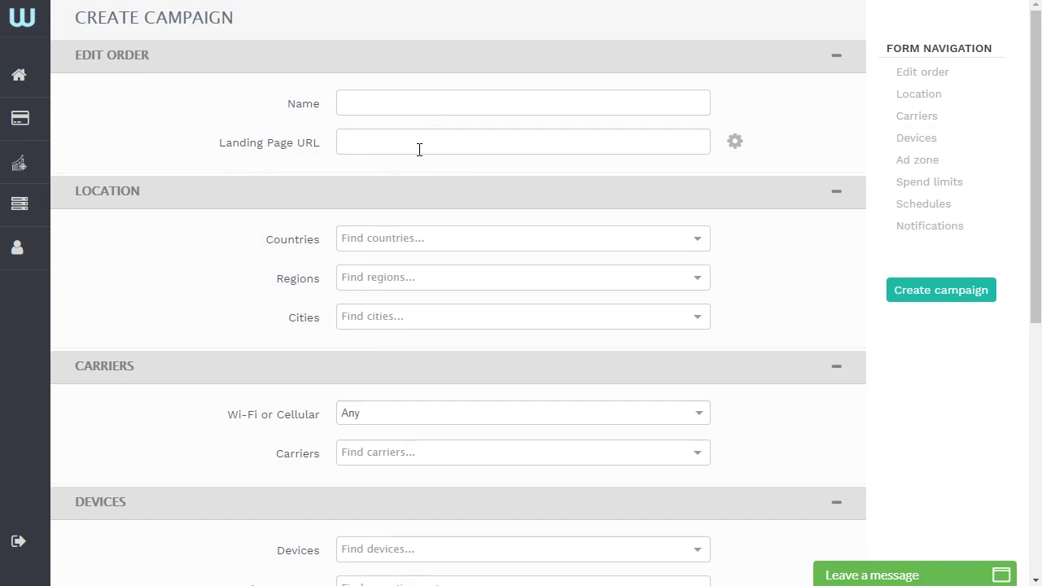
Review the campaign form's location and carrier fields, and check the Wi-Fi or Cellular options without changing the selection.
scroll(419, 149, "down", 1)
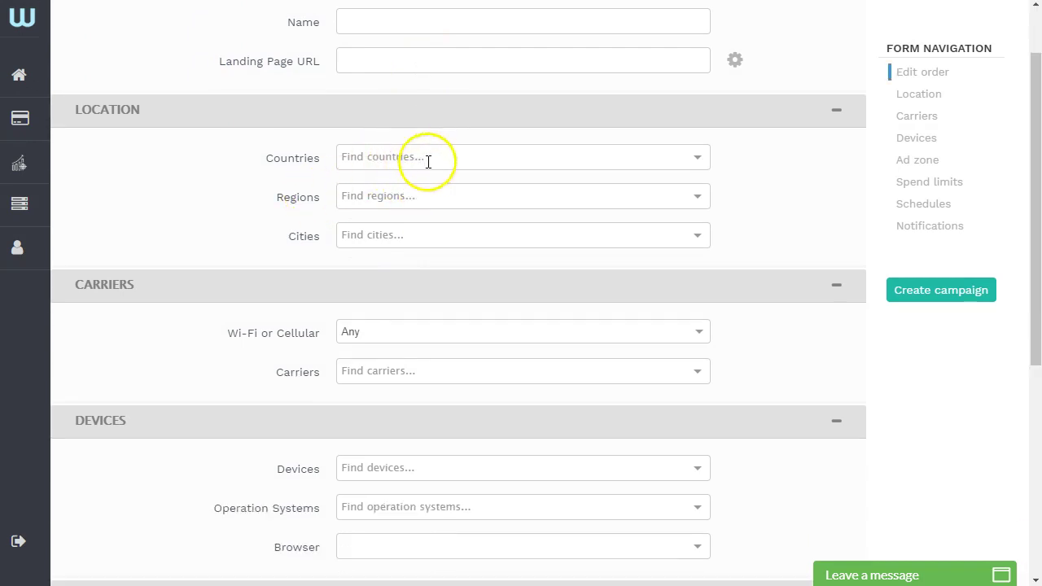
scroll(454, 187, "down", 2)
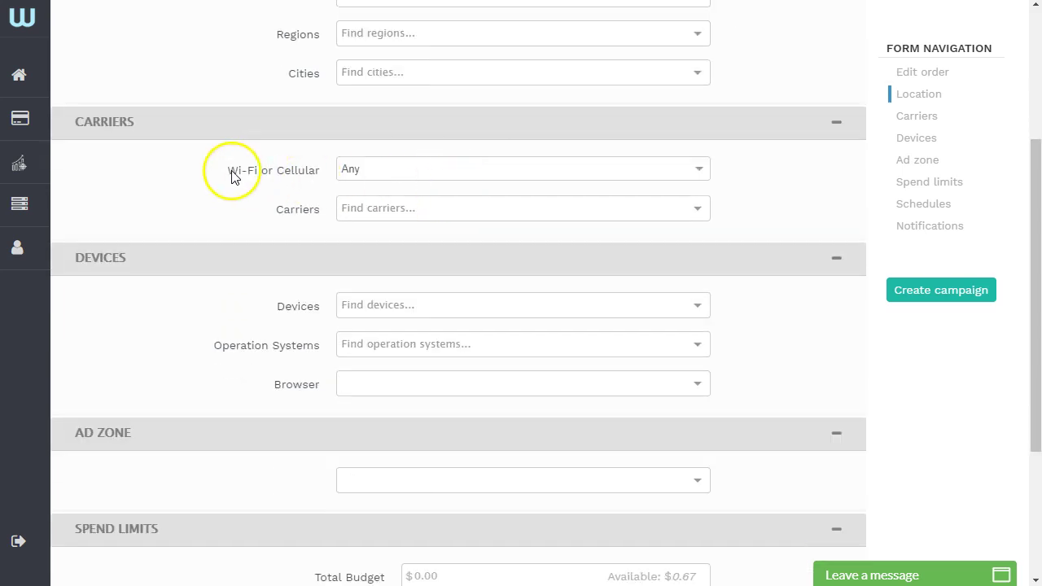
left_click(446, 173)
left_click(256, 191)
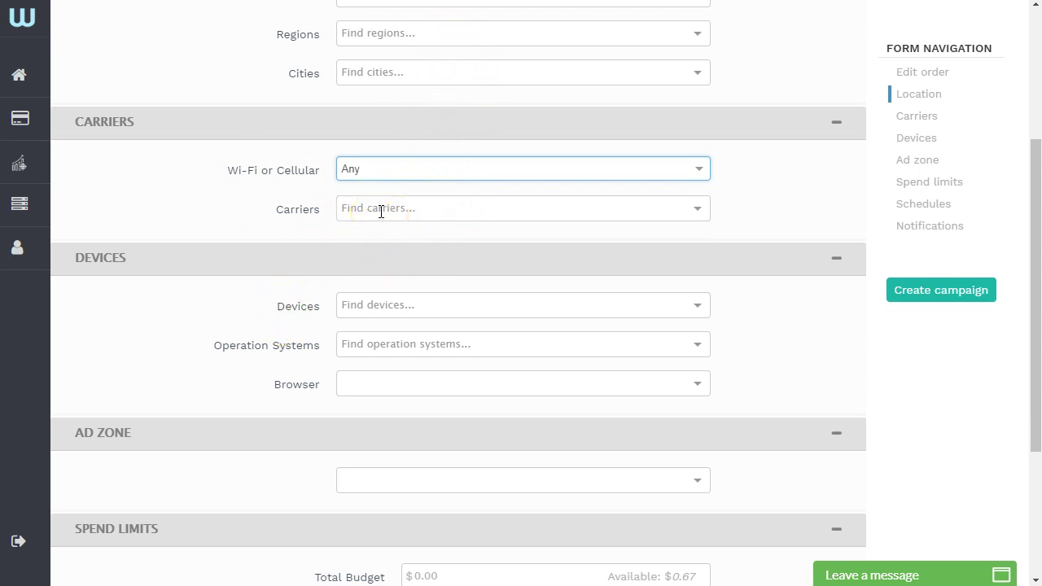
Review the campaign form's device, ad zone and spend limit fields, and collapse the Ad Zone section.
scroll(381, 212, "down", 1)
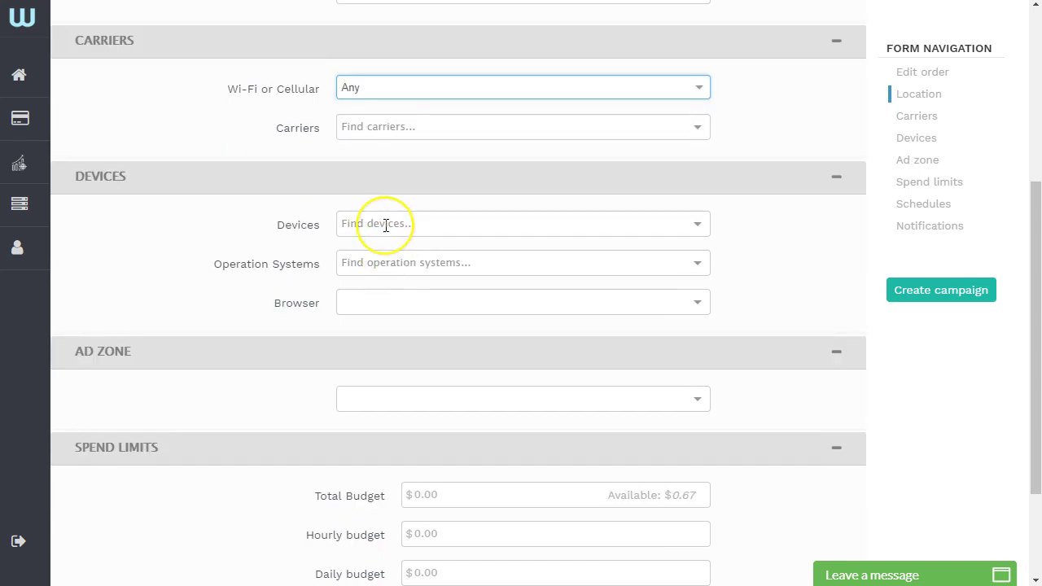
scroll(386, 225, "down", 1)
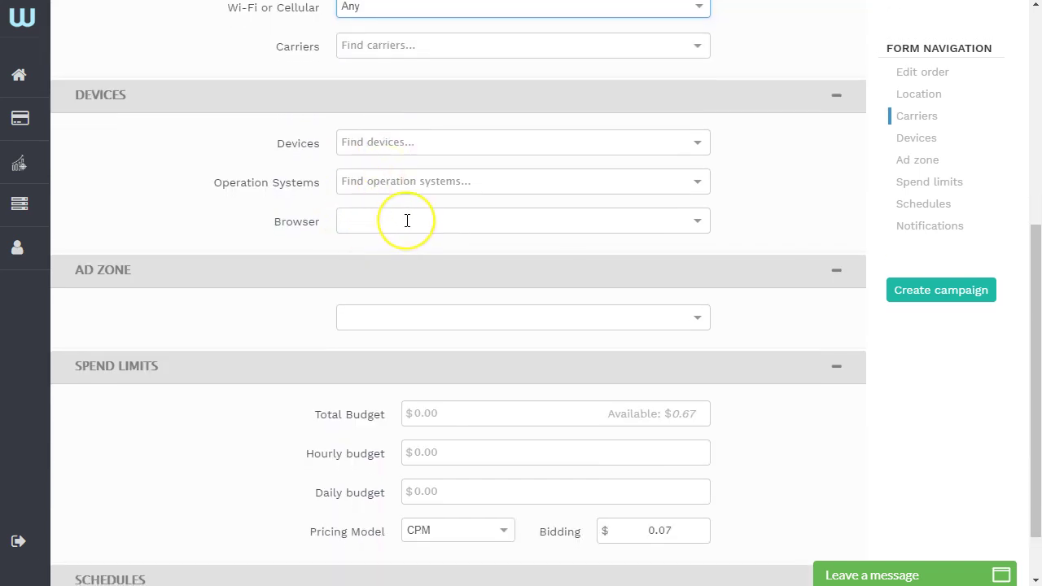
scroll(407, 221, "down", 1)
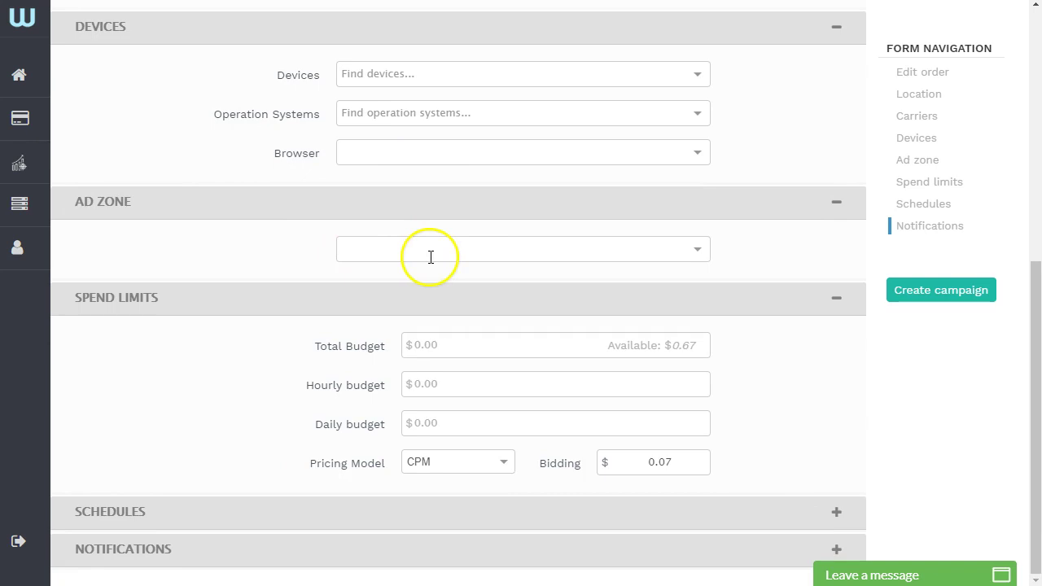
left_click(109, 202)
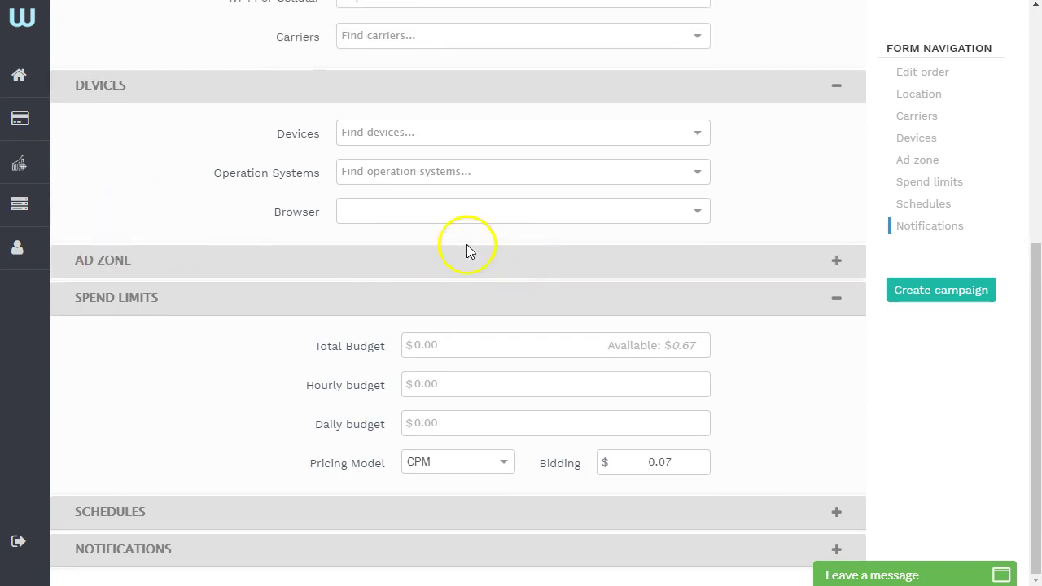
Expand the Ad Zone section and review its category options, from Media / Entertainment to Sports / Streams, without selecting one.
left_click(77, 265)
left_click(577, 249)
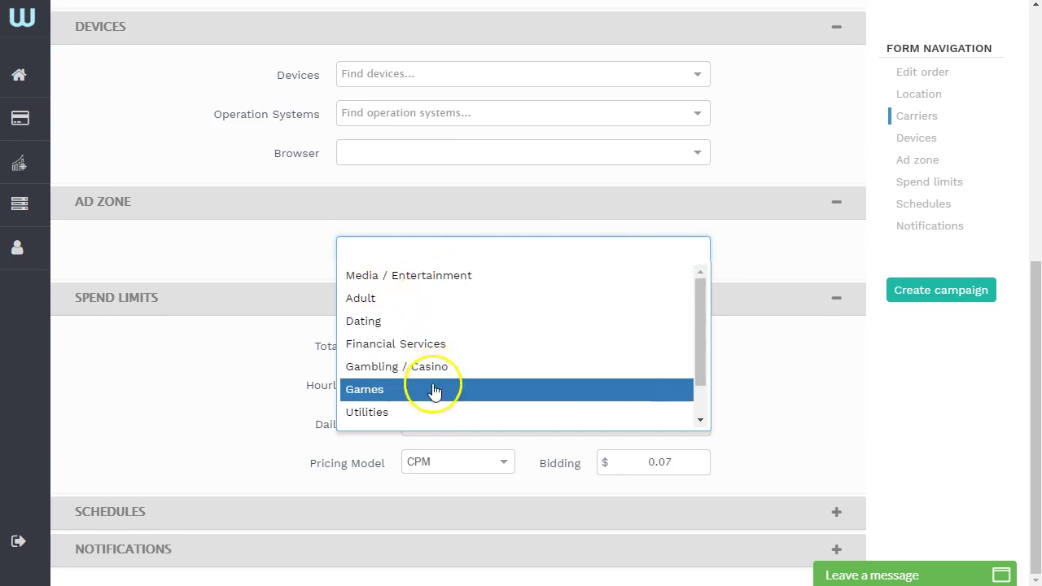
scroll(440, 361, "down", 1)
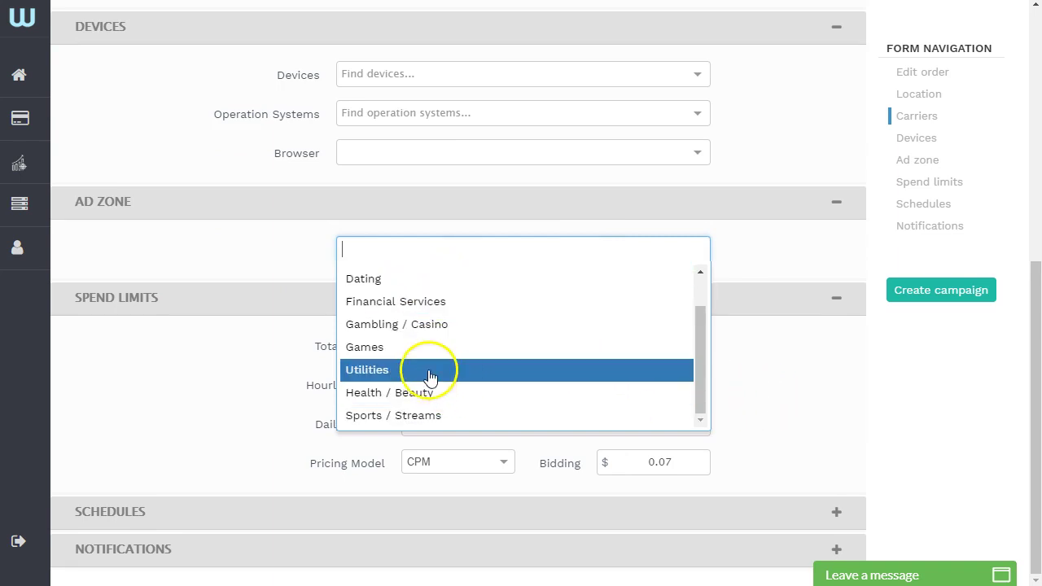
left_click(372, 350)
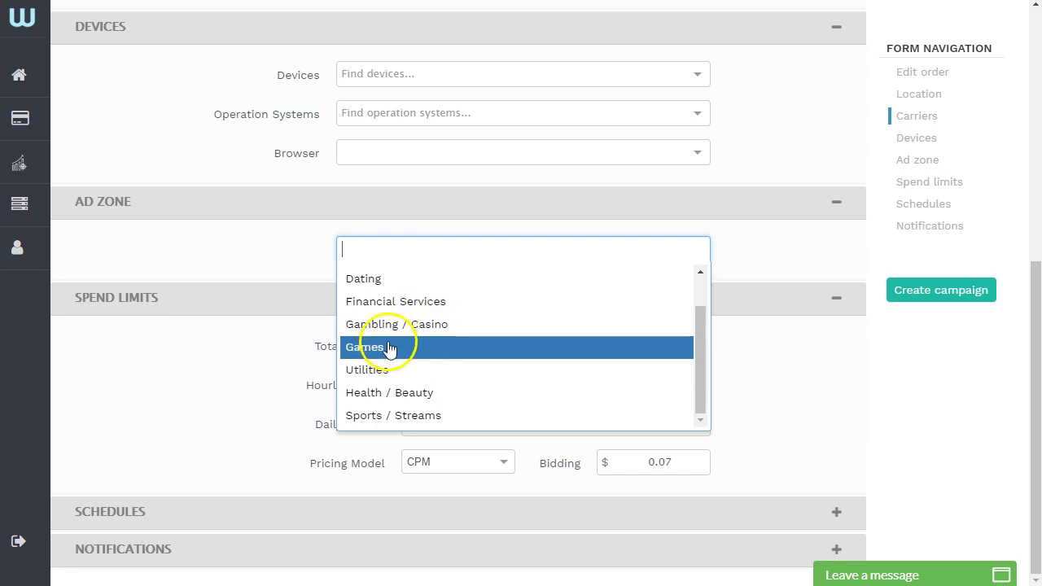
scroll(464, 363, "up", 2)
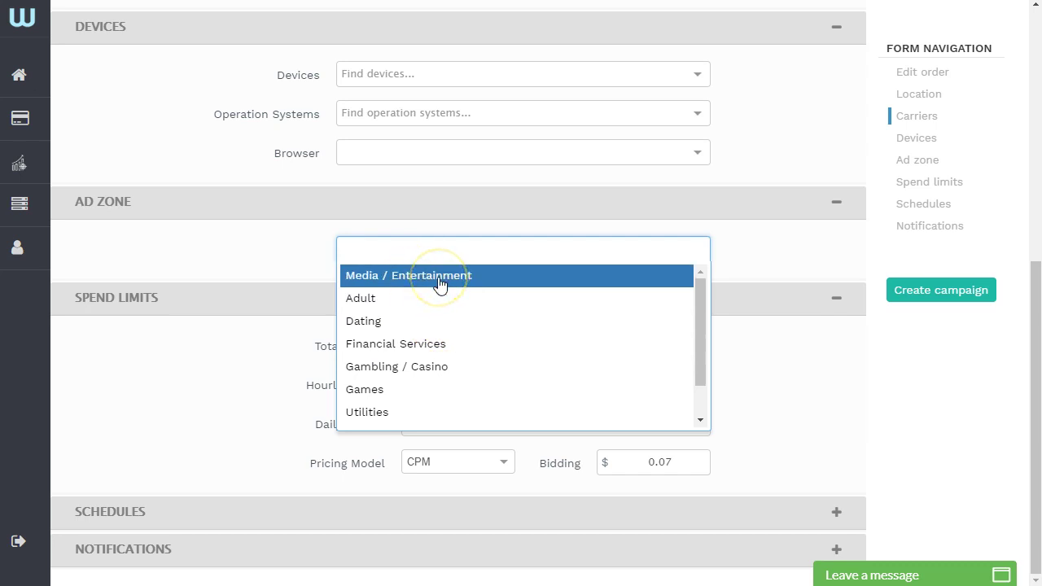
scroll(456, 348, "down", 2)
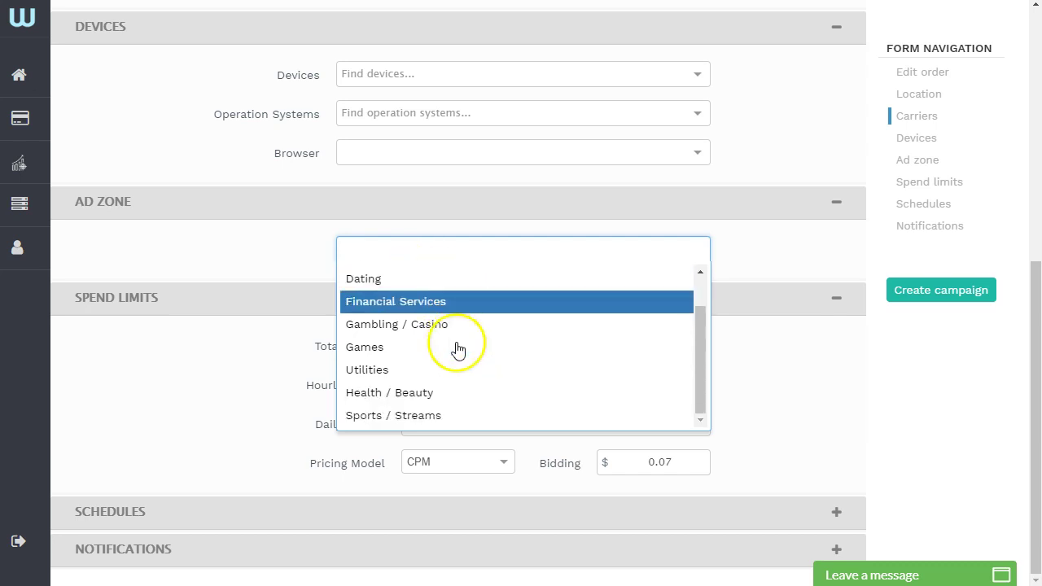
left_click(251, 237)
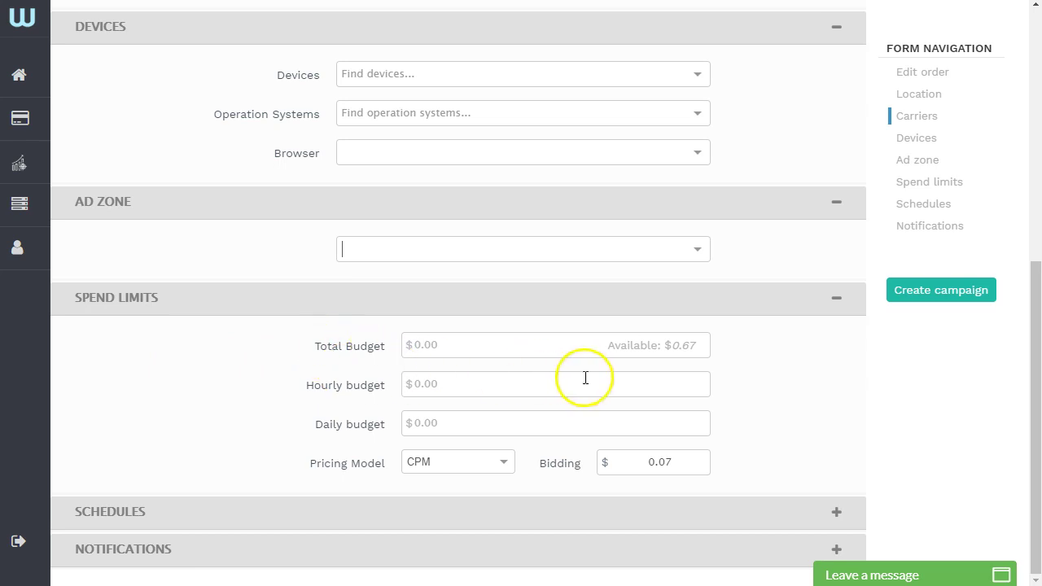
Examine the available balance shown for the Total Budget and review the remaining spend limit fields.
left_click(690, 345)
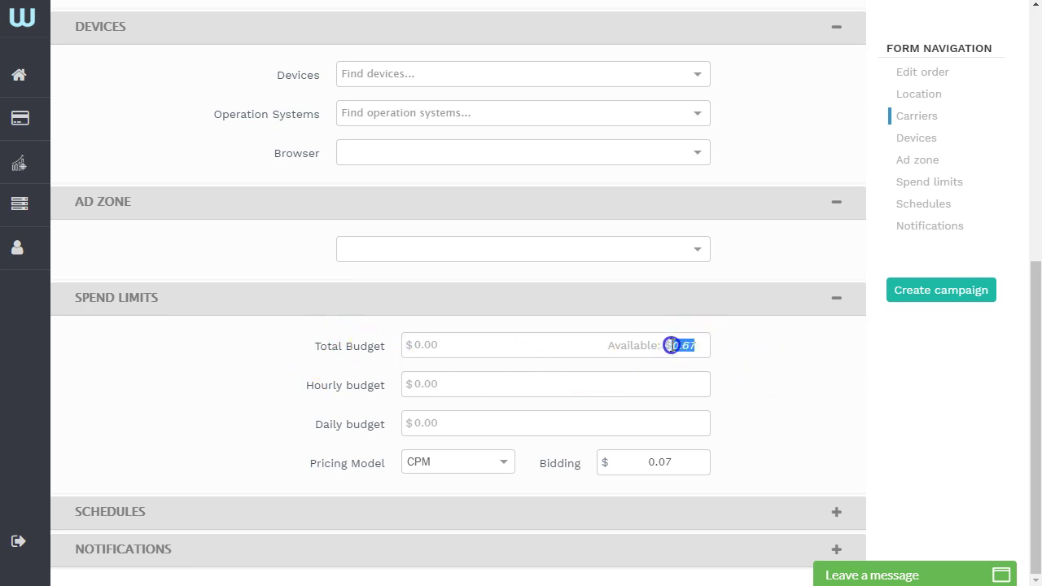
left_click(773, 380)
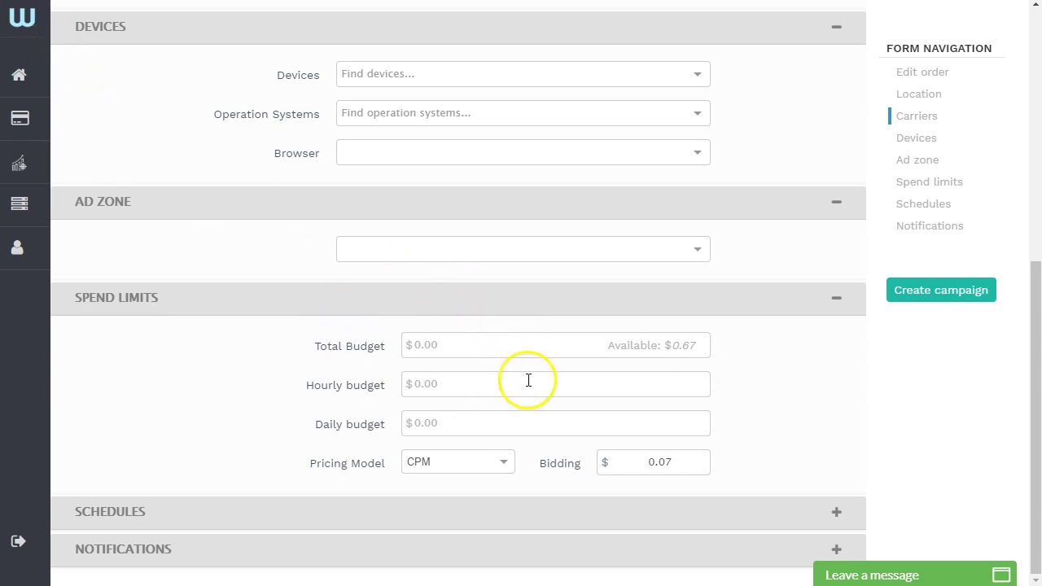
left_click_drag(701, 345, 667, 342)
left_click(740, 379)
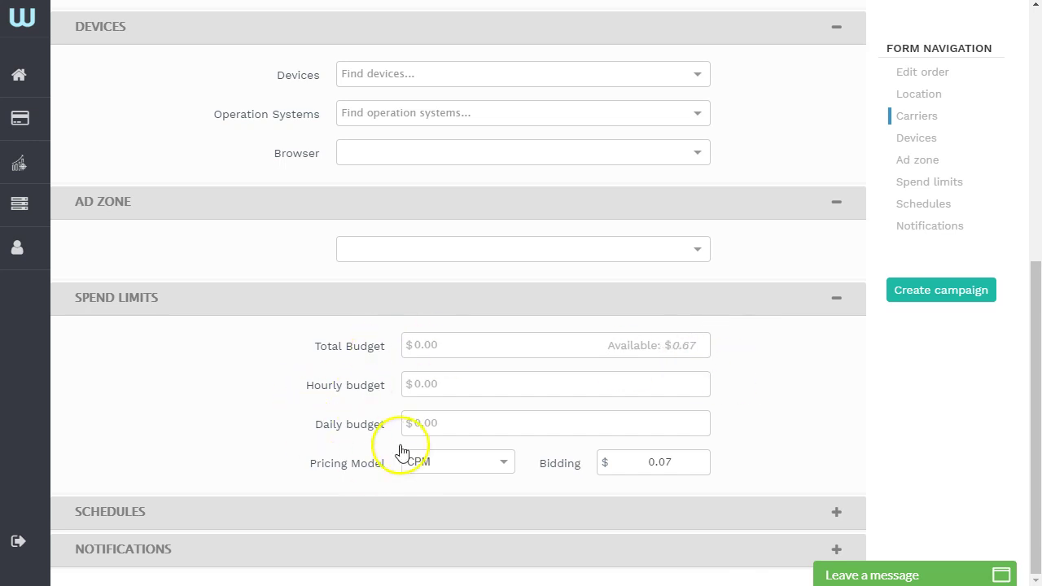
Expand the Schedules section, and review the Notifications section's recipient and alert options before collapsing it again.
left_click(252, 509)
scroll(376, 440, "down", 3)
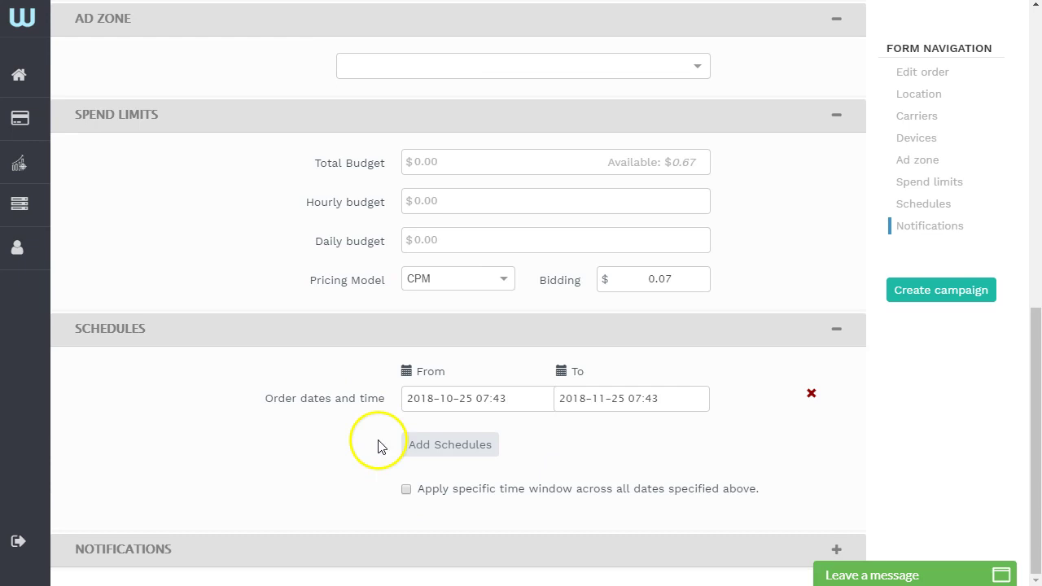
left_click(133, 555)
scroll(350, 409, "down", 2)
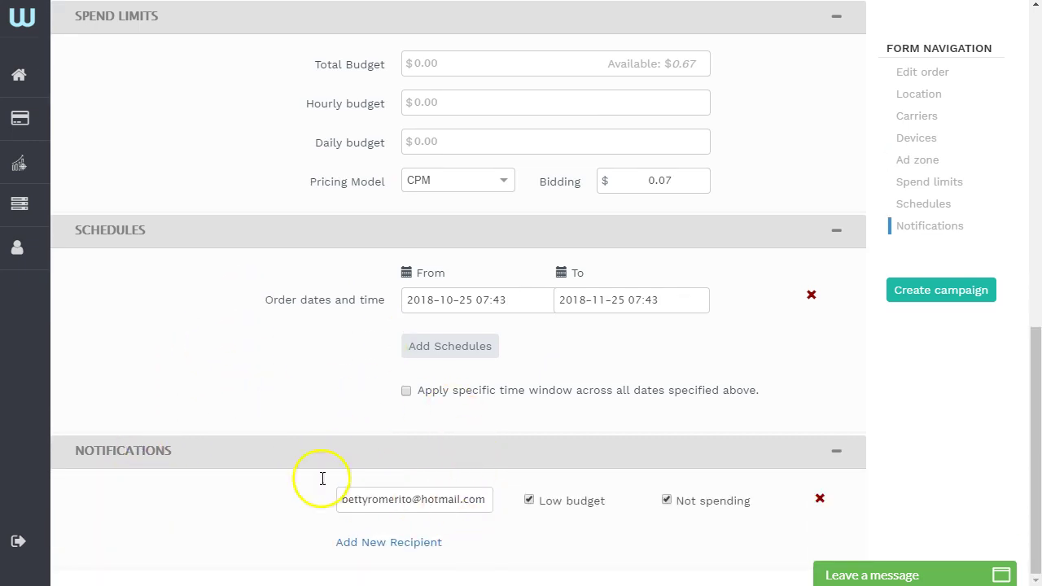
left_click(118, 453)
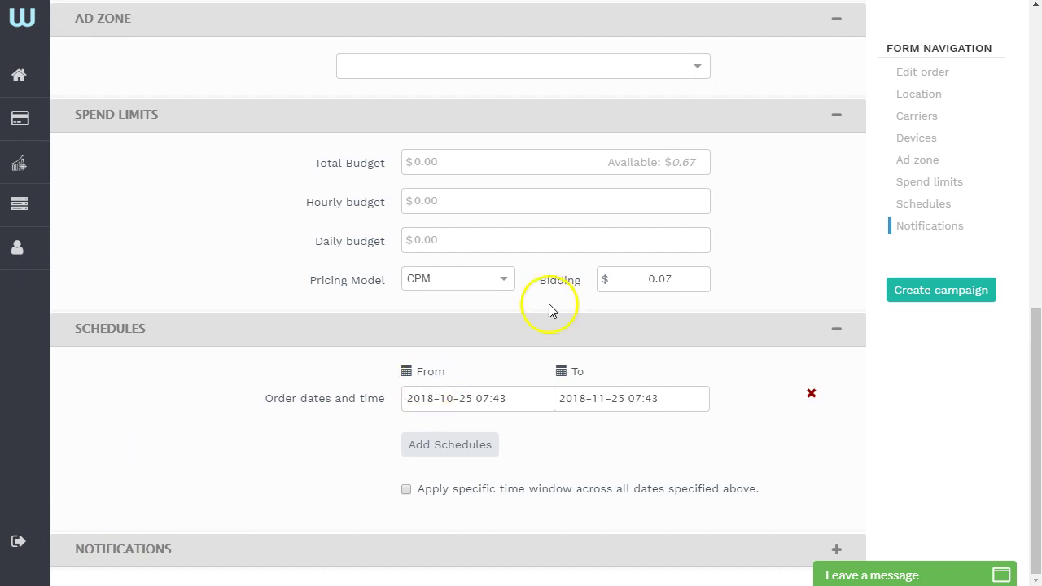
Leave the campaign form for the Dashboard, and switch to the PopAds advertiser dashboard to check the total spent.
scroll(551, 307, "up", 5)
scroll(550, 304, "up", 3)
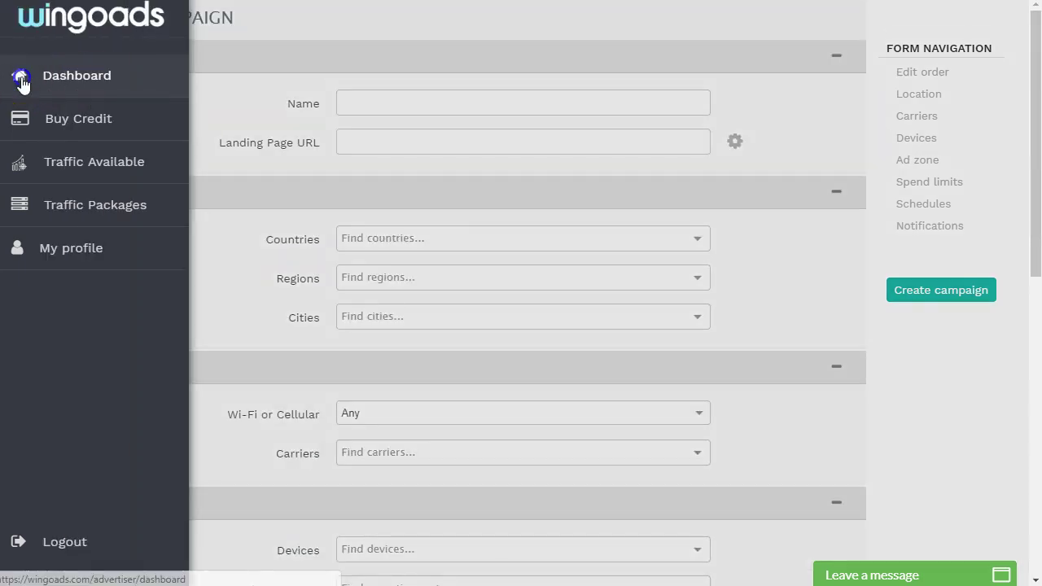
left_click(22, 82)
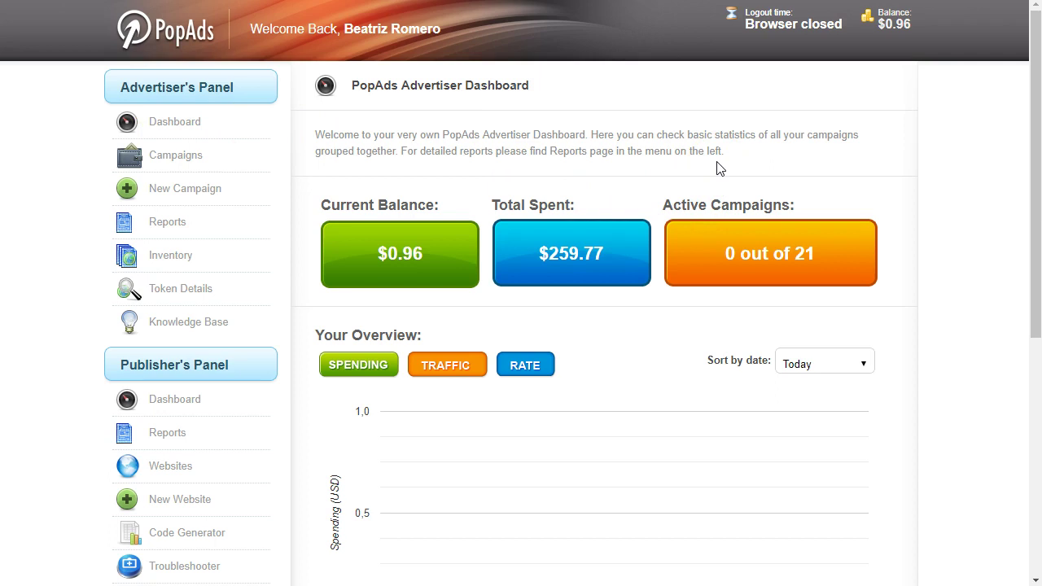
left_click(578, 257)
left_click(594, 382)
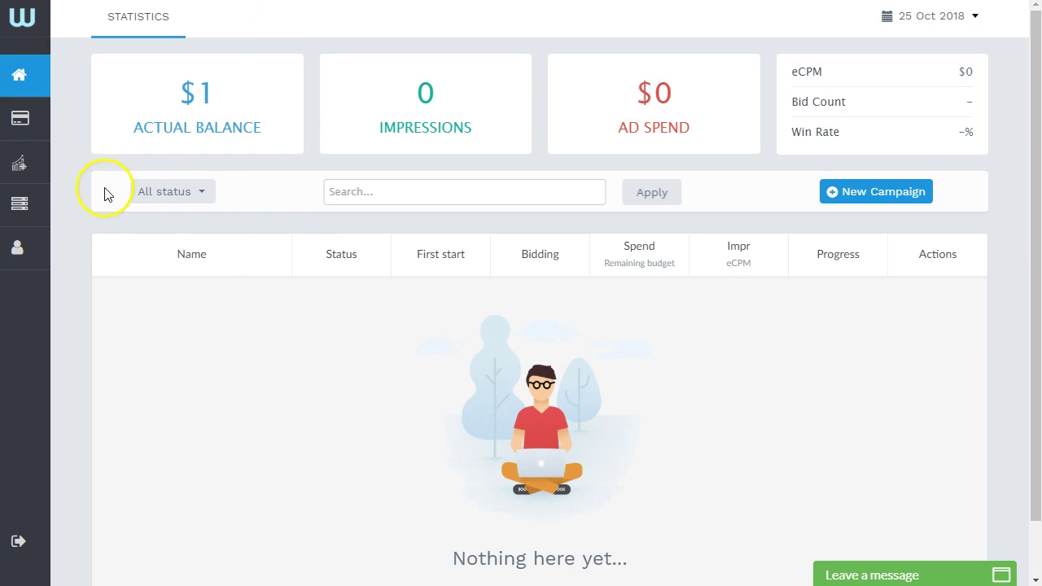
Switch back to Wingoads, open the available traffic list and examine Brazil's daily impressions.
mouse_move(53, 213)
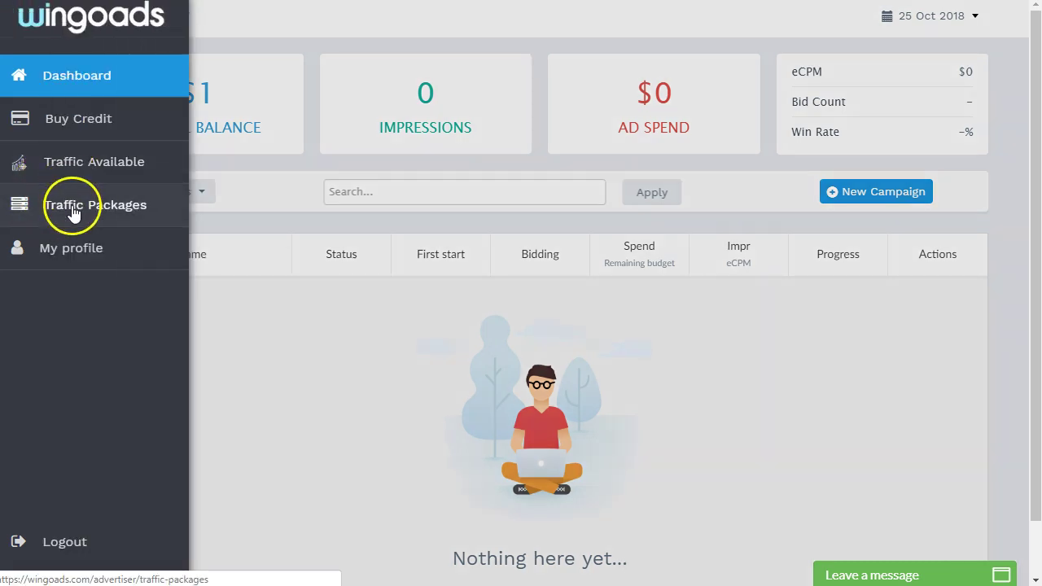
left_click(80, 162)
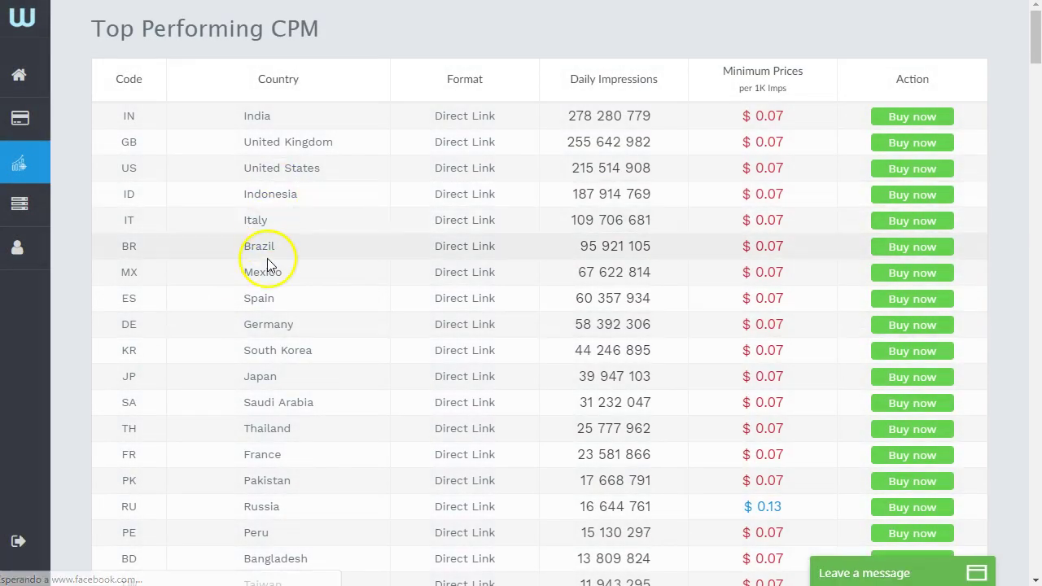
double_click(262, 246)
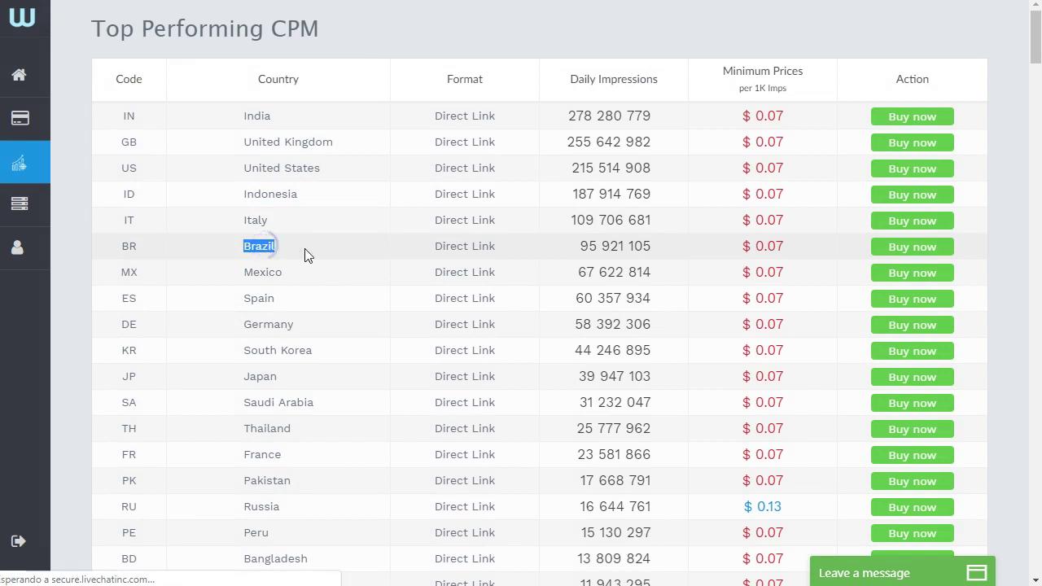
left_click_drag(582, 247, 647, 250)
left_click(647, 249)
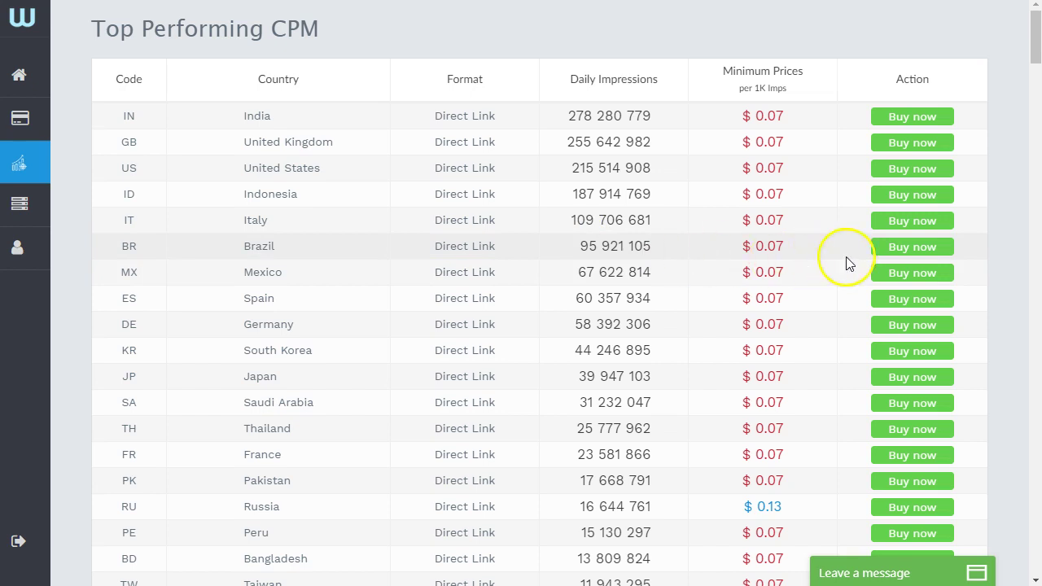
left_click_drag(581, 247, 649, 252)
left_click(649, 251)
left_click(599, 244)
left_click(629, 250)
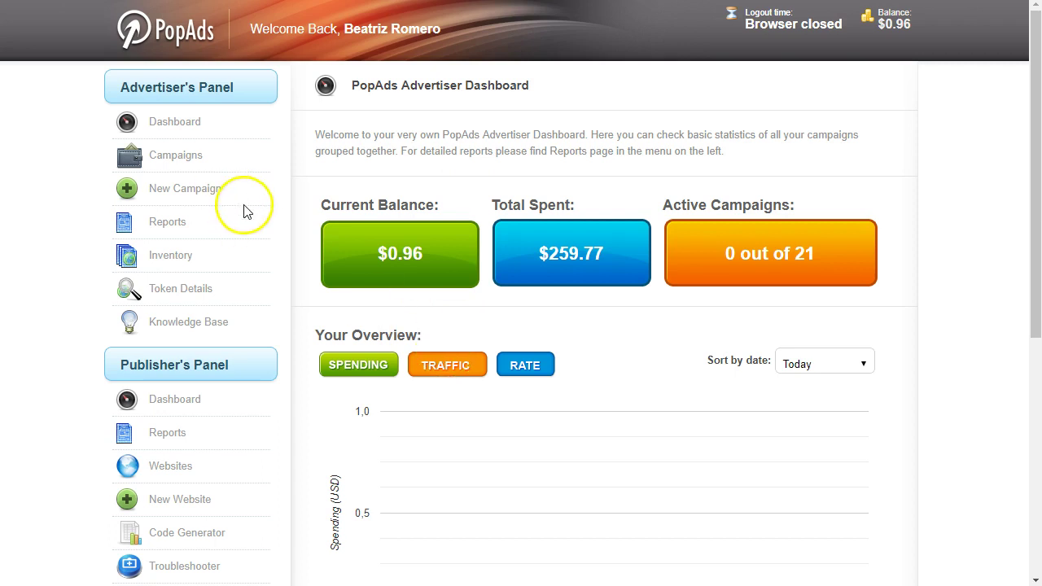
Switch to PopAds, open the advertiser Inventory and check the unique traffic for the United States and India.
left_click(158, 259)
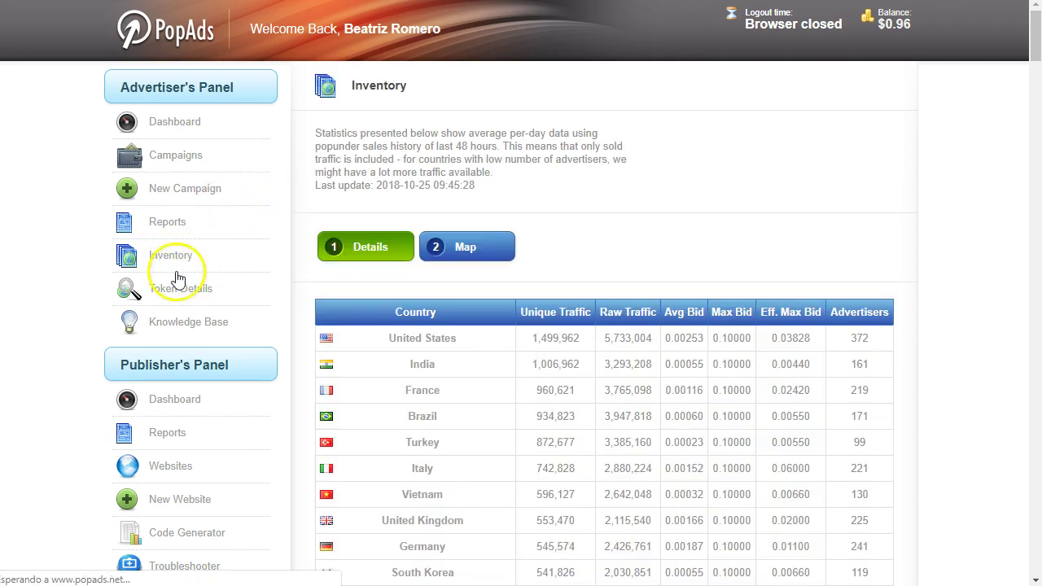
scroll(583, 275, "down", 2)
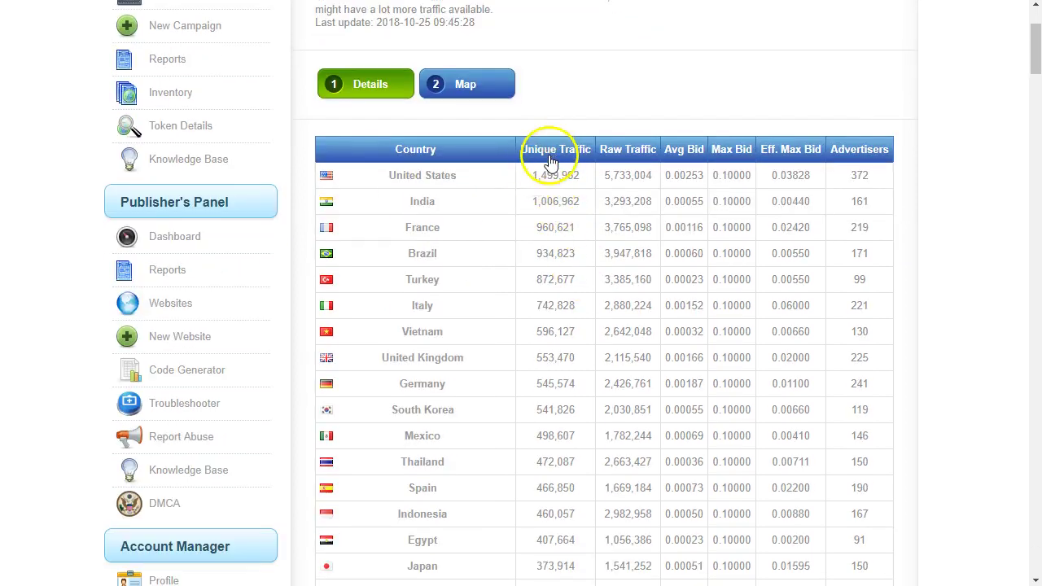
left_click(533, 174)
left_click_drag(533, 174, 585, 179)
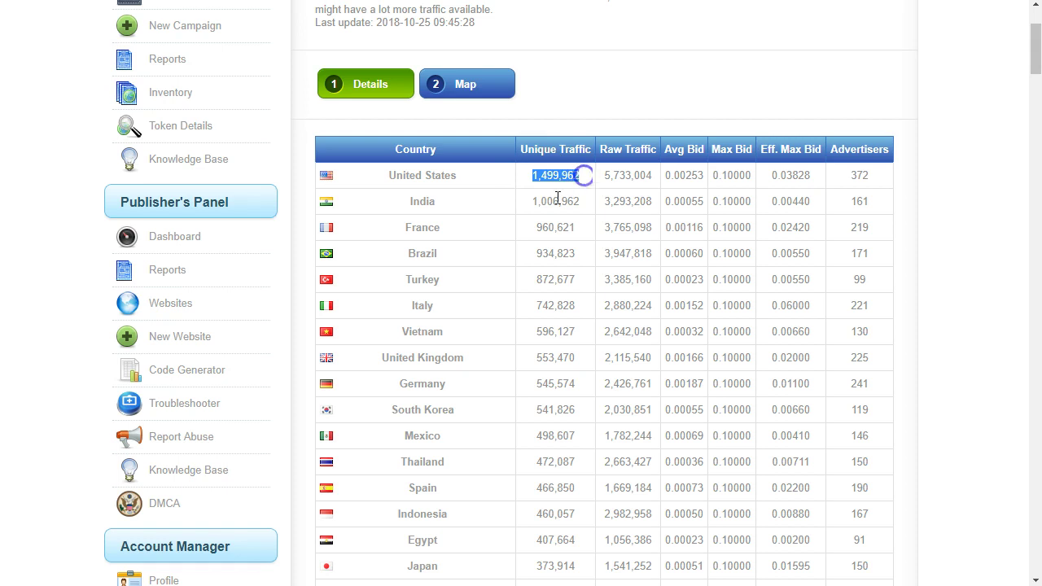
left_click_drag(533, 201, 581, 201)
left_click(548, 227)
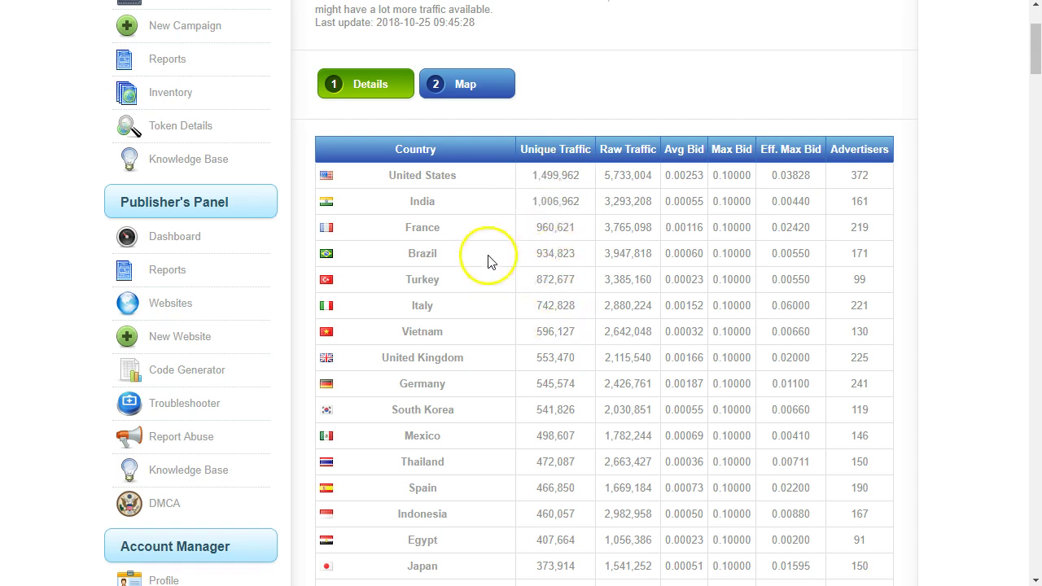
Examine Germany's unique traffic, bids and number of advertisers, and compare with Mexico's number of advertisers.
left_click(537, 387)
left_click_drag(536, 387, 574, 387)
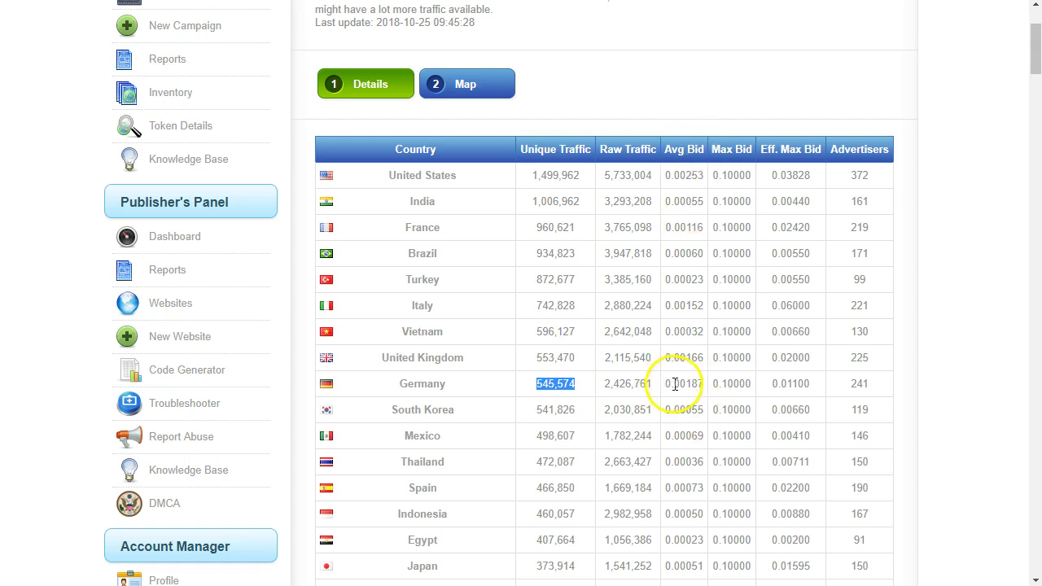
left_click_drag(666, 387, 684, 388)
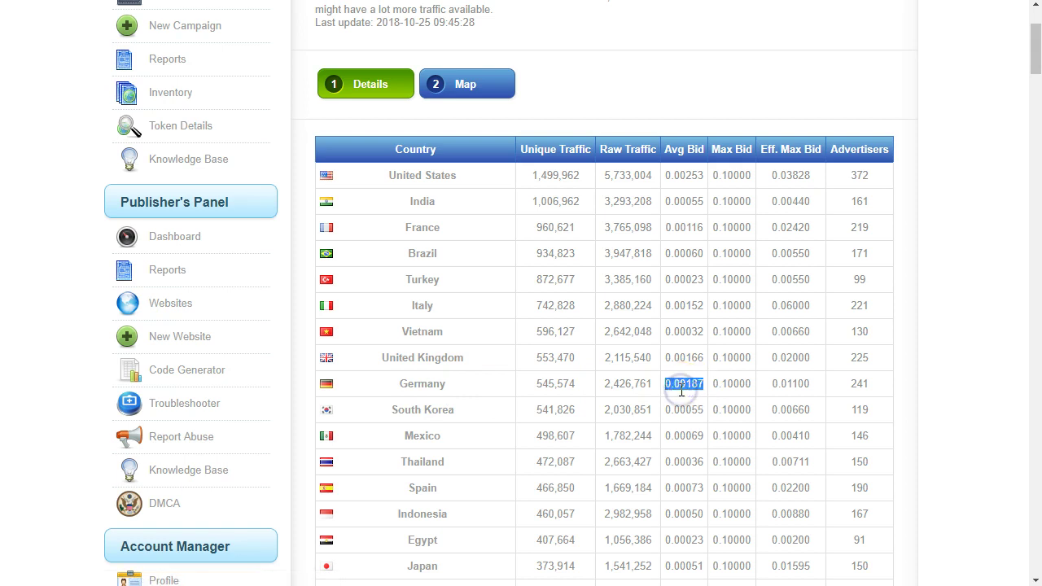
left_click_drag(724, 383, 733, 382)
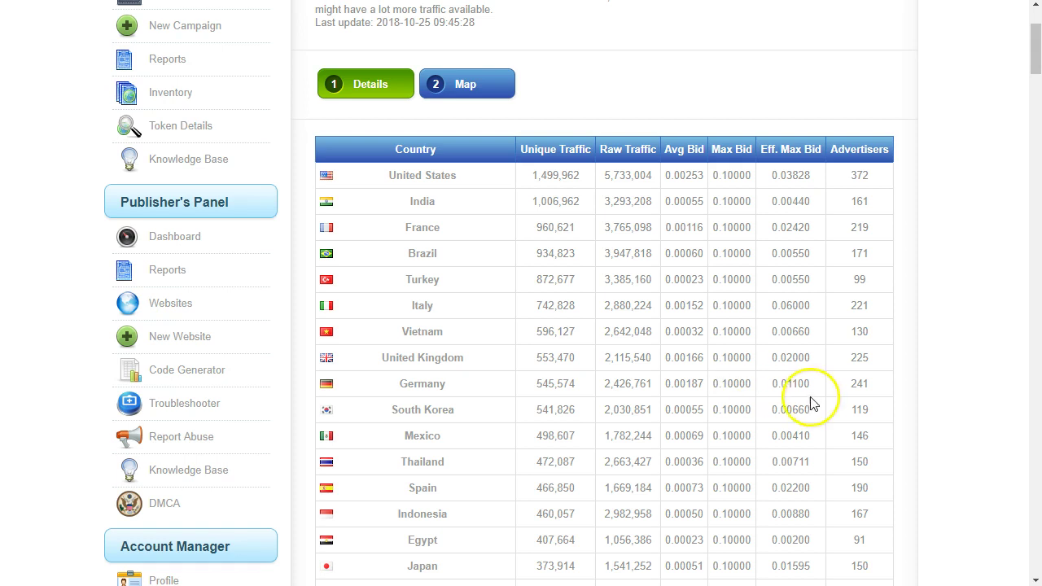
double_click(861, 384)
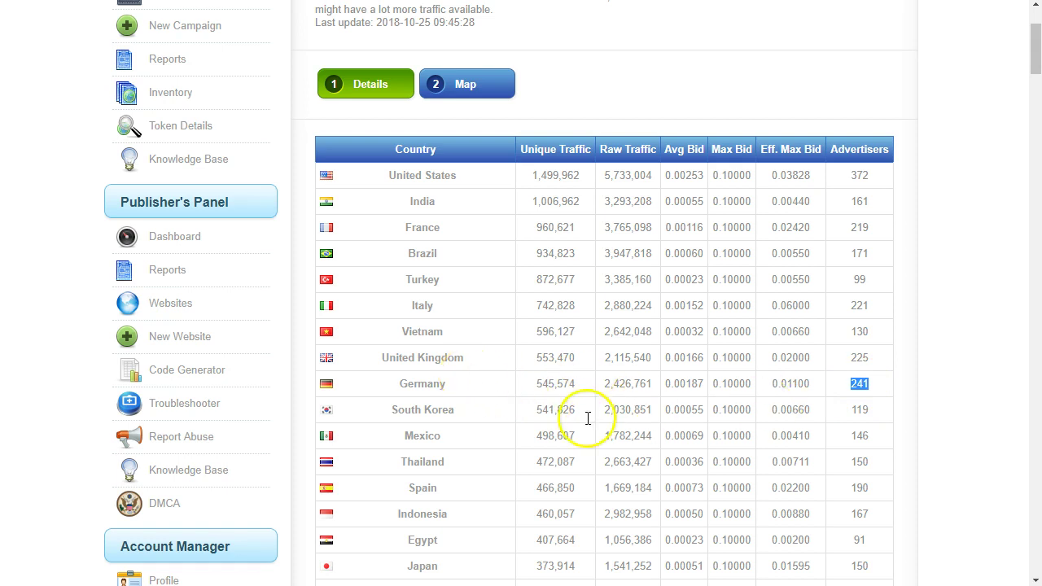
left_click(856, 435)
double_click(856, 435)
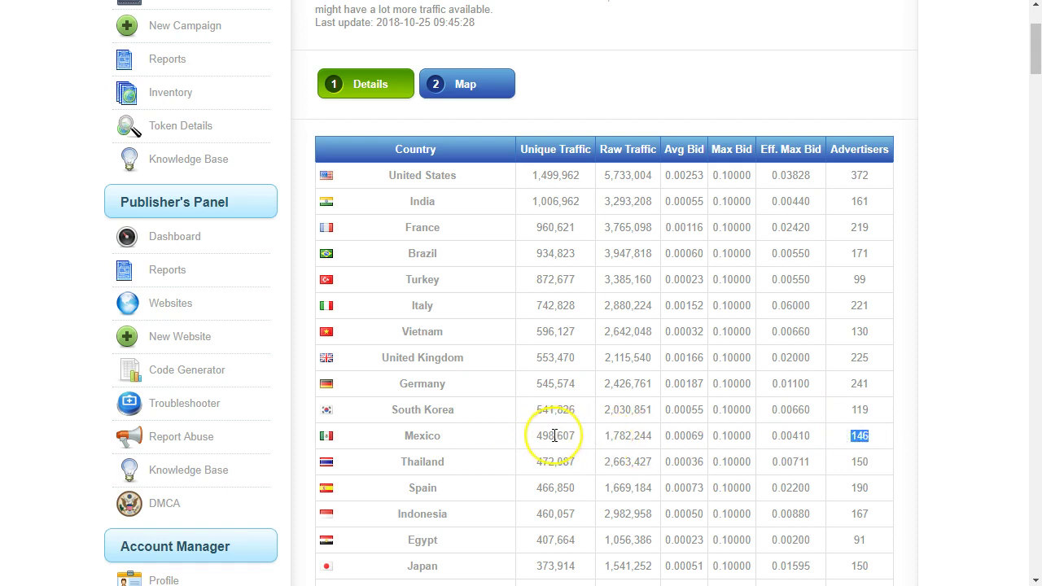
Look further down the inventory's country list and examine Venezuela's number of advertisers, raw traffic and unique traffic.
scroll(554, 435, "down", 5)
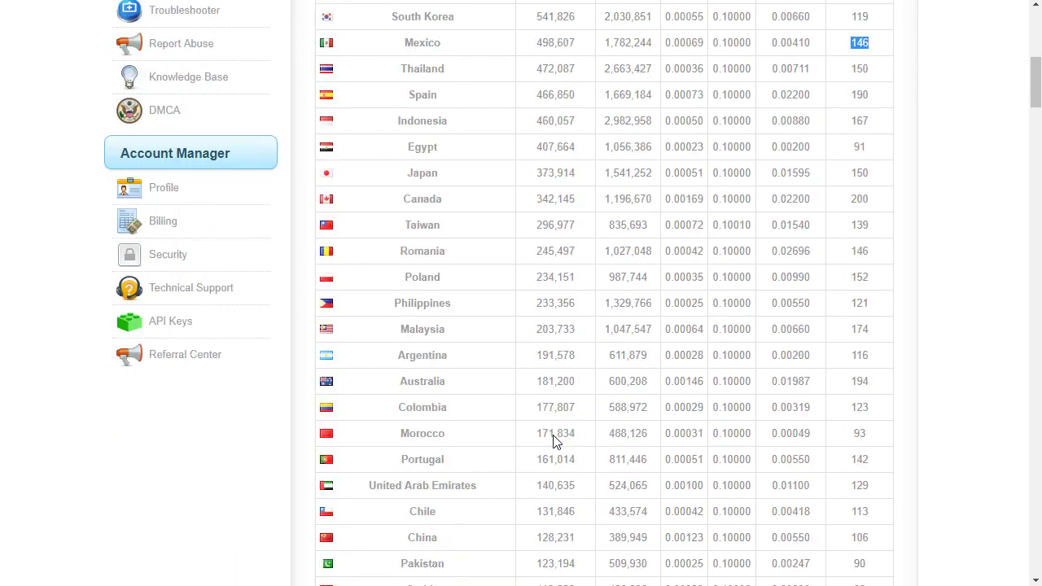
scroll(554, 441, "down", 2)
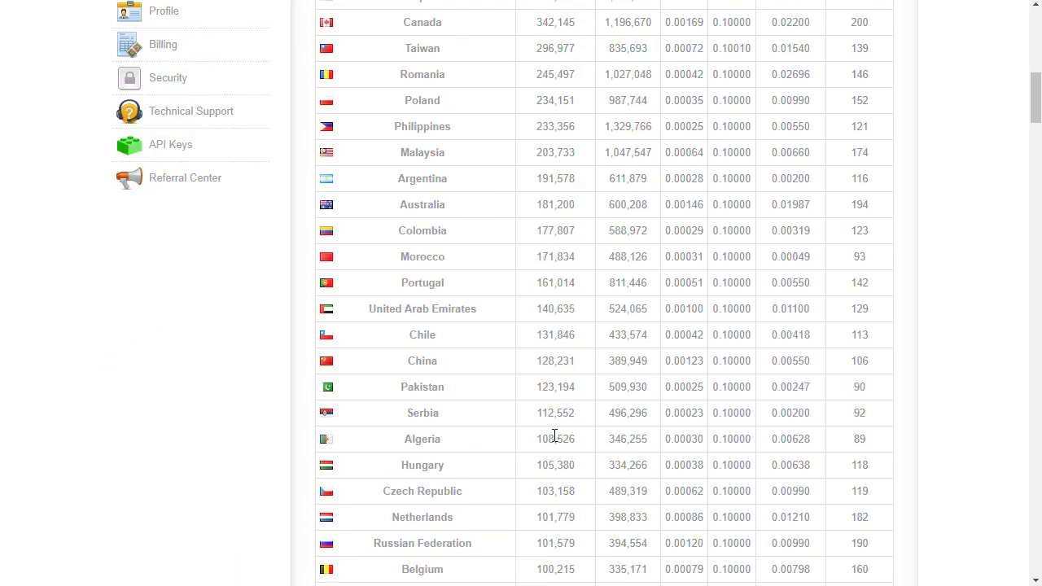
scroll(554, 437, "down", 4)
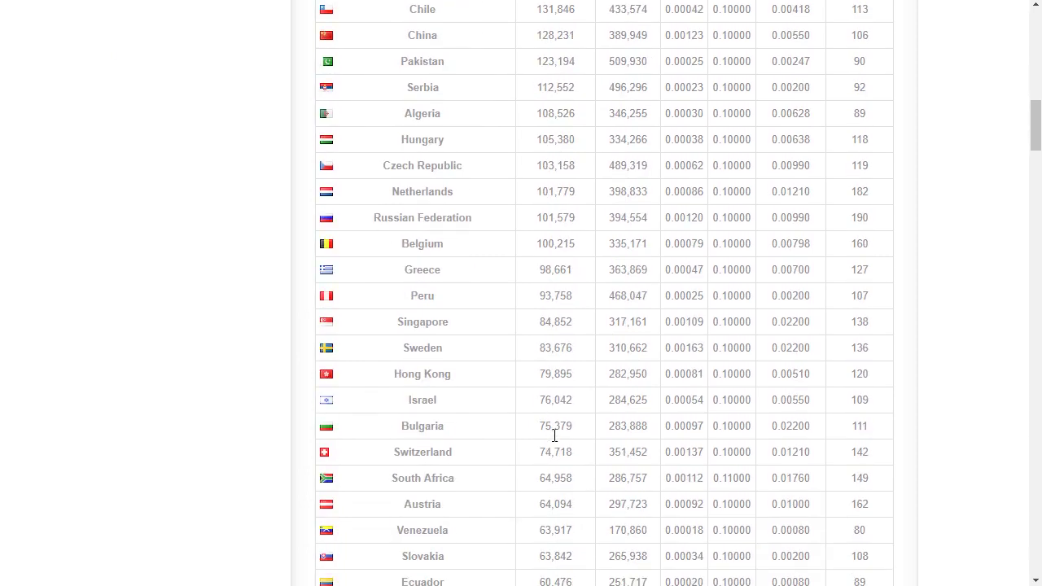
scroll(555, 442, "down", 3)
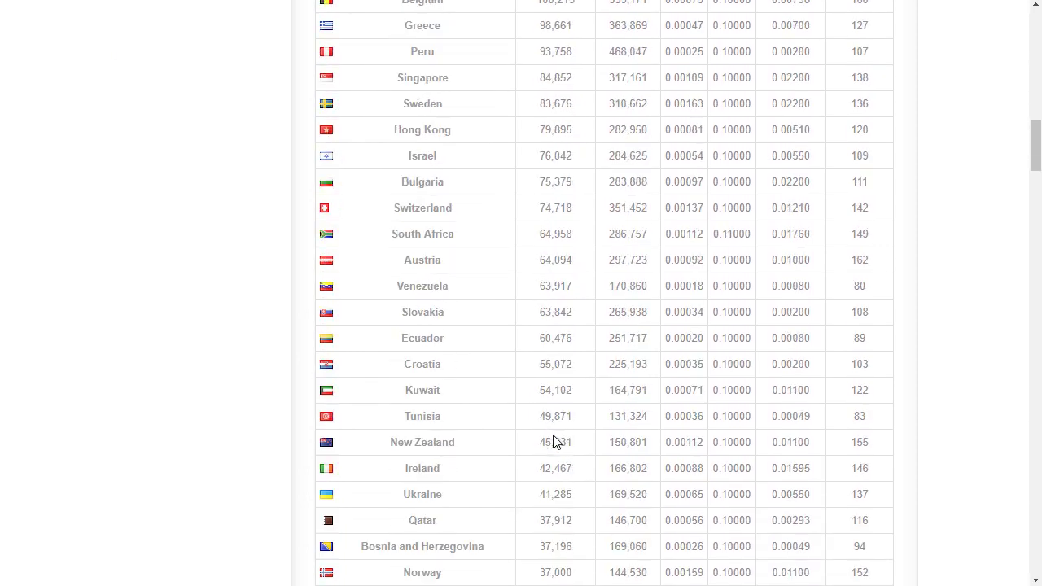
double_click(859, 286)
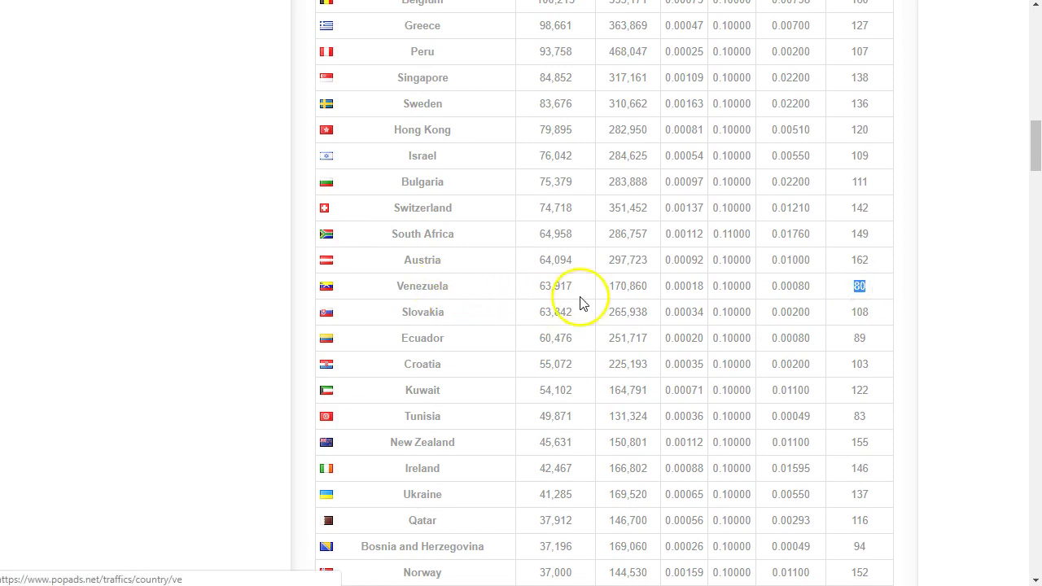
left_click_drag(615, 287, 610, 286)
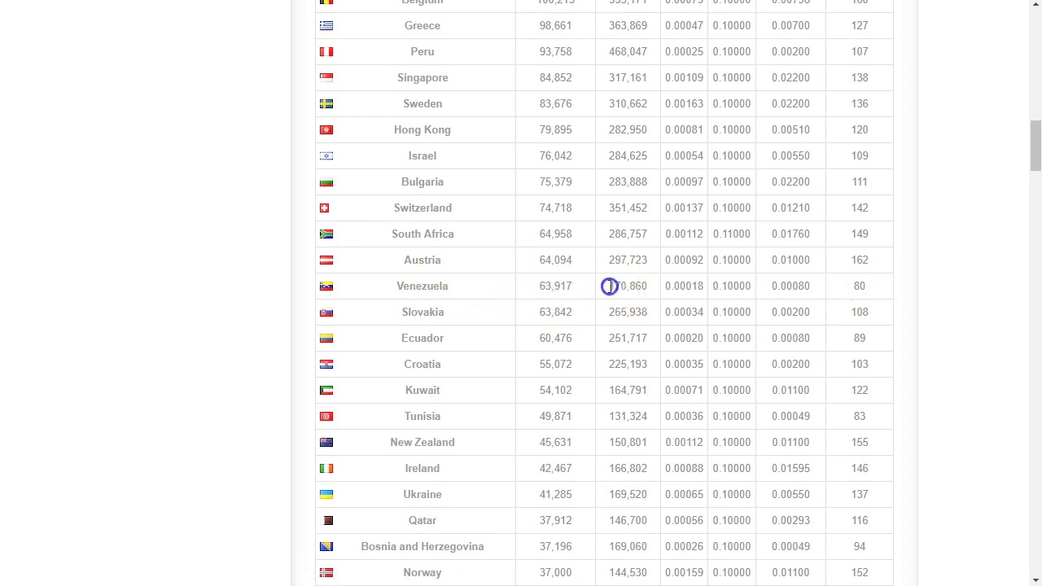
double_click(560, 286)
left_click(611, 286)
Look through the remaining, lower-traffic countries to the end of the inventory, and return to its beginning.
scroll(573, 369, "down", 4)
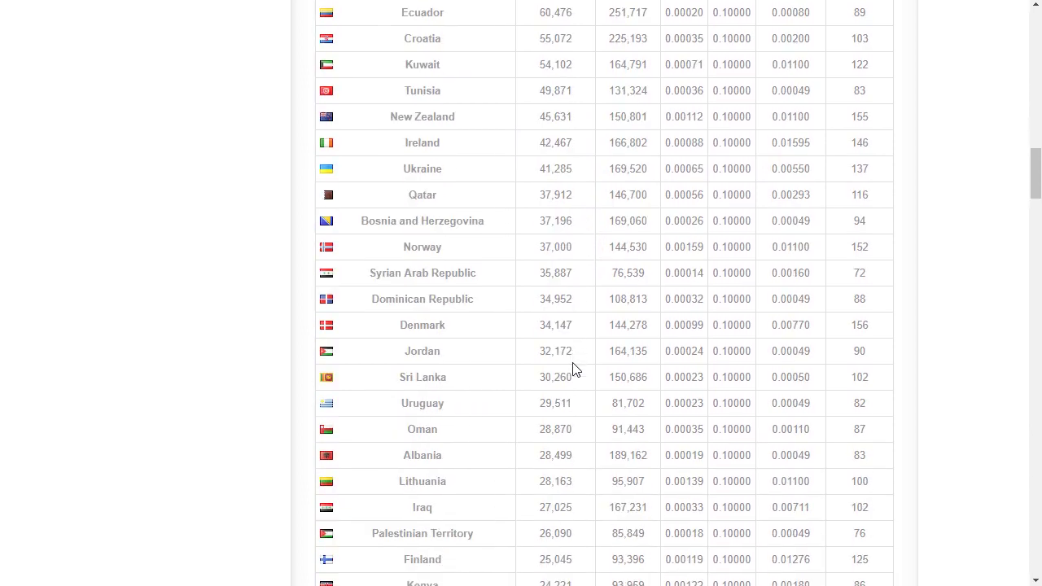
scroll(573, 370, "down", 4)
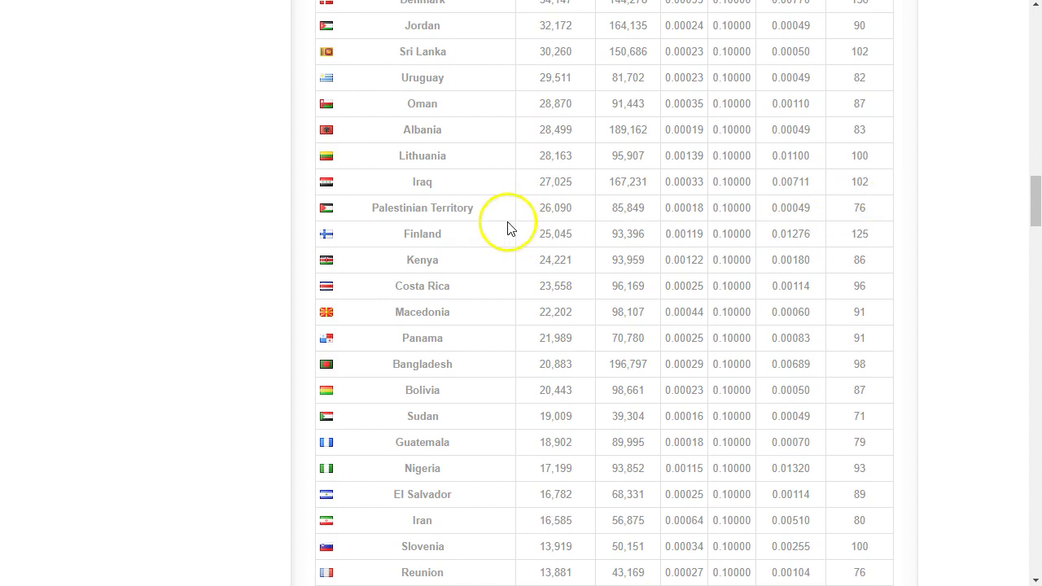
scroll(610, 325, "down", 3)
scroll(573, 379, "down", 6)
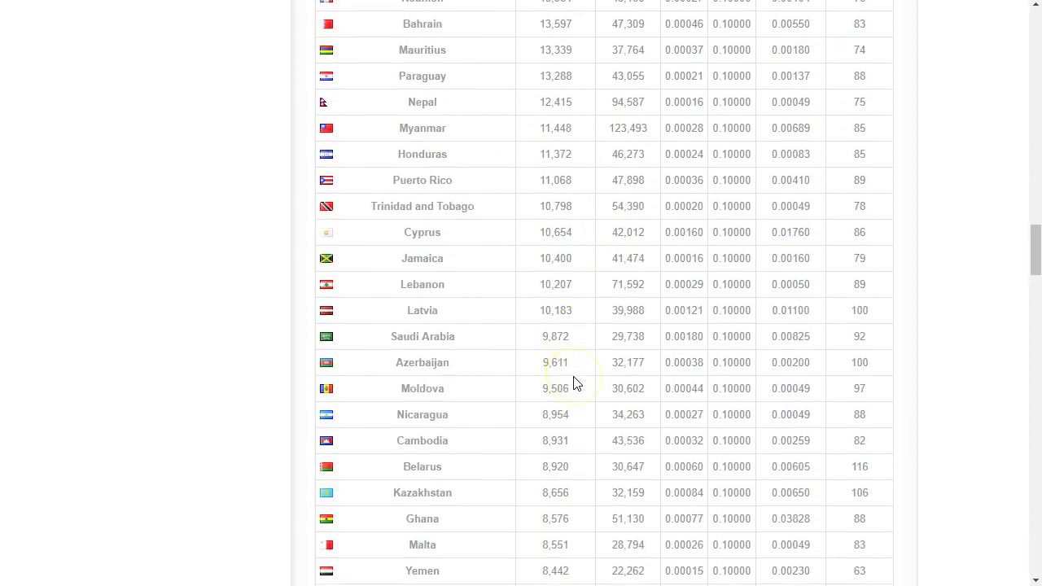
scroll(572, 383, "down", 5)
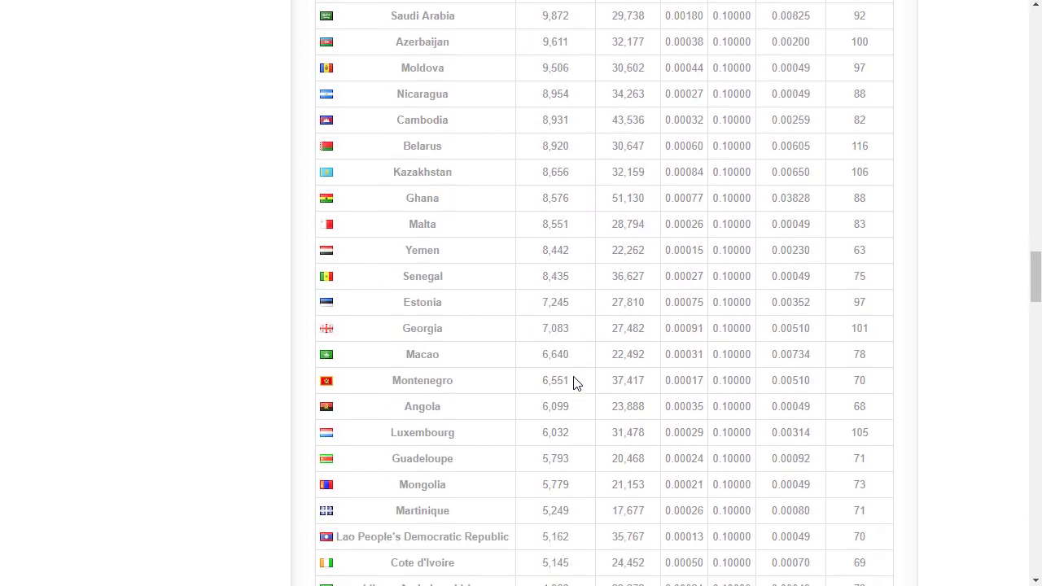
scroll(573, 382, "down", 3)
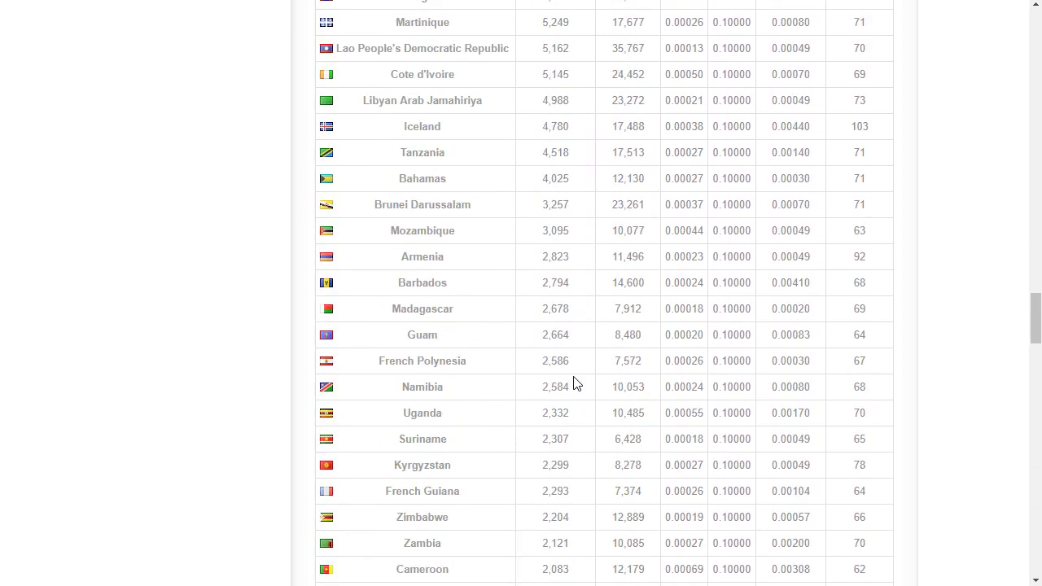
scroll(573, 382, "down", 7)
left_click(566, 382)
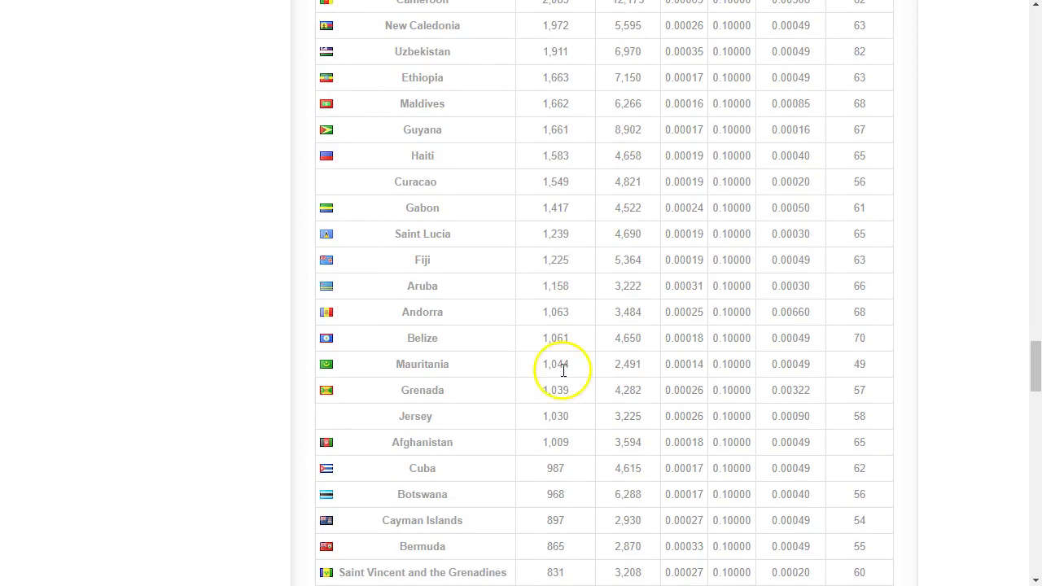
scroll(564, 385, "down", 1)
scroll(564, 385, "down", 13)
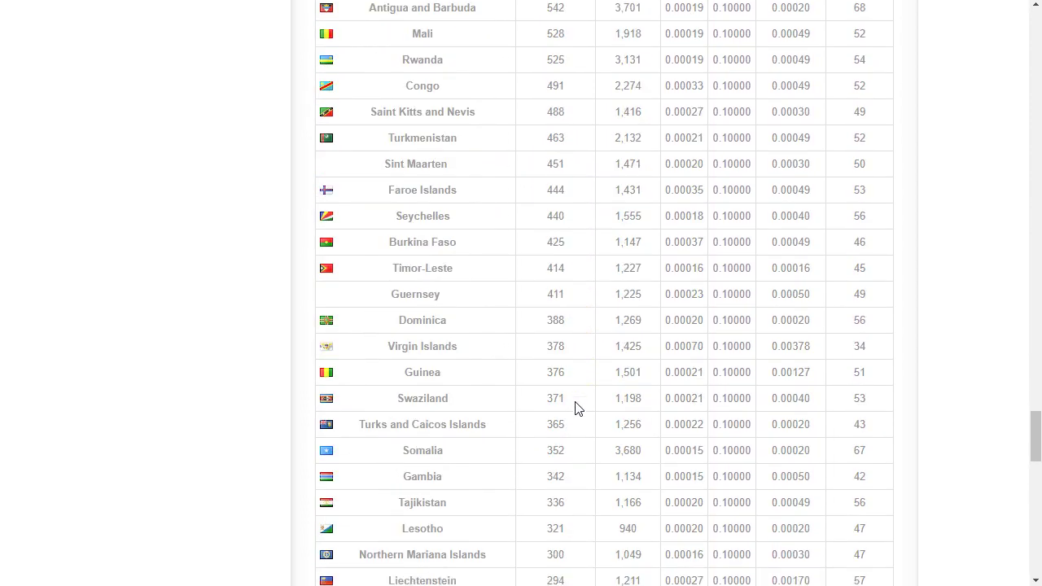
scroll(574, 407, "down", 10)
left_click(763, 463)
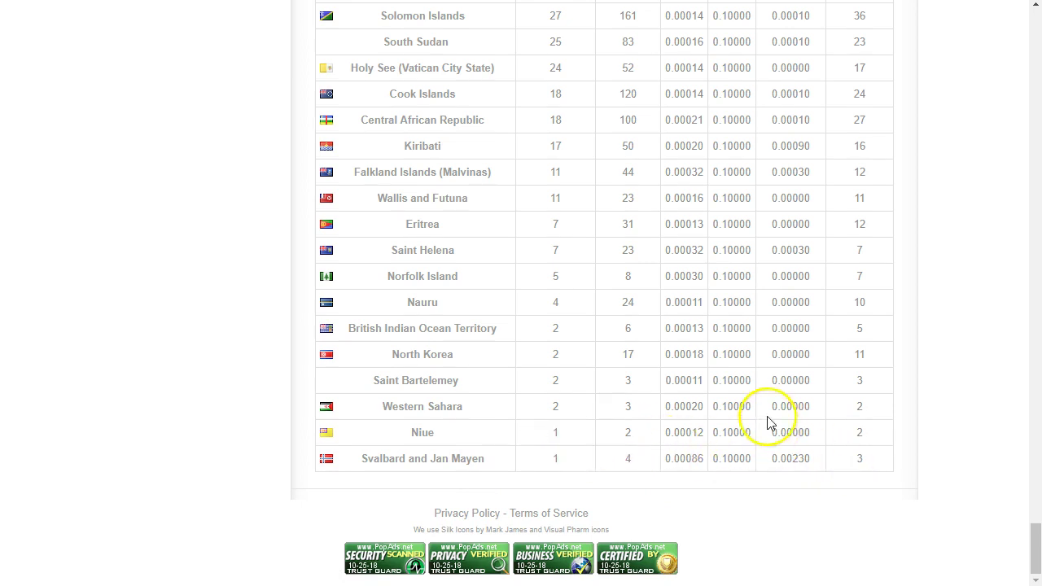
scroll(646, 337, "up", 2)
scroll(653, 361, "down", 2)
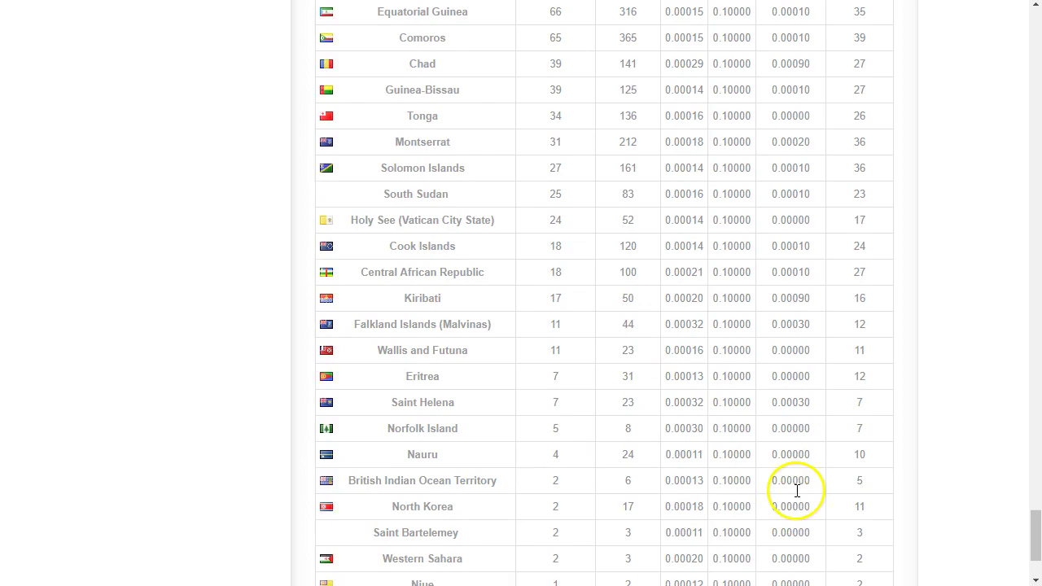
scroll(627, 340, "up", 15)
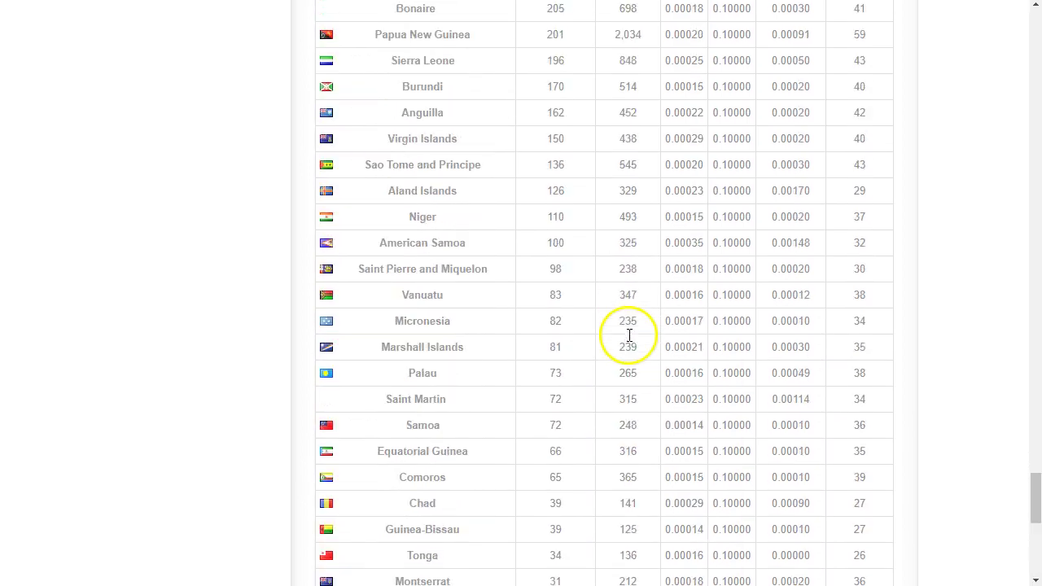
scroll(627, 340, "up", 20)
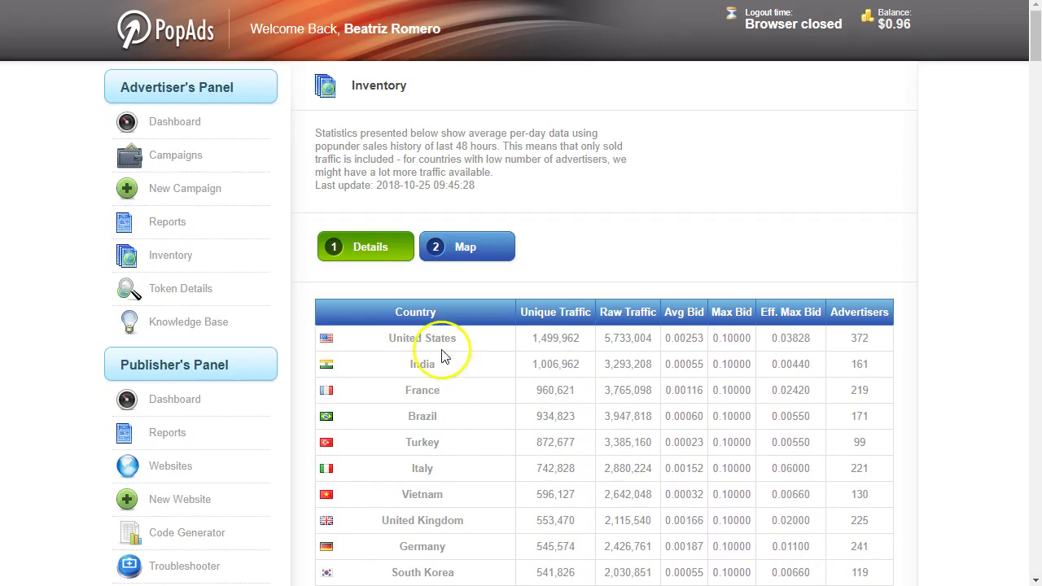
Open the advertiser's Campaigns list and examine the campaign names and their budget and paused statuses.
left_click(169, 157)
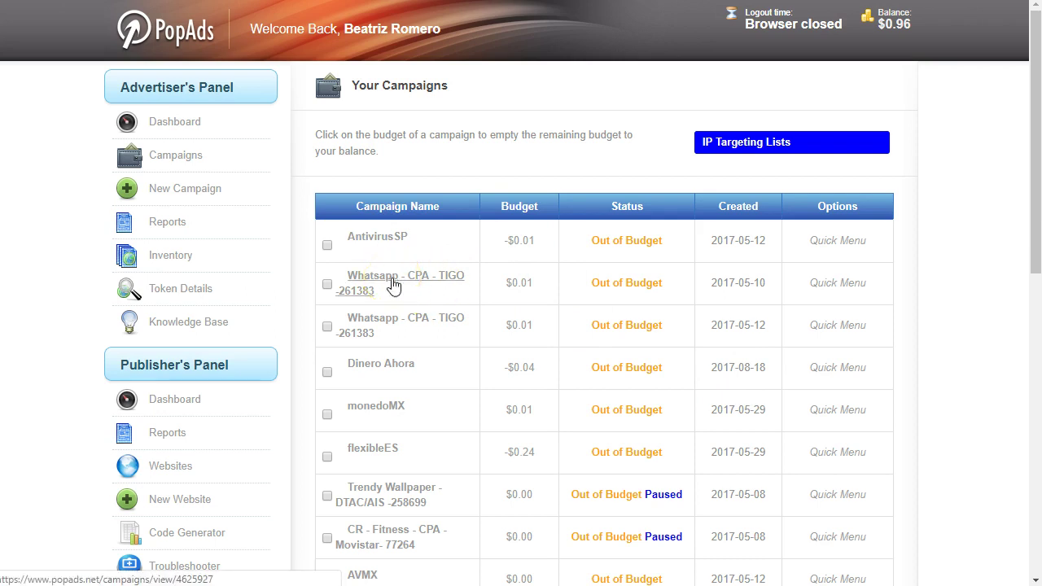
left_click_drag(596, 241, 666, 239)
left_click(634, 281)
scroll(632, 308, "down", 1)
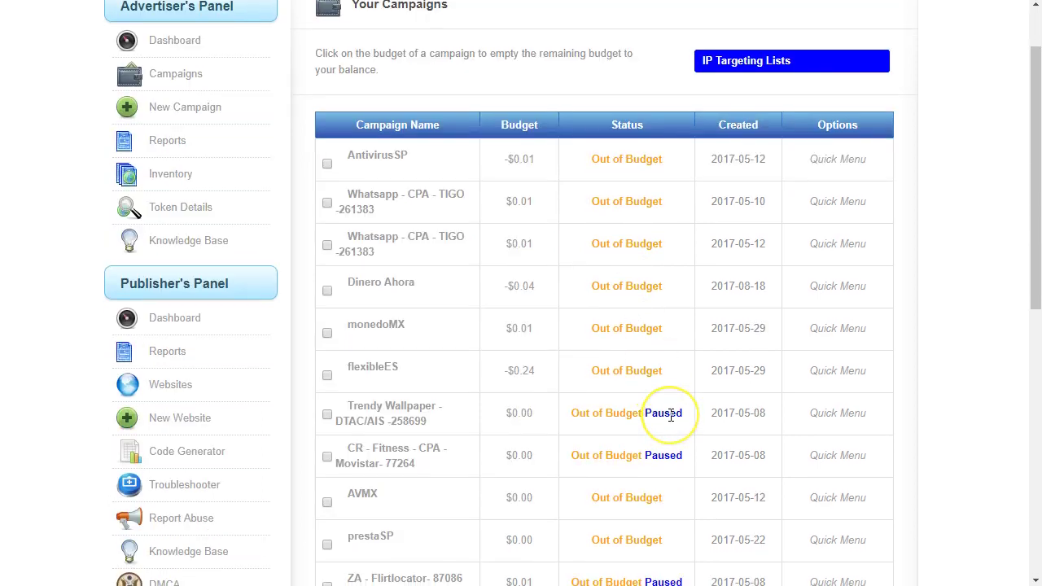
scroll(671, 415, "down", 3)
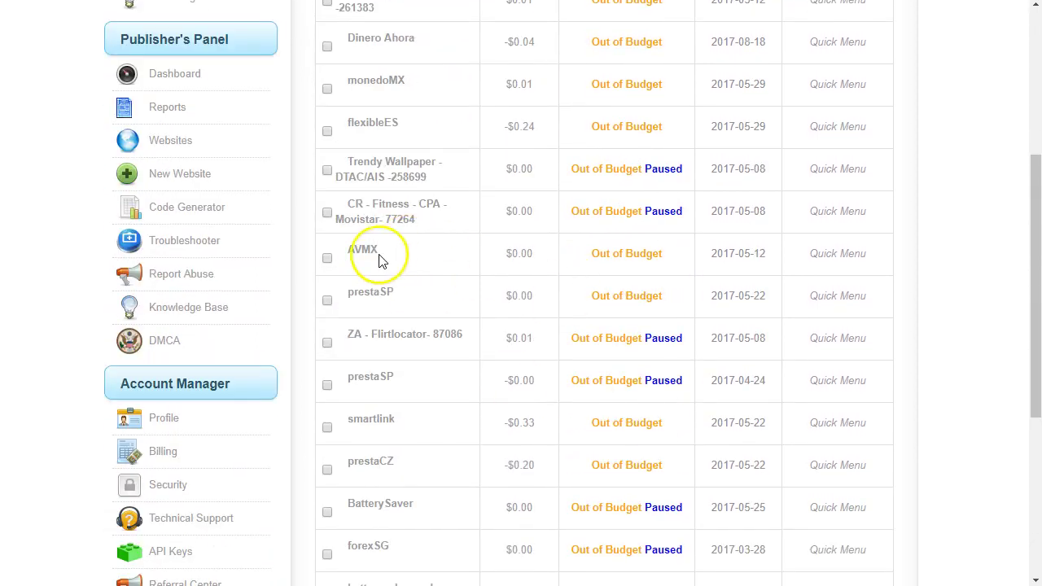
left_click(363, 252)
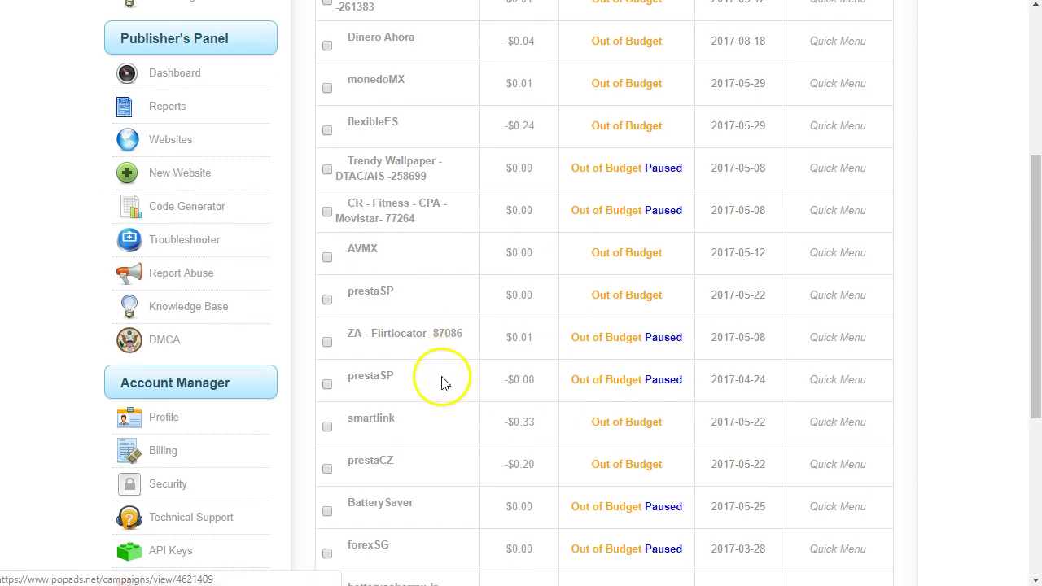
scroll(442, 383, "down", 2)
Select the out-of-budget prestaSP campaign together with smartlink and prestaCZ, and clear the selection of all three.
left_click(327, 137)
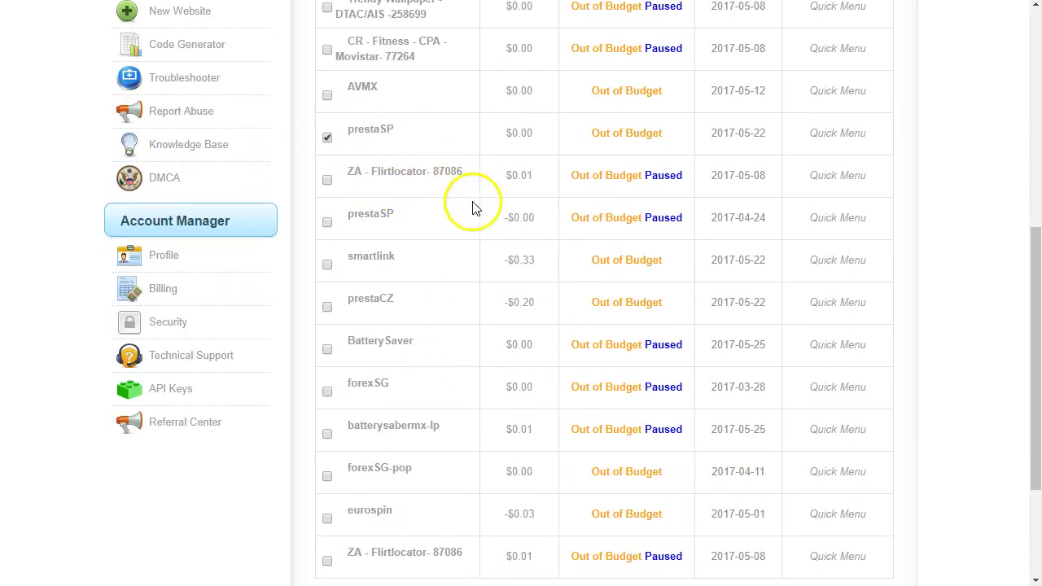
left_click(327, 263)
left_click(328, 307)
left_click(329, 265)
left_click(327, 137)
left_click(327, 307)
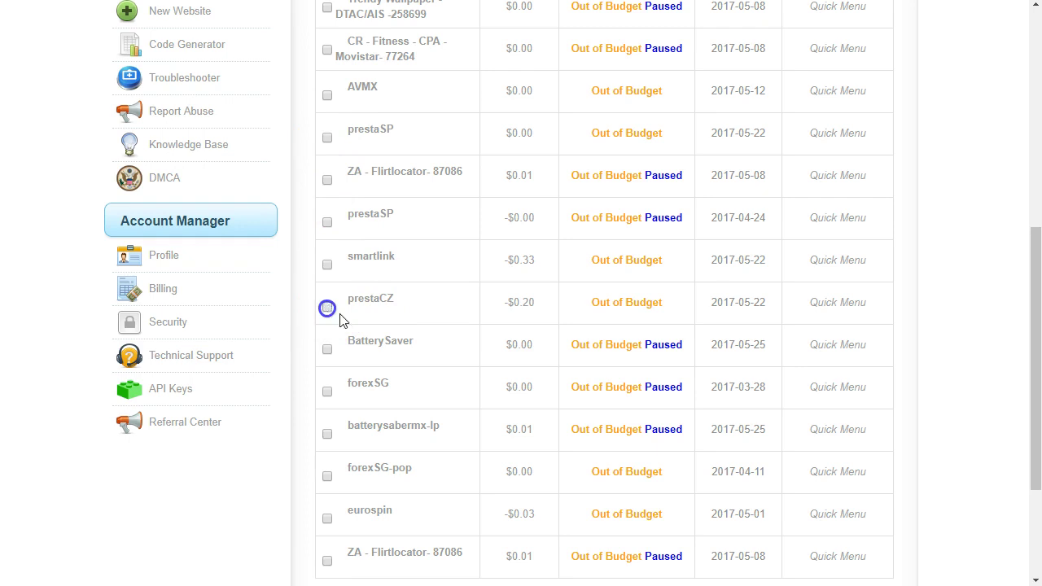
Check the rest of the campaign list, then switch to the Ofertas page and examine the payout and clicks of offer 13734.
scroll(409, 348, "down", 2)
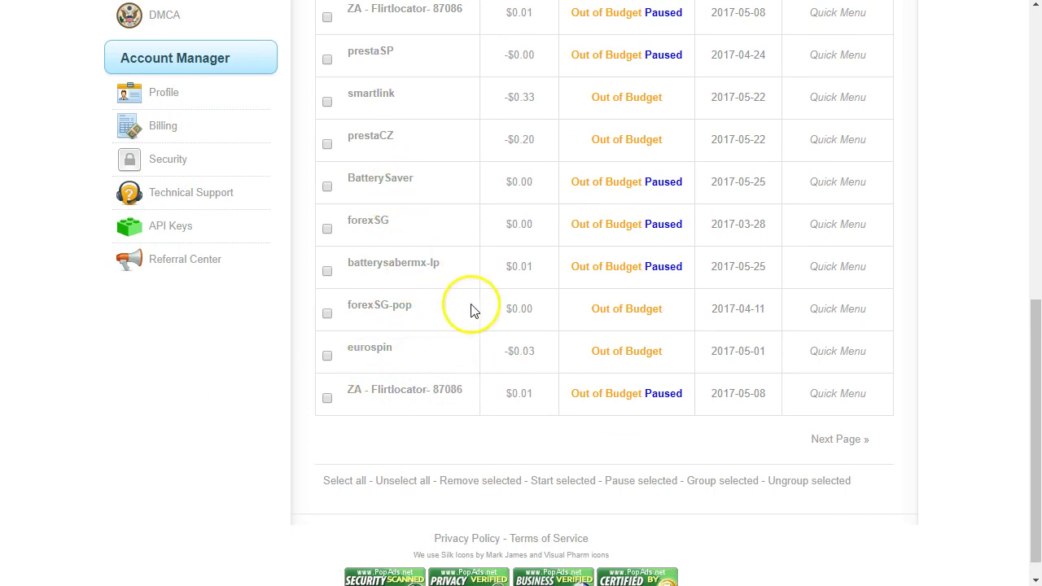
scroll(456, 258, "up", 10)
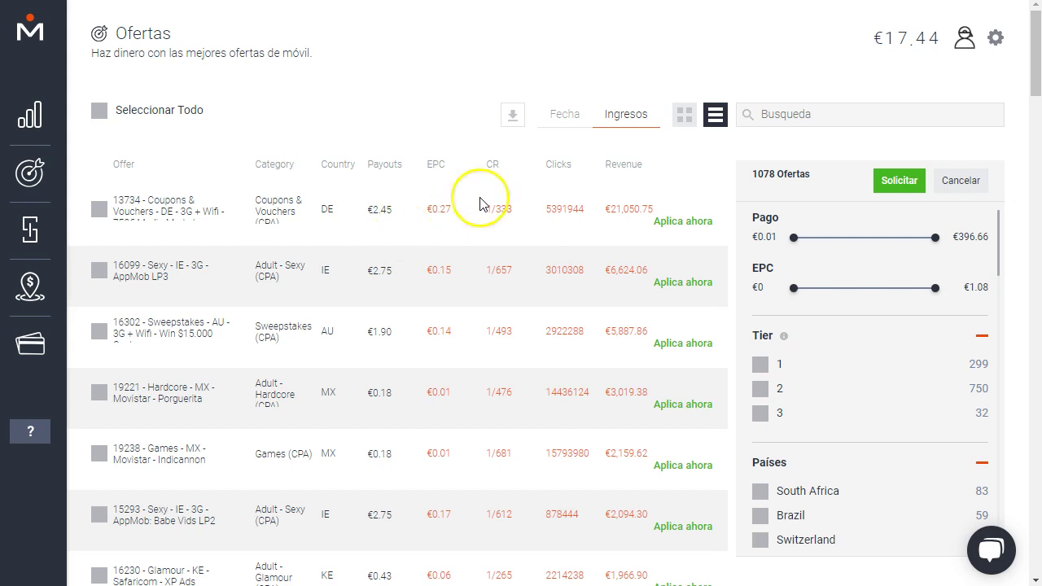
left_click(376, 206)
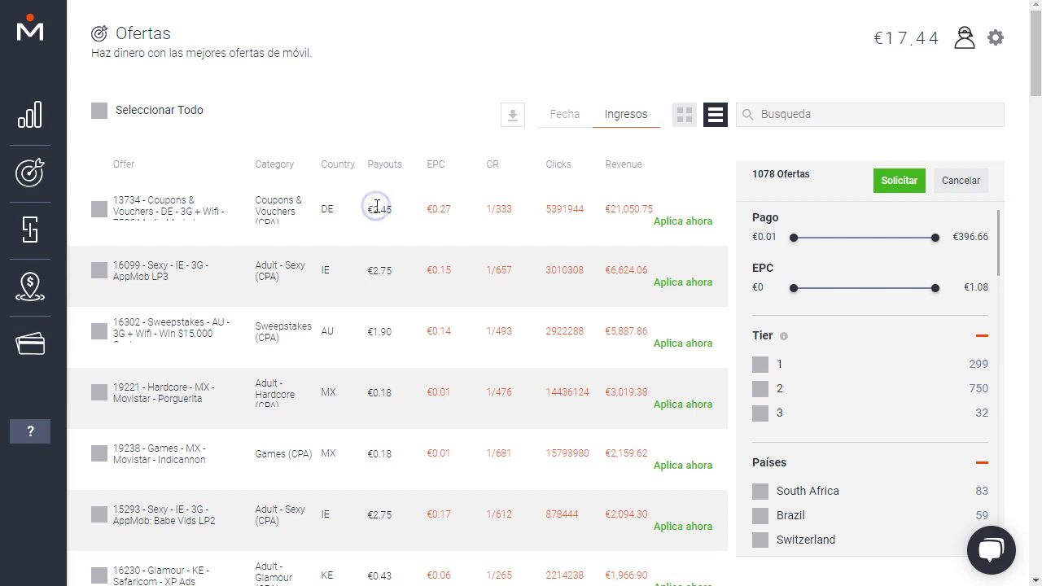
double_click(552, 209)
left_click(549, 222)
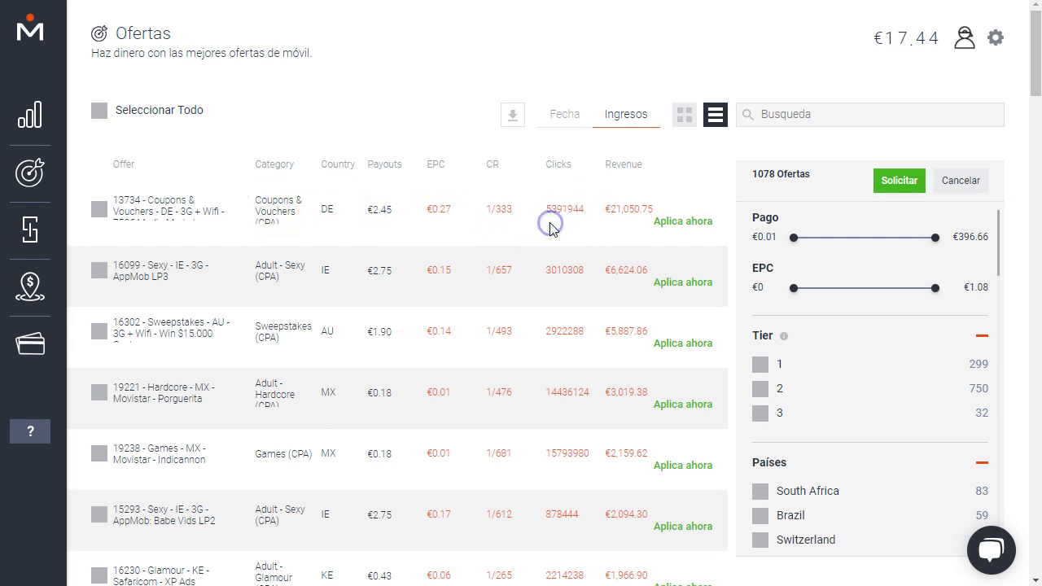
Examine the conversion rate (CR) of the German Coupons & Vouchers offer 13734.
left_click_drag(515, 212, 487, 213)
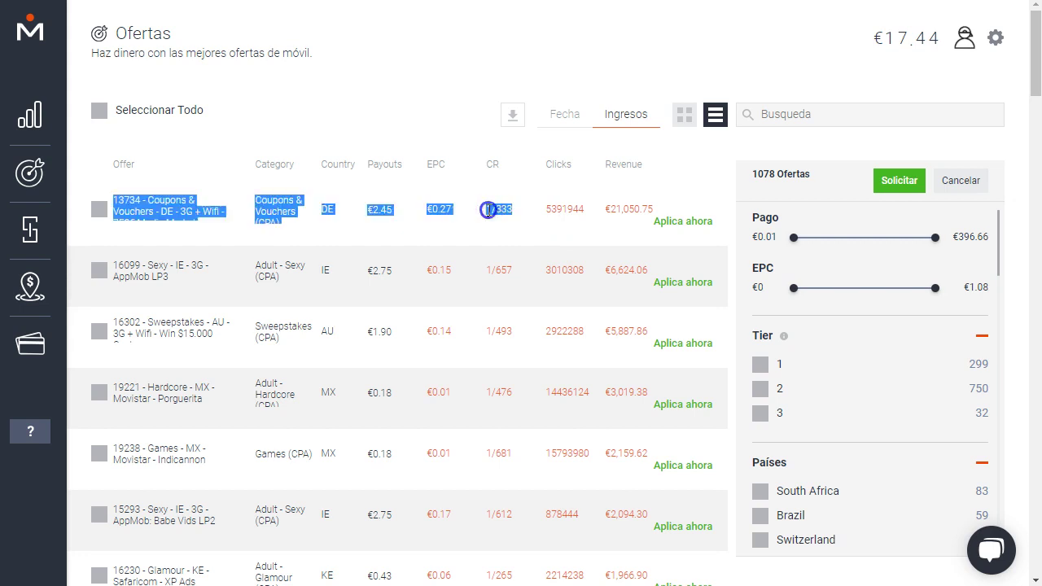
left_click(489, 209)
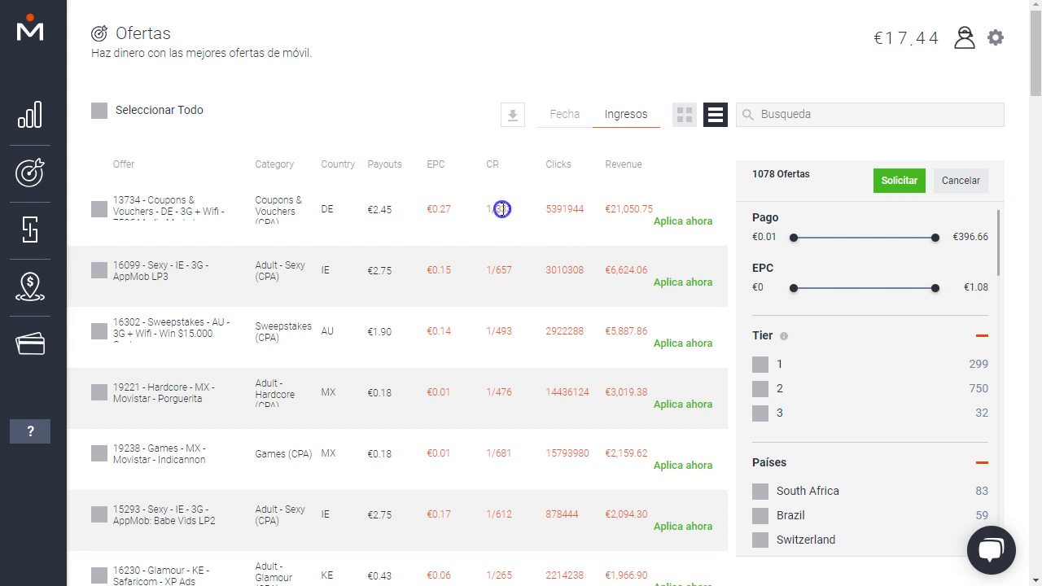
left_click(486, 210)
double_click(496, 211)
left_click(506, 210)
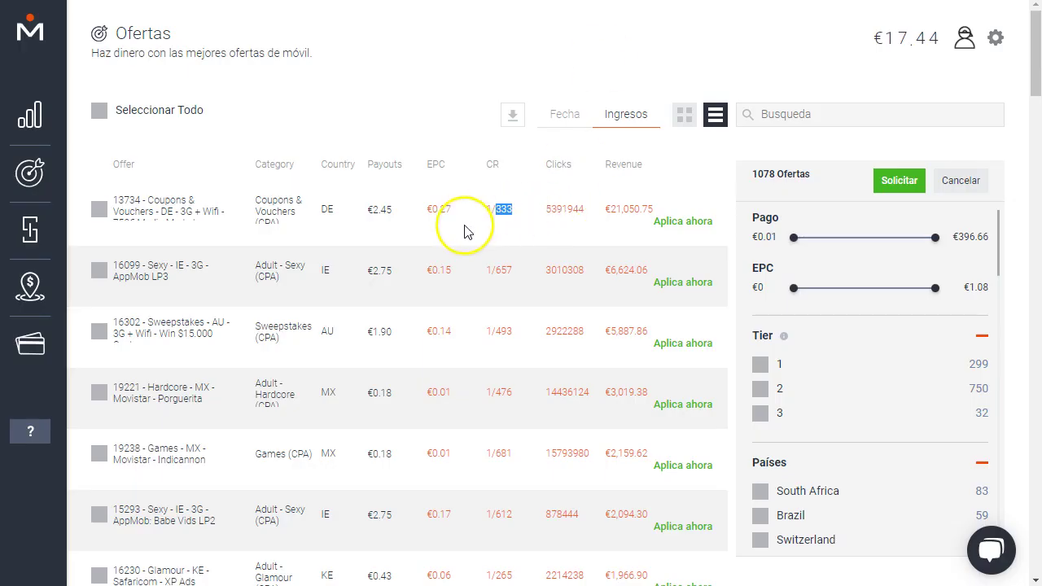
Examine the EPC of offer 13734 and compare it with the offer's conversion rate.
left_click_drag(444, 208, 432, 204)
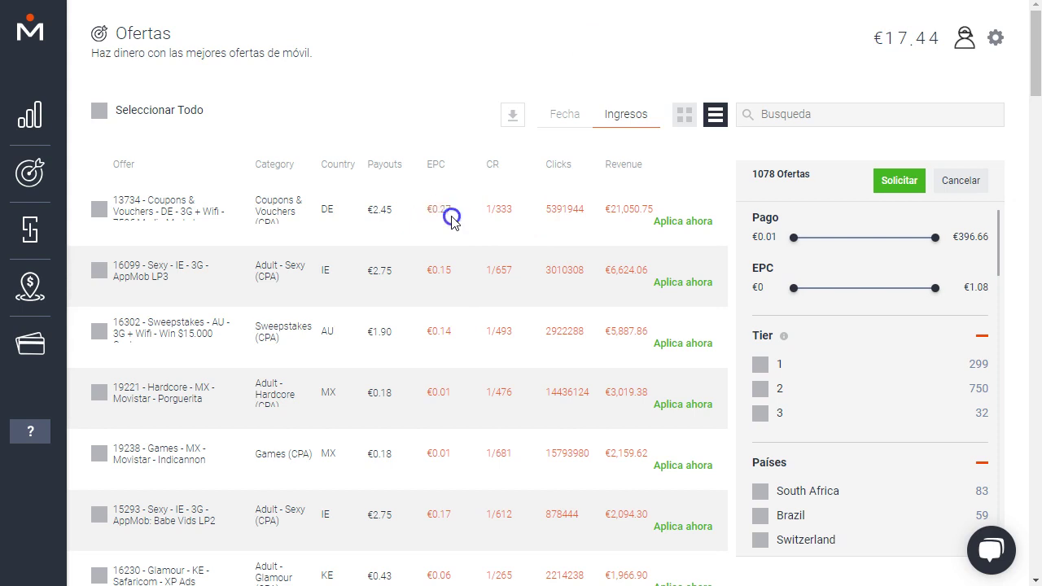
triple_click(425, 208)
left_click(440, 209)
left_click(511, 210)
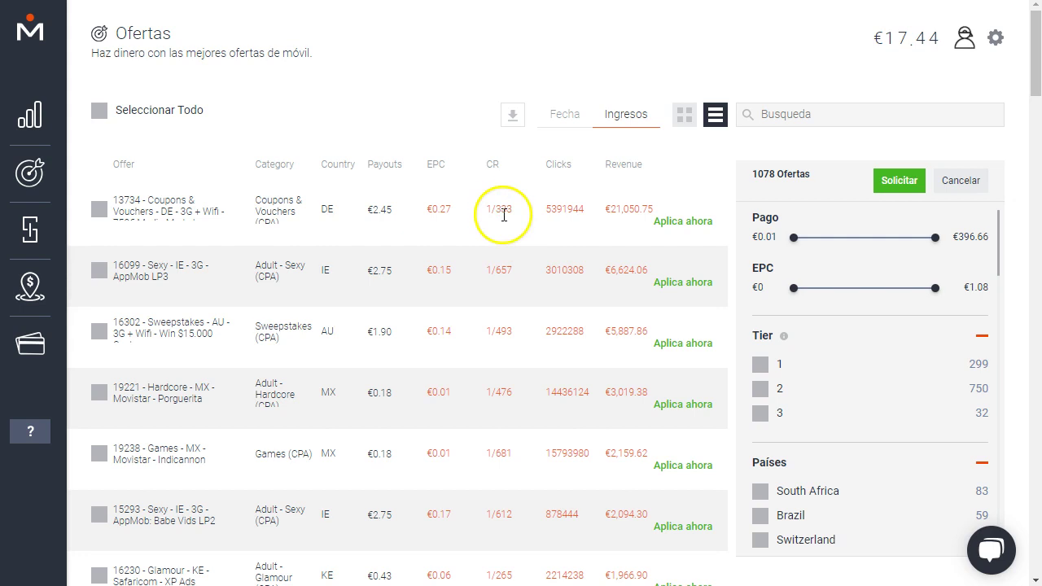
mouse_move(496, 211)
left_mouse_down()
mouse_move(511, 209)
mouse_move(485, 211)
left_mouse_up()
left_click(511, 204)
Find the Greek offer 18464 further down the list and examine its conversion rate and EPC.
scroll(507, 315, "down", 2)
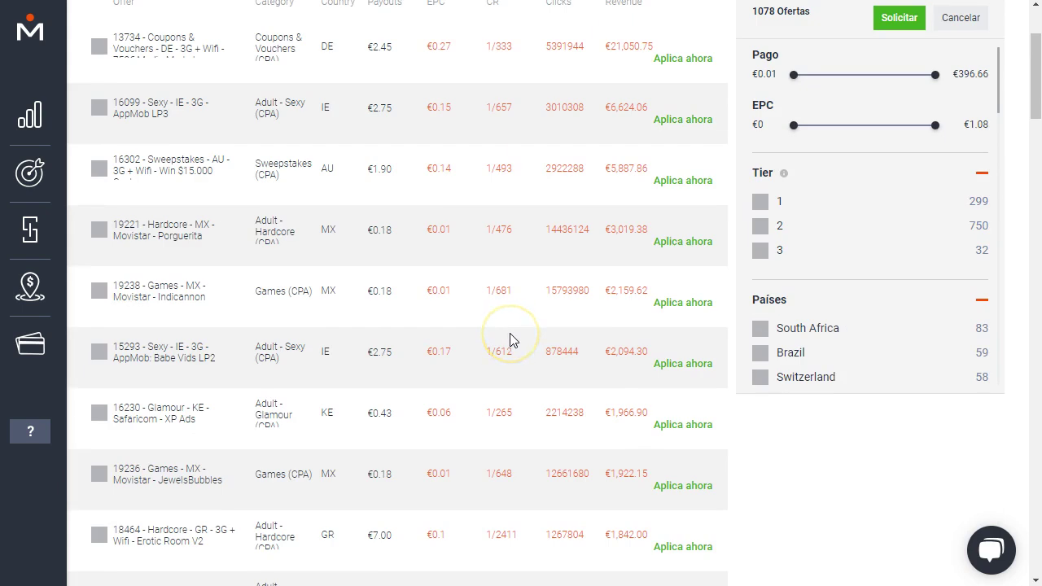
scroll(509, 339, "down", 3)
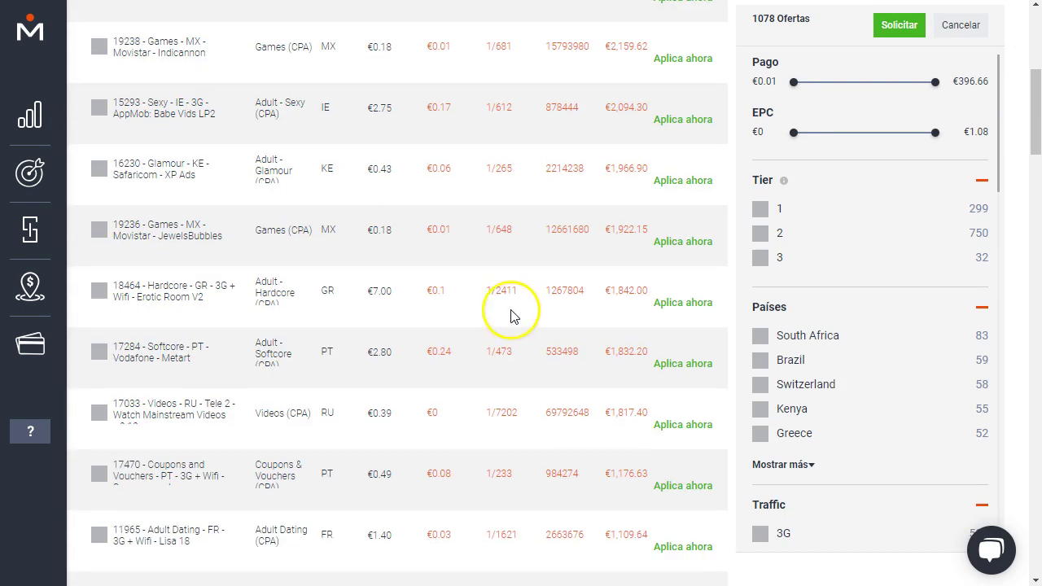
double_click(517, 292)
left_click(449, 291)
left_click(526, 298)
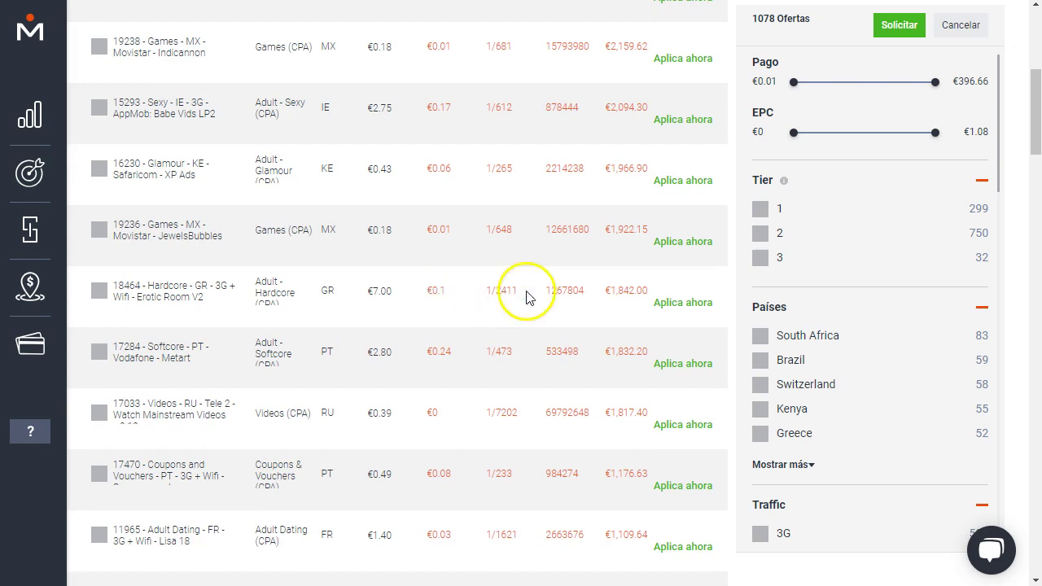
Look further down the offer list and examine the conversion rates of offers 18408 and 18841.
scroll(505, 312, "down", 2)
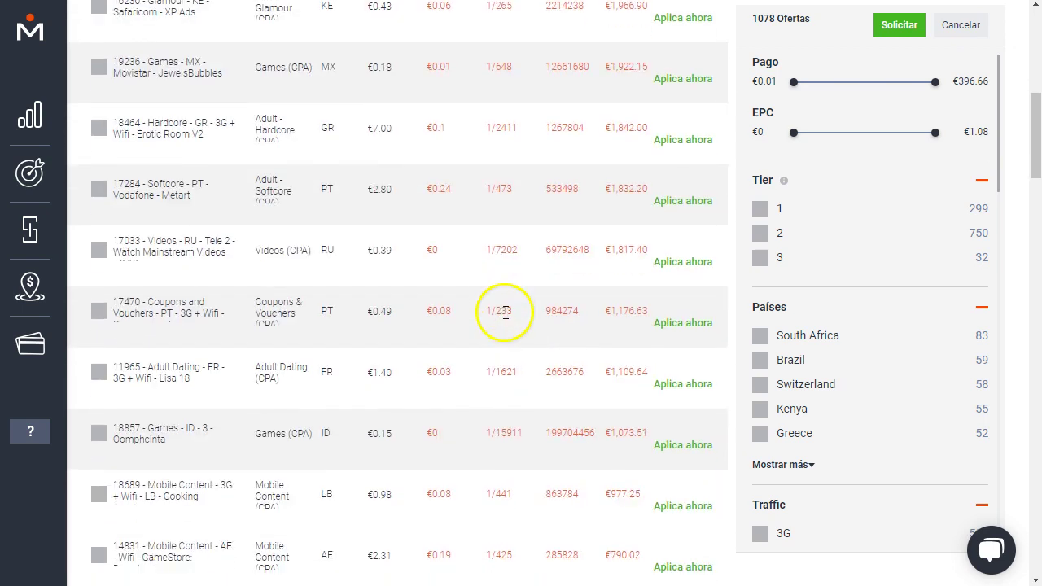
scroll(505, 311, "down", 3)
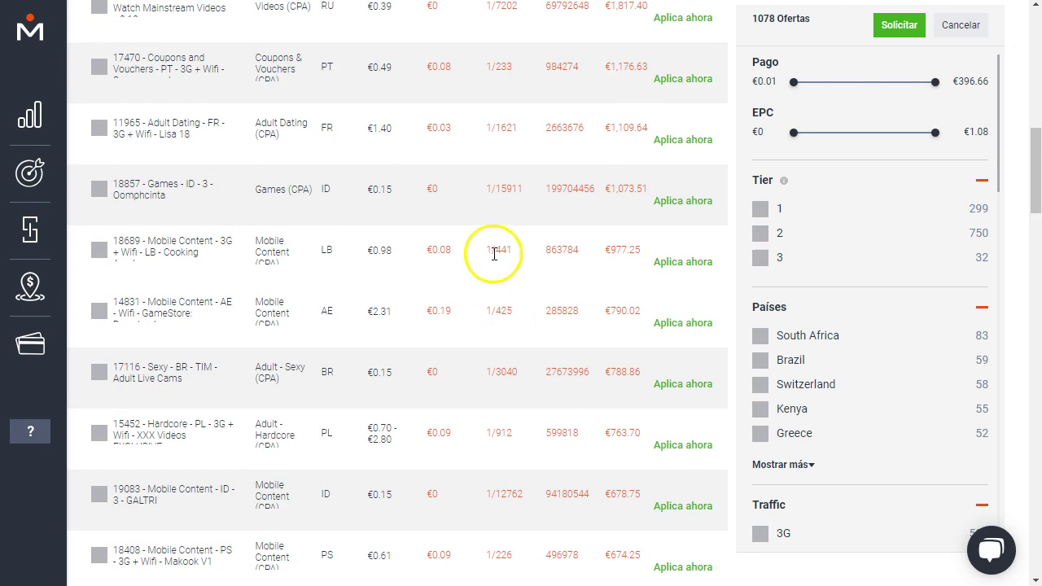
scroll(504, 305, "down", 3)
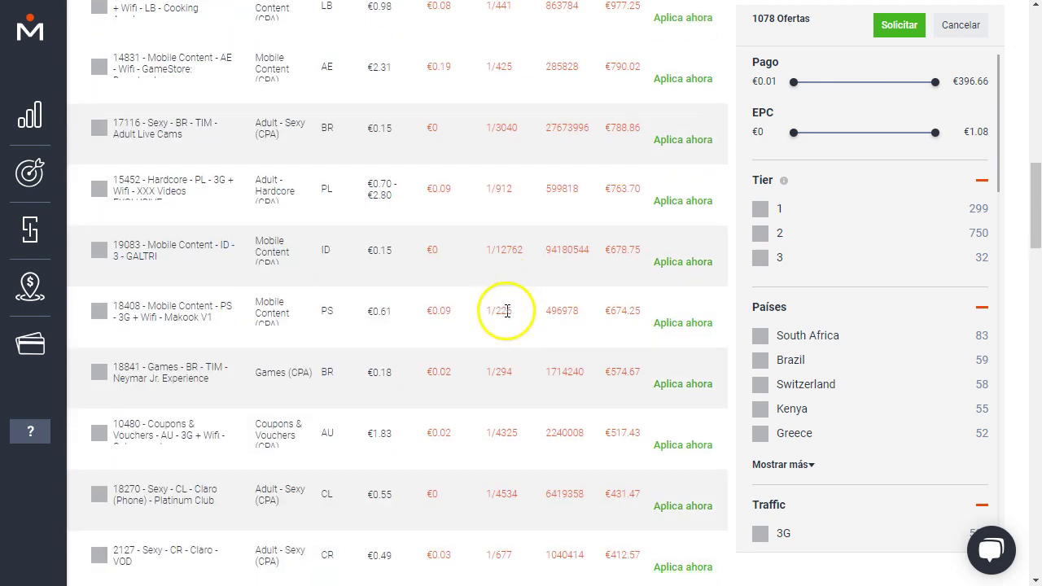
double_click(499, 314)
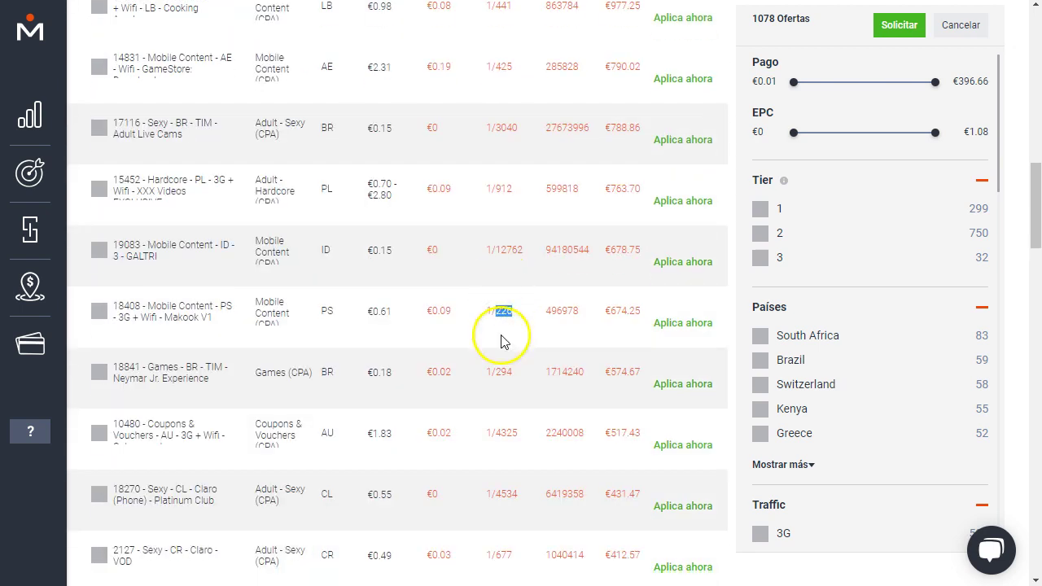
double_click(500, 371)
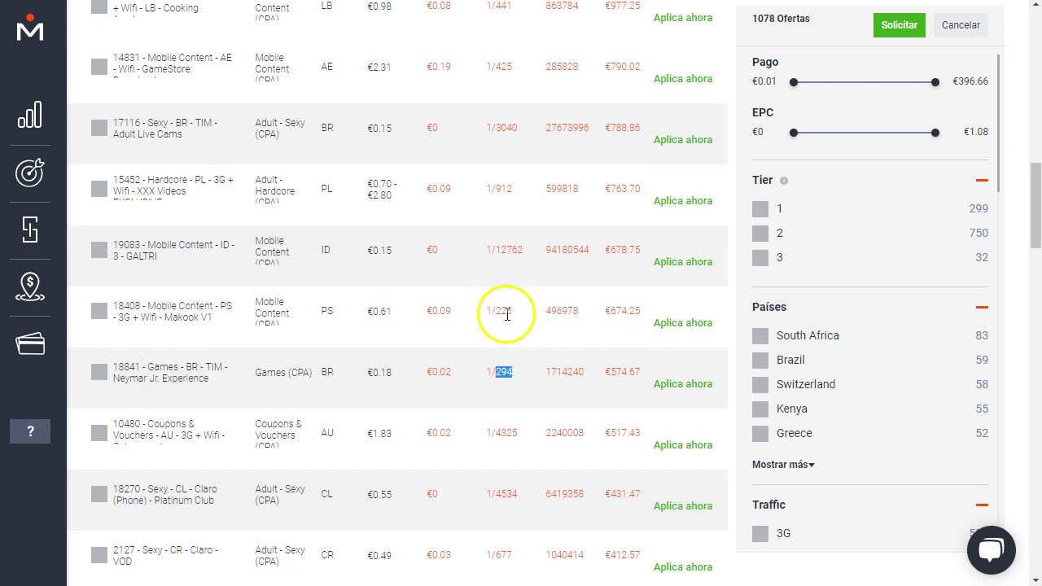
Examine the payout, full name and country of the Mobile Content offer 18408.
triple_click(368, 316)
left_click(367, 315)
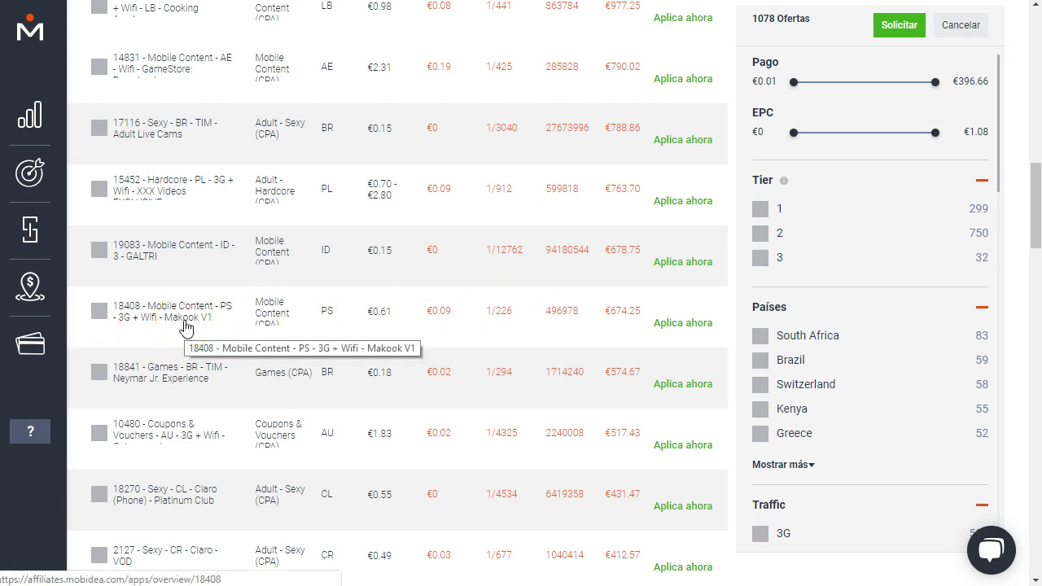
left_click(244, 319)
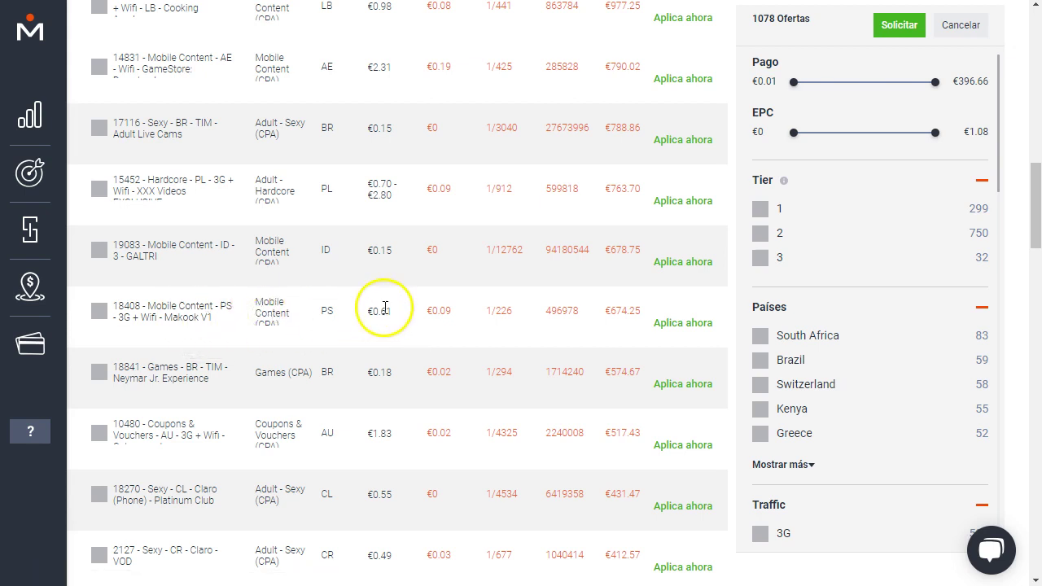
left_click(323, 309)
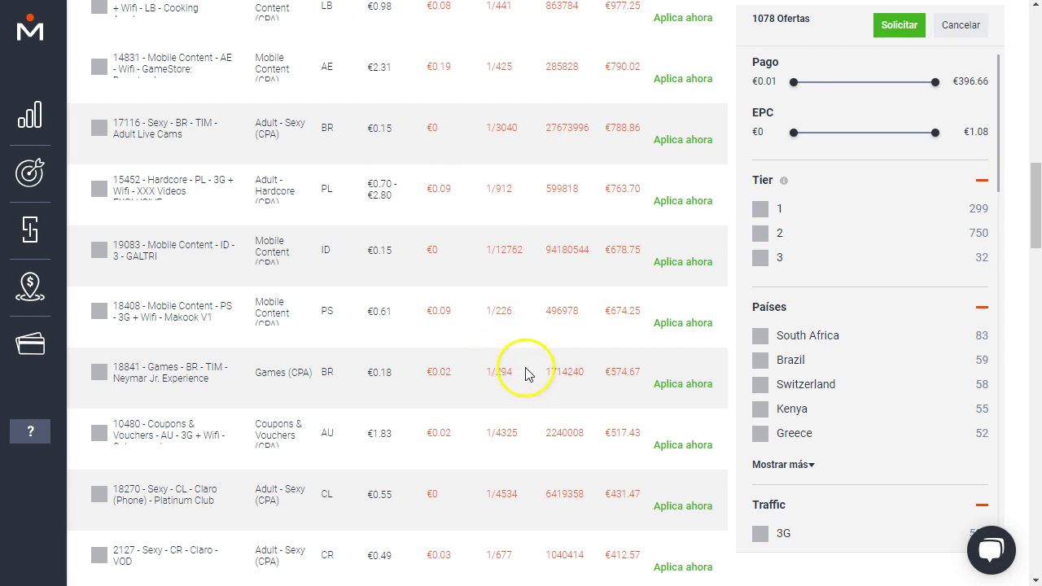
Compare the conversion rate of the Brazilian Games offer 18841 with that of offer 18408.
scroll(523, 375, "down", 2)
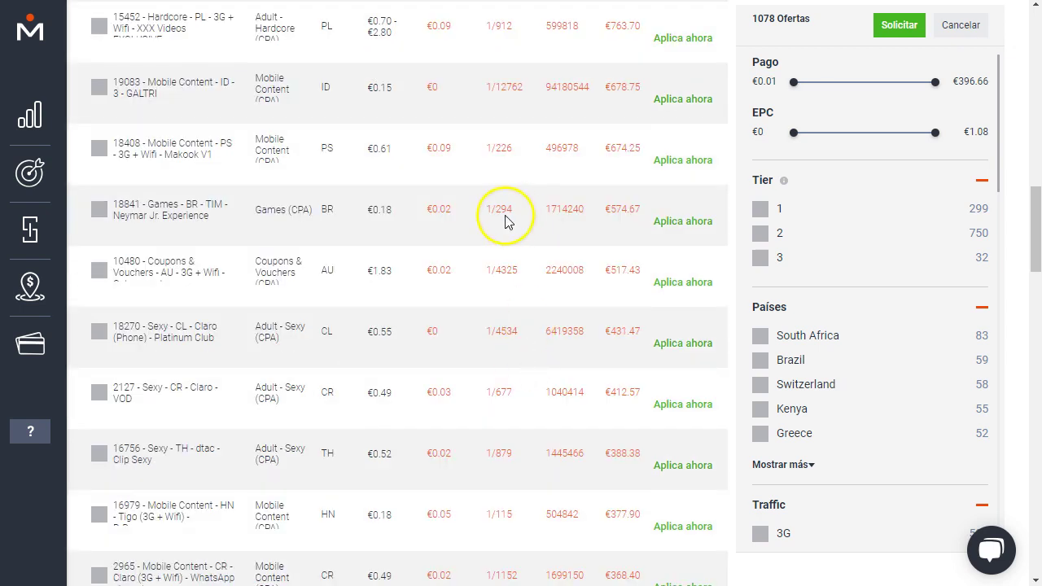
left_click_drag(496, 213, 514, 218)
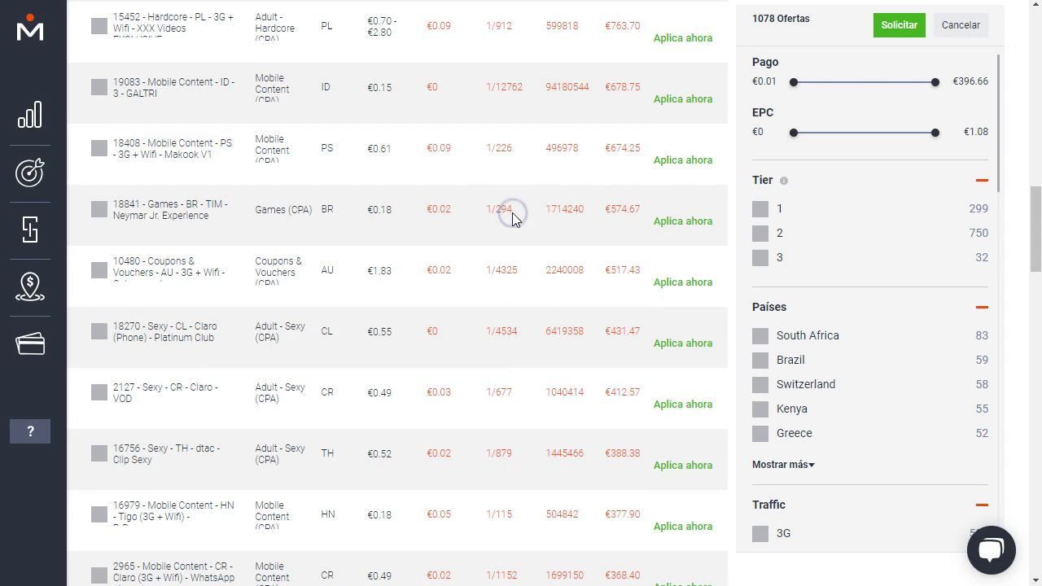
left_click(502, 144)
left_click(528, 281)
Find the Honduran Tigo offer 16979 further down the list and examine its conversion rate, country and payout.
scroll(400, 308, "down", 1)
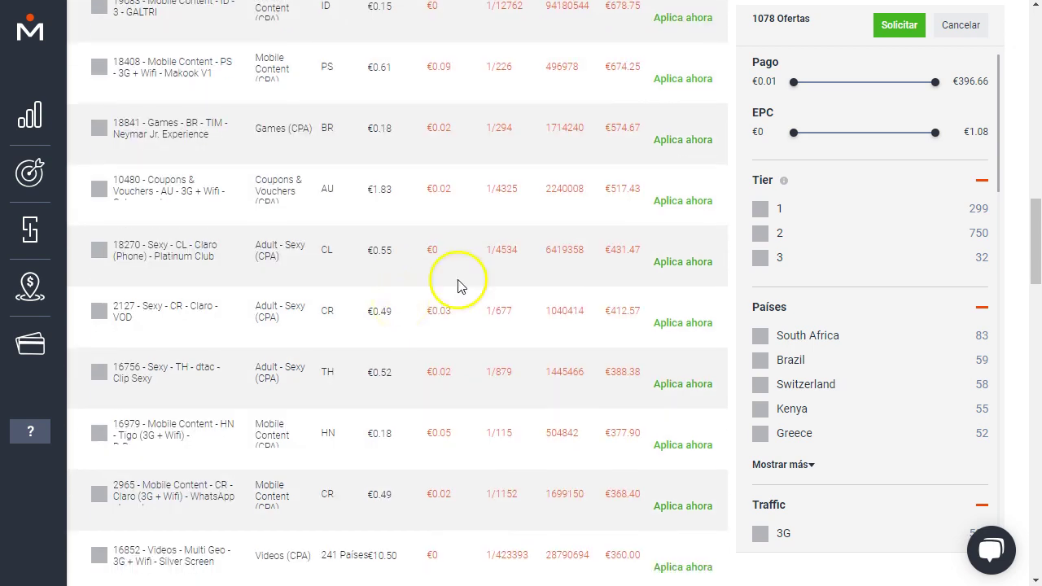
scroll(497, 313, "down", 3)
left_click(501, 269)
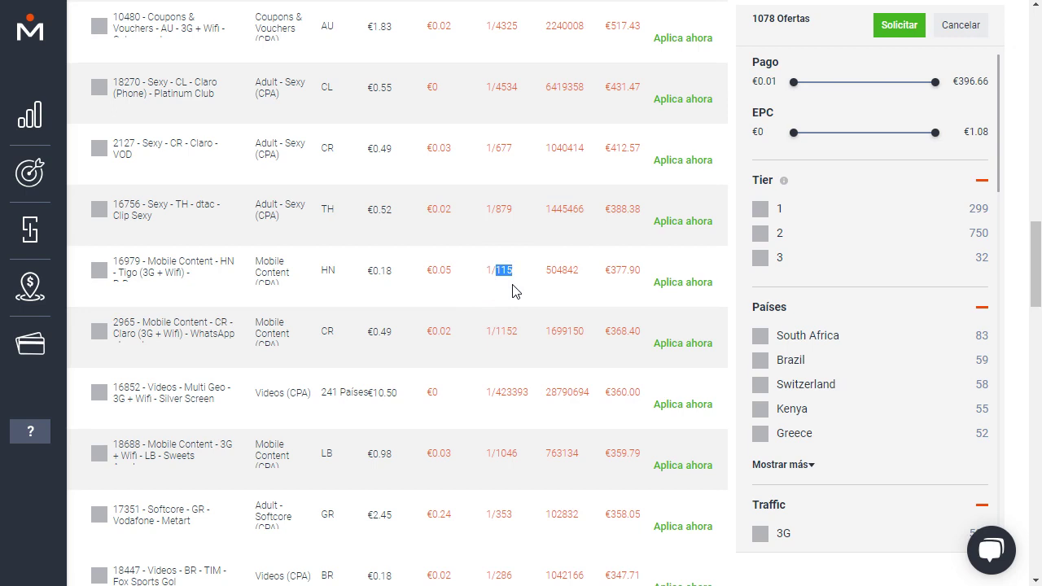
left_click(328, 270)
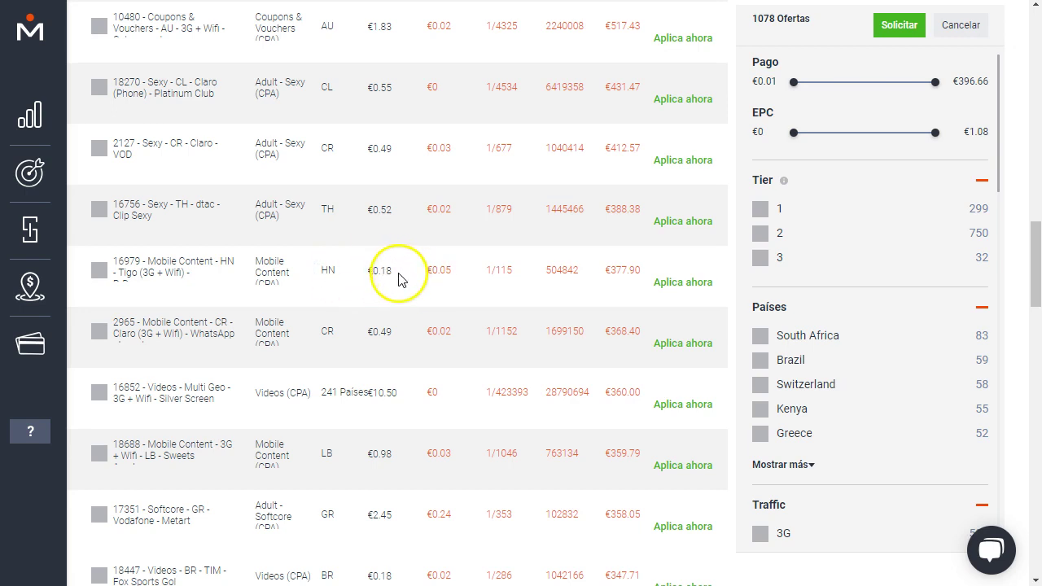
double_click(502, 269)
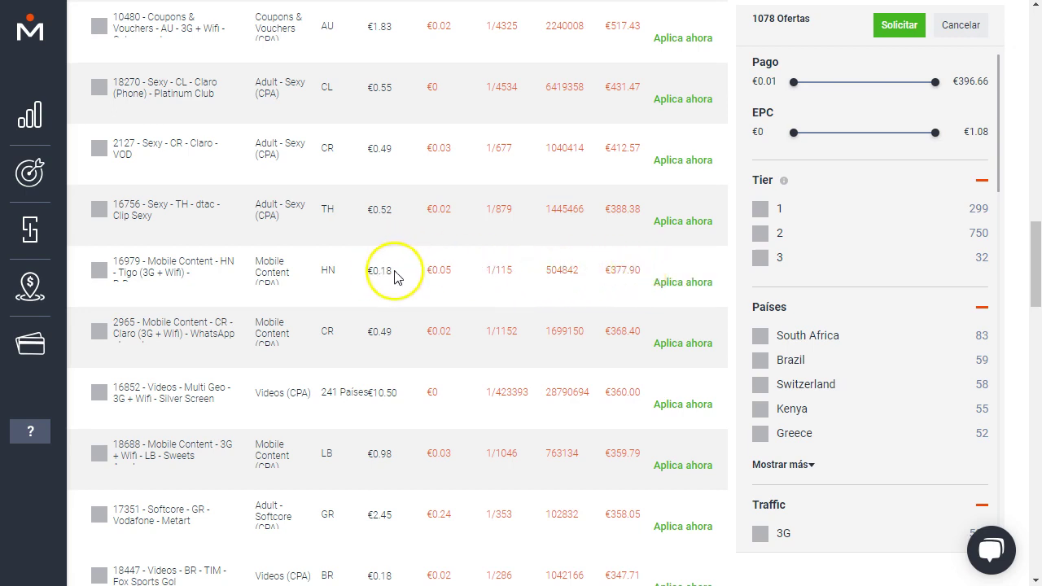
left_click(523, 282)
Switch to Wingoads, search the Top Performing CPM table for "hond" and examine Honduras's daily impressions.
left_click(268, 272)
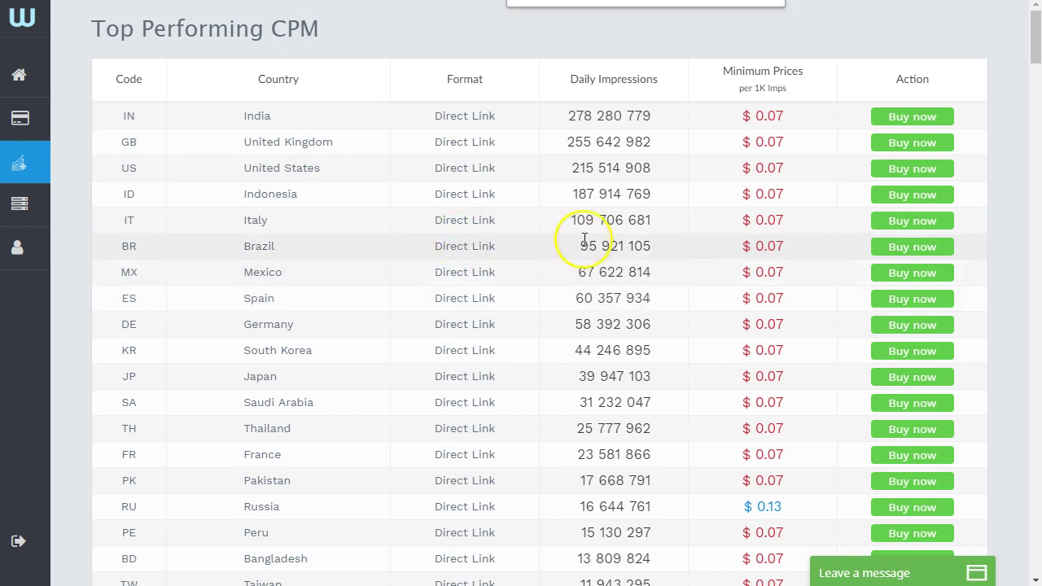
type("hond")
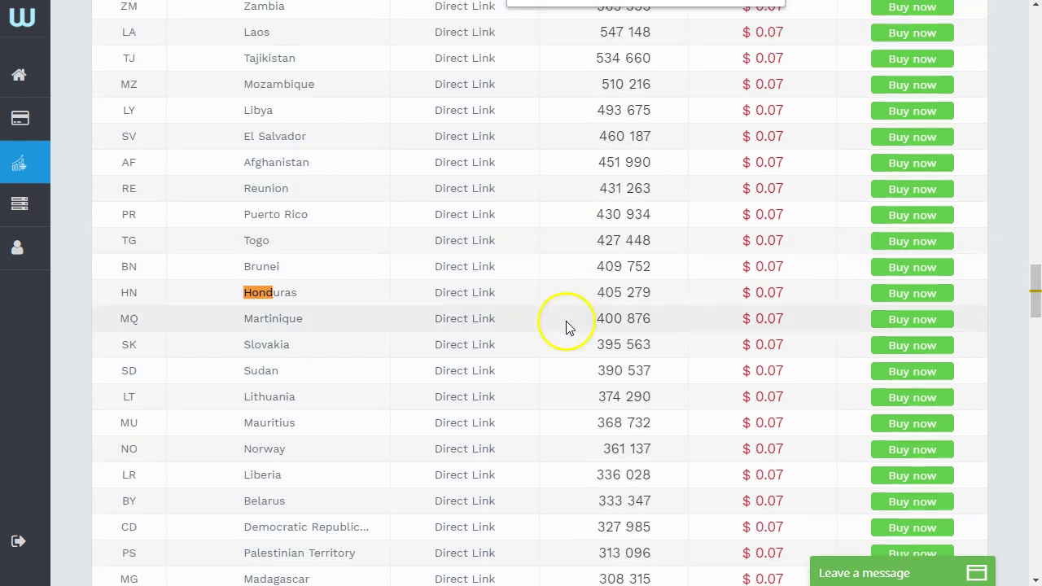
key("Escape")
left_click(610, 291)
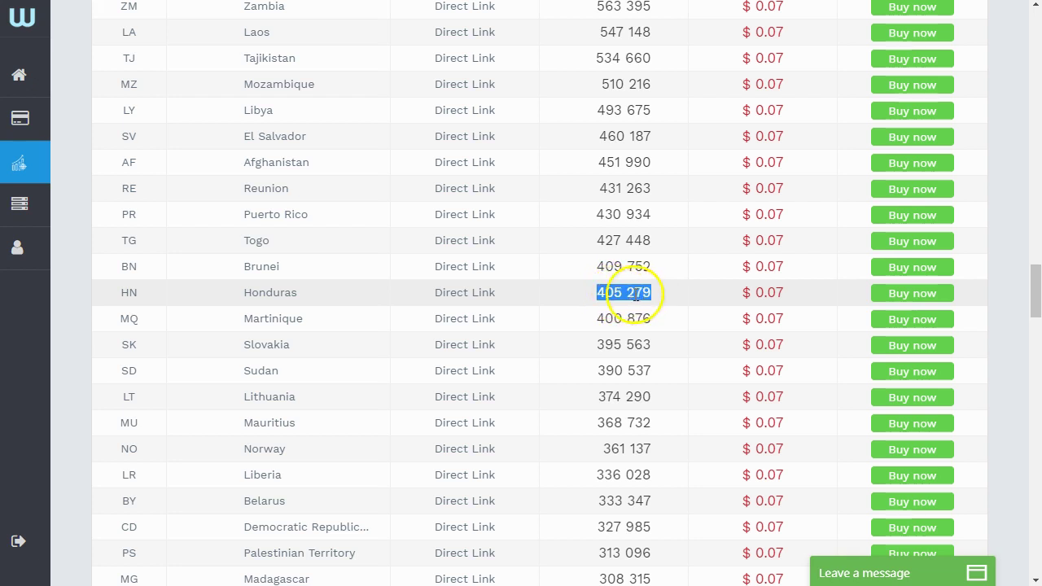
left_click(637, 295)
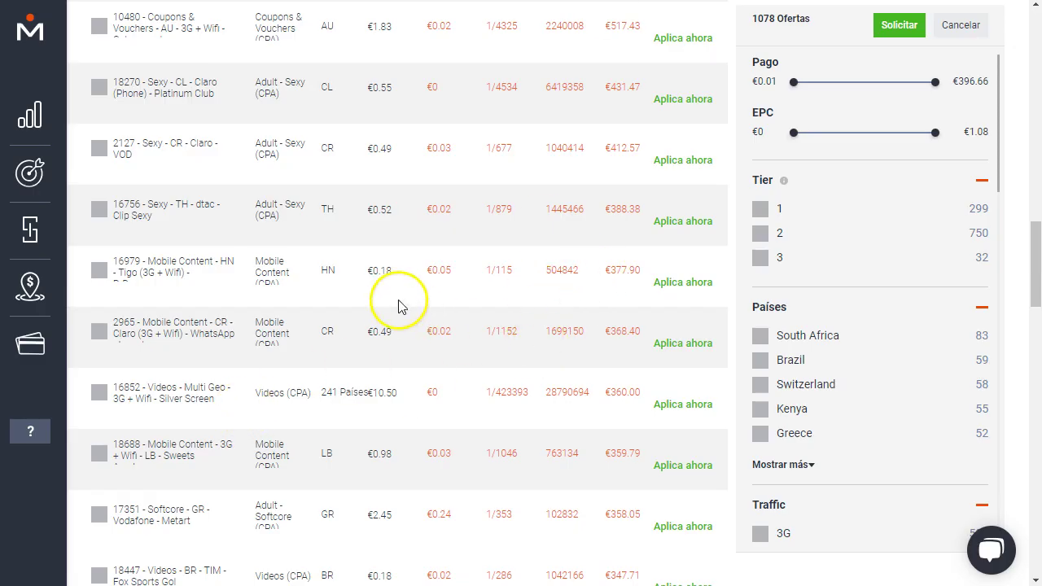
Return to the Mobidea offer list, open the details of offer 16979 and examine its payout and country.
left_click(99, 270)
left_click(157, 272)
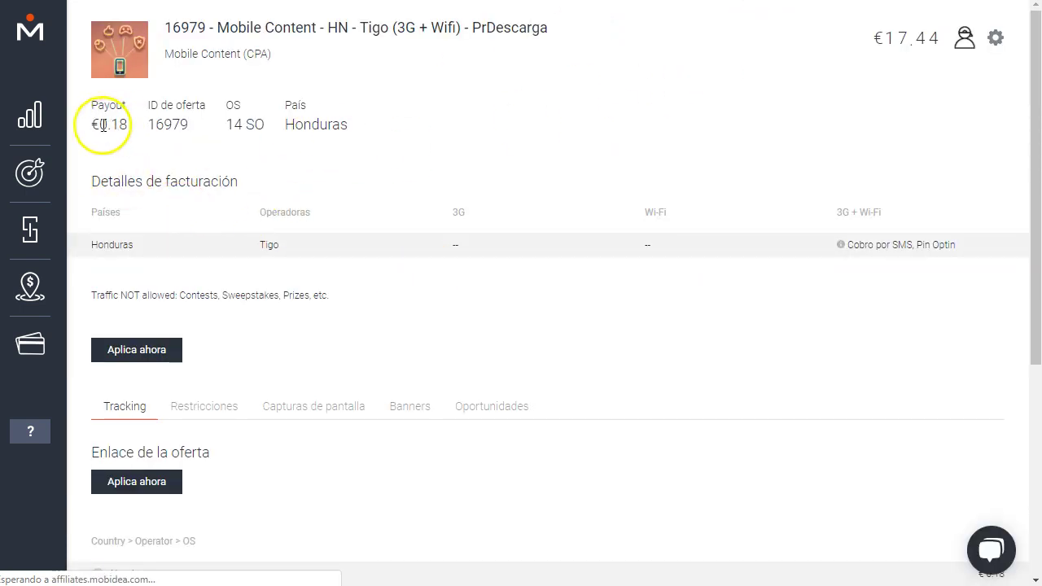
mouse_move(269, 137)
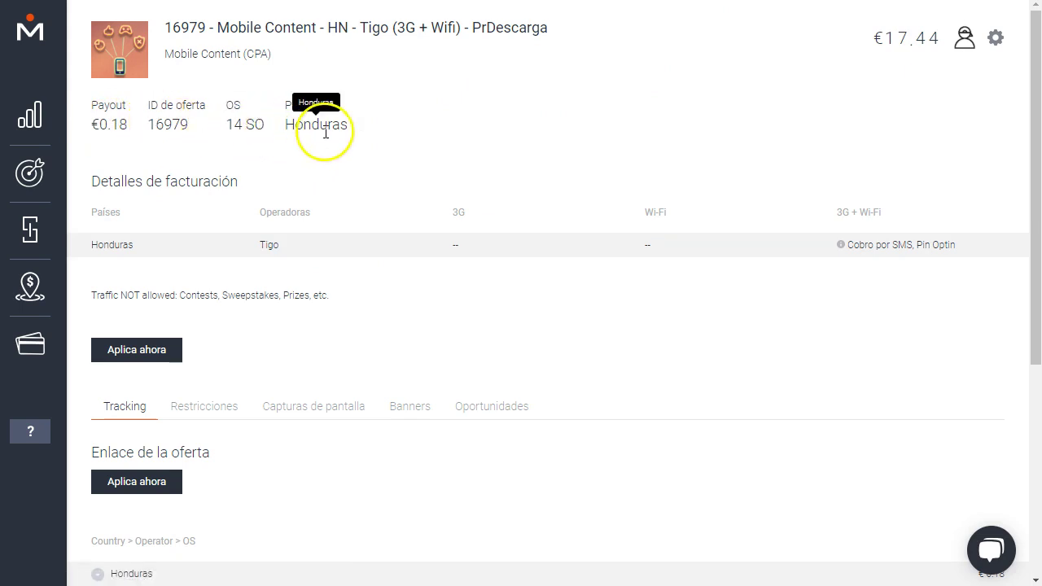
Examine the note on traffic types that are not allowed for offer 16979.
scroll(284, 320, "down", 1)
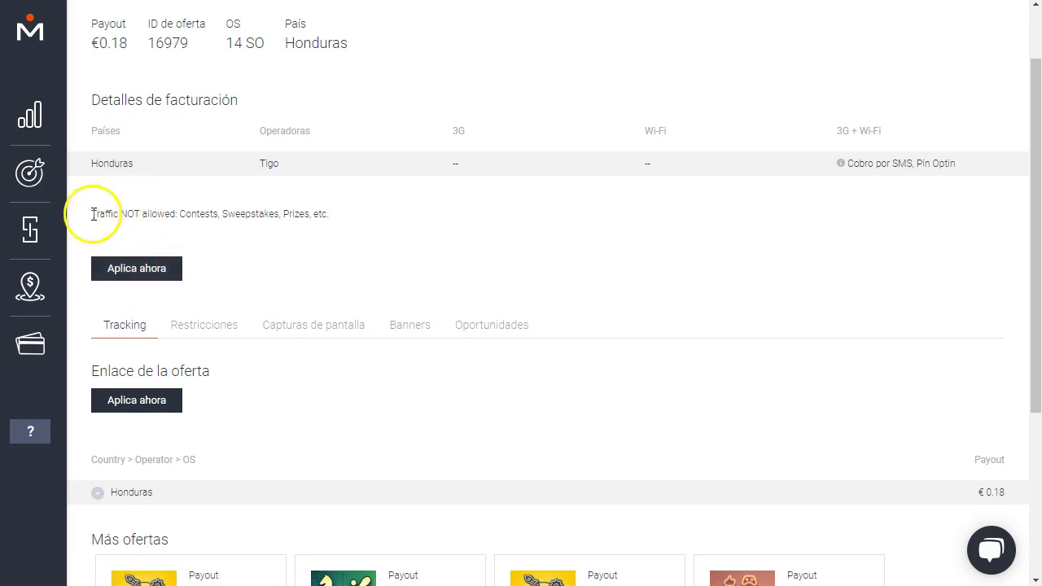
left_click_drag(92, 215, 178, 225)
left_click(200, 213)
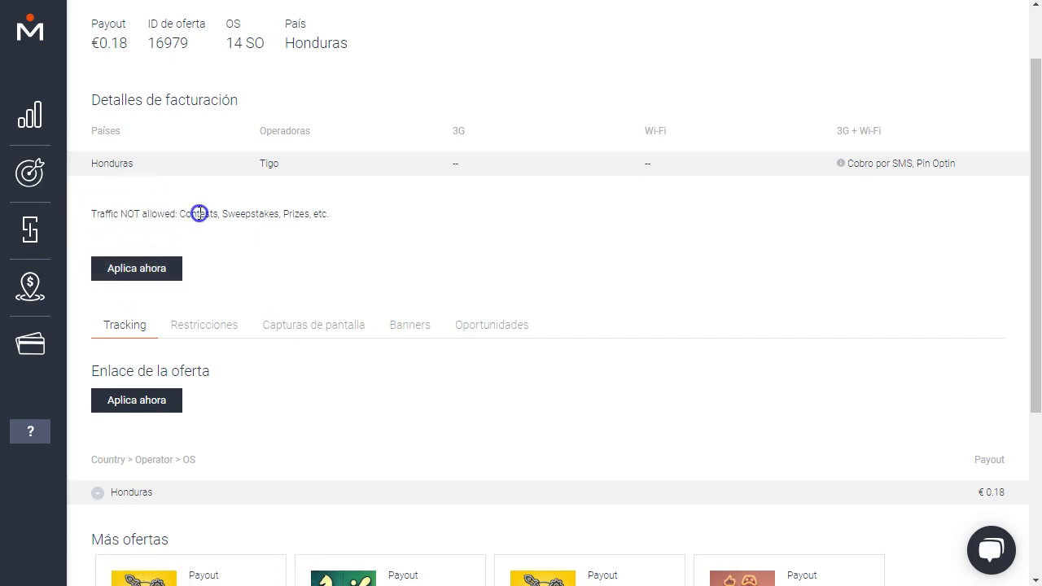
double_click(249, 214)
double_click(294, 213)
left_click_drag(340, 220, 185, 213)
left_click(244, 214)
Show the Restricciones of offer 16979 and review its allowed and prohibited traffic sources.
scroll(242, 242, "down", 2)
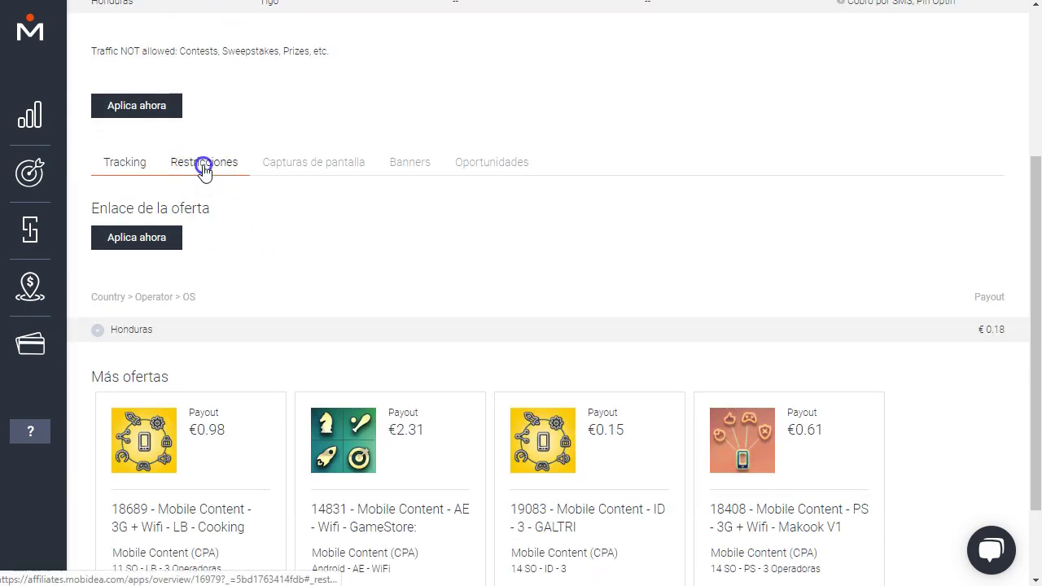
left_click(204, 165)
scroll(212, 260, "down", 1)
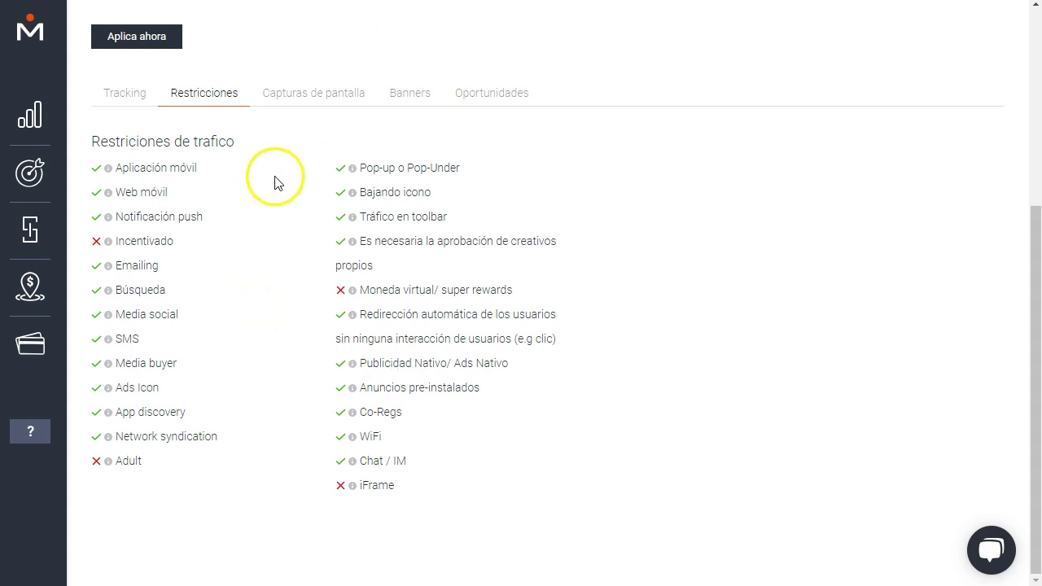
View the landing page screenshot of offer 16979 and browse its available banners.
left_click(327, 95)
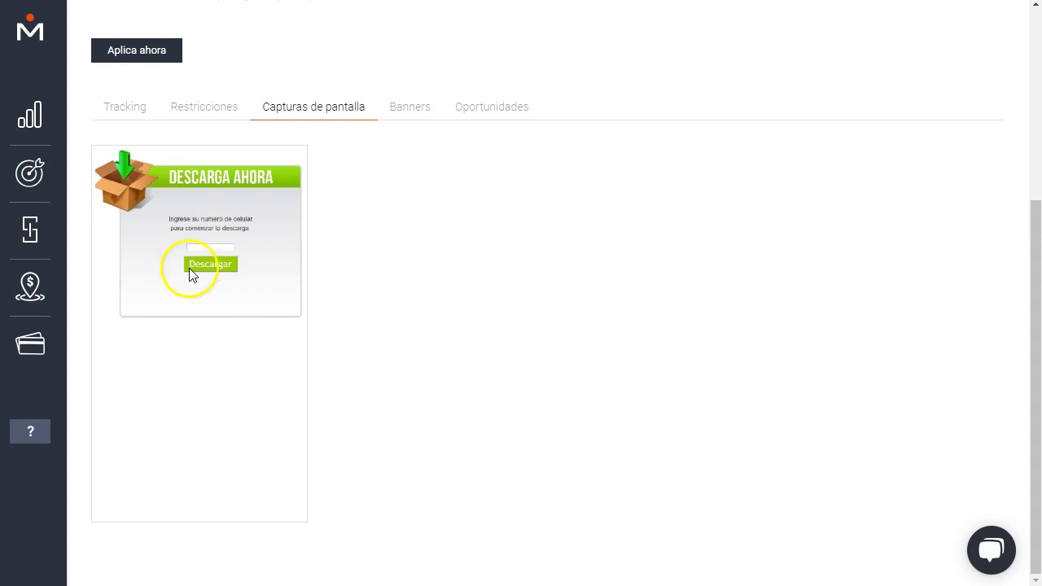
left_click(412, 109)
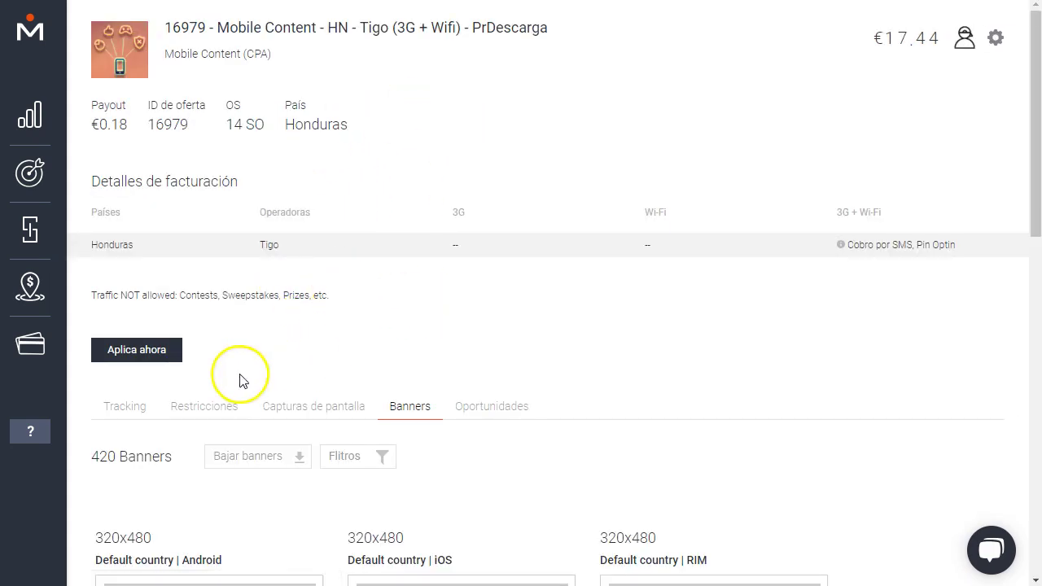
scroll(241, 372, "down", 2)
scroll(242, 375, "down", 10)
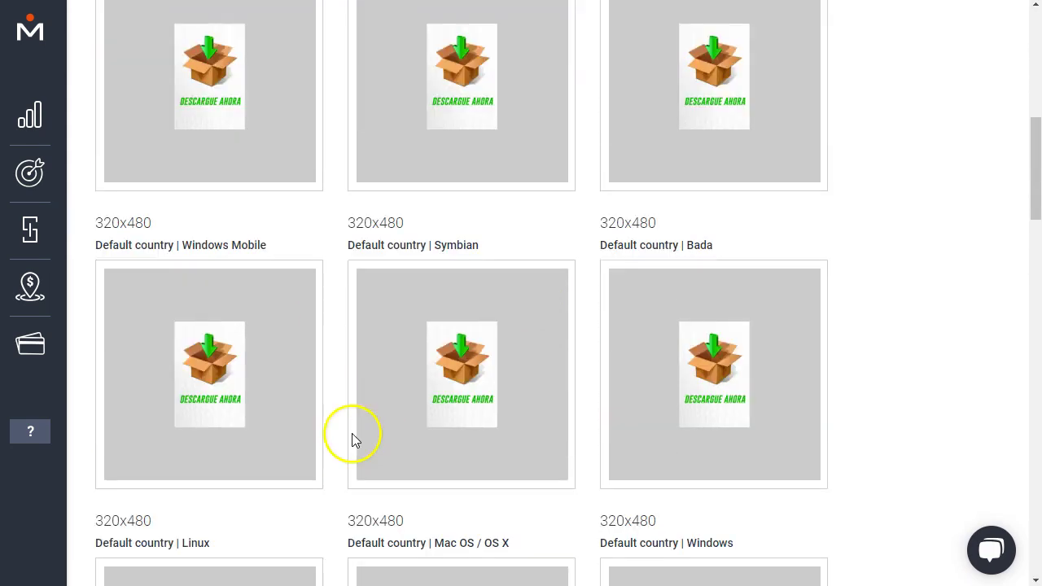
scroll(292, 464, "up", 13)
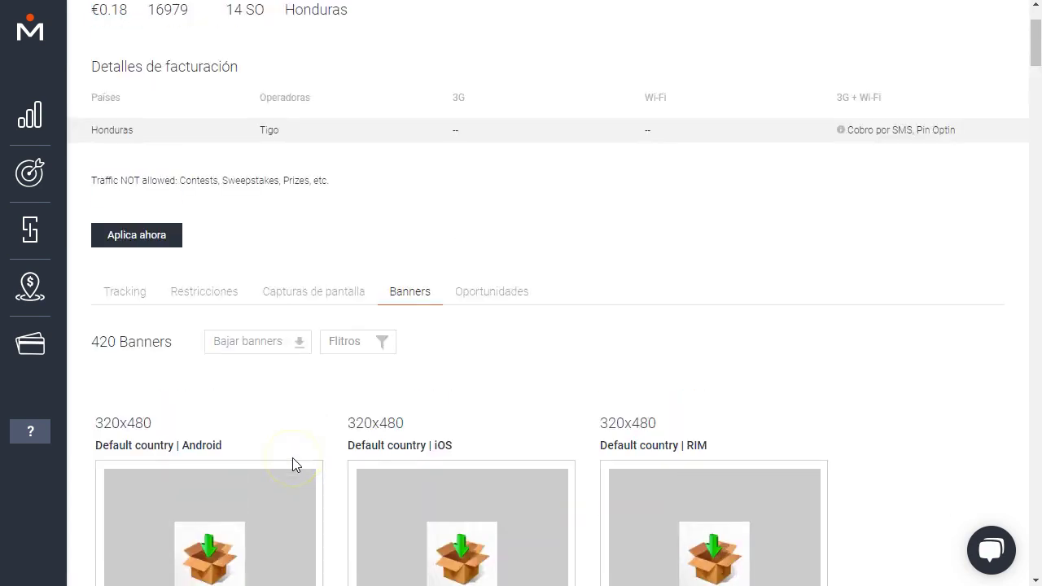
scroll(294, 466, "down", 2)
Show the Oportunidades of offer 16979 and examine its performance by operator and operating system.
left_click(508, 244)
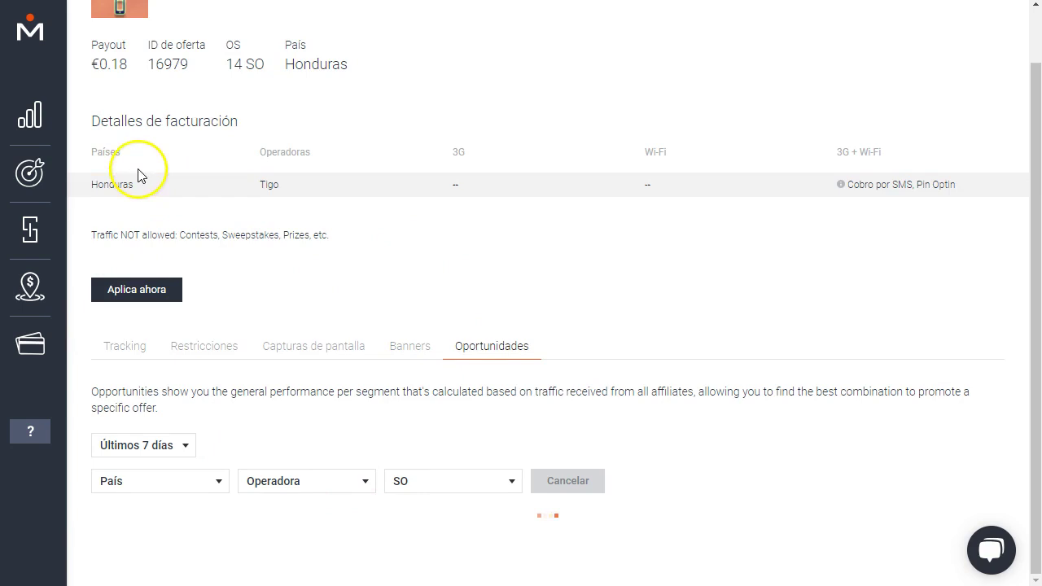
scroll(334, 167, "down", 1)
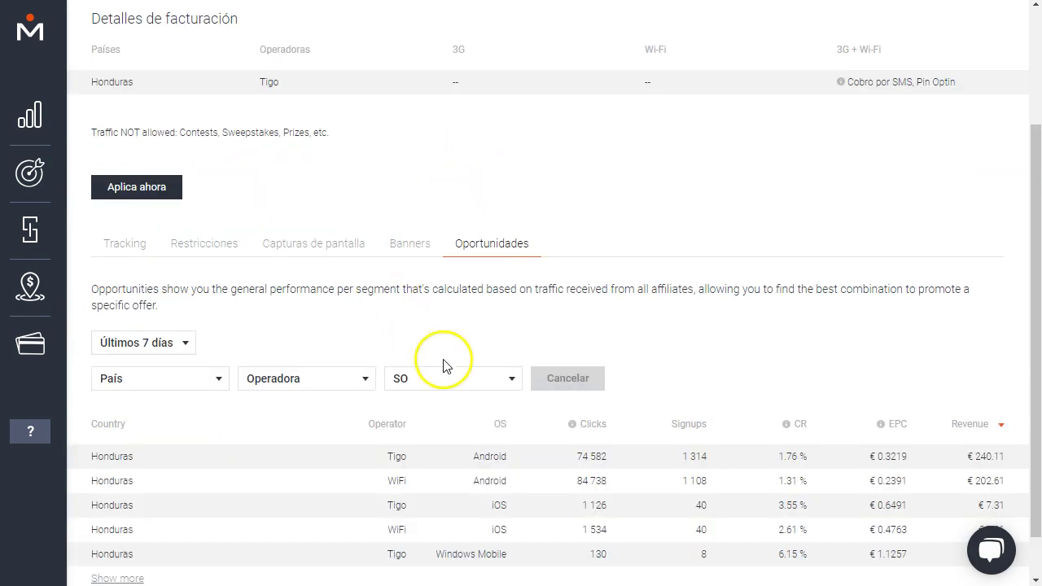
scroll(261, 396, "down", 1)
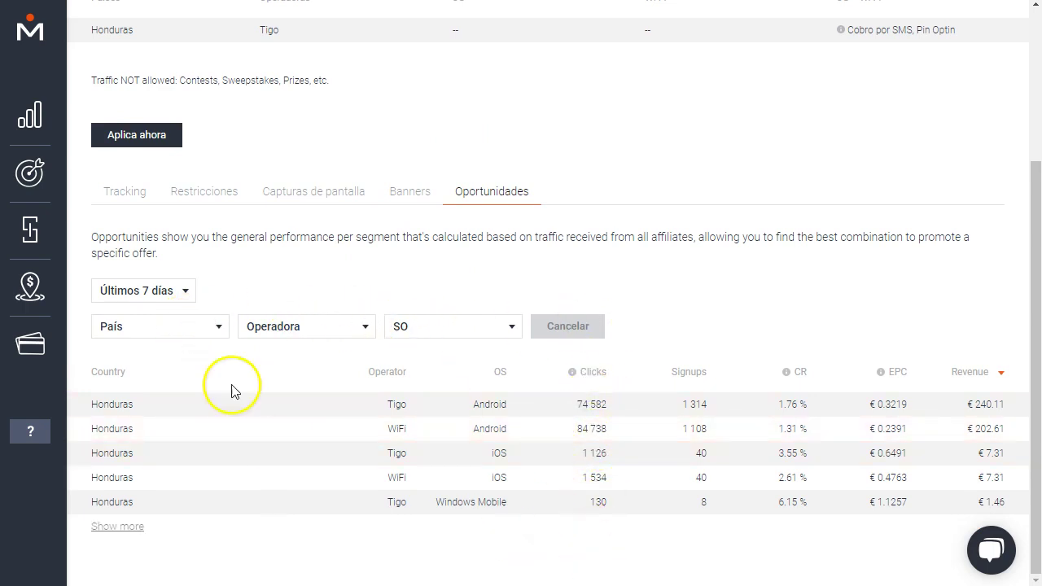
scroll(337, 254, "up", 3)
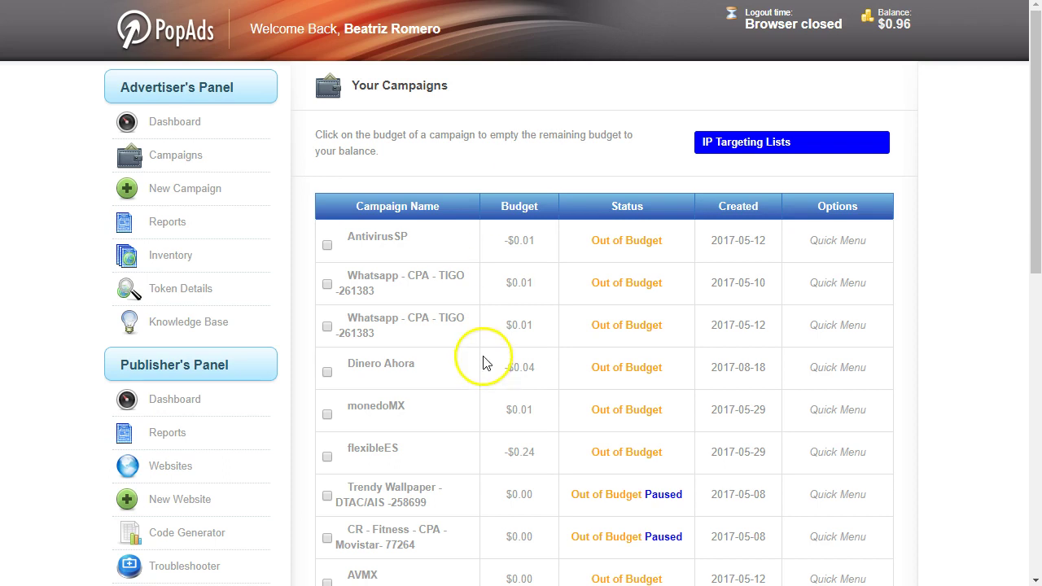
Switch to PopAds, start a new campaign and choose Multiple URLs for its landing pages.
left_click(169, 199)
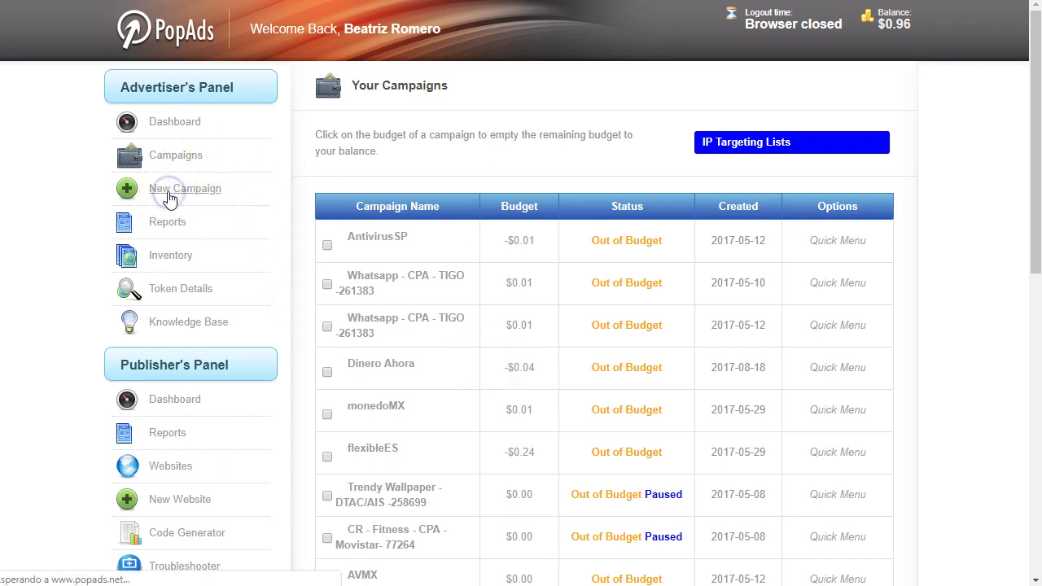
left_click(441, 189)
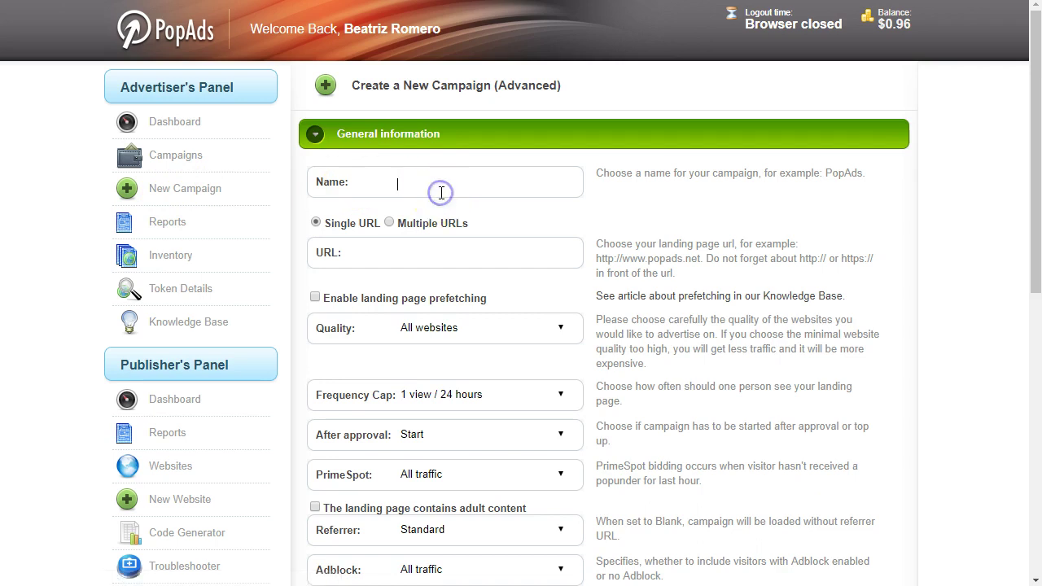
left_click(384, 222)
left_click(389, 233)
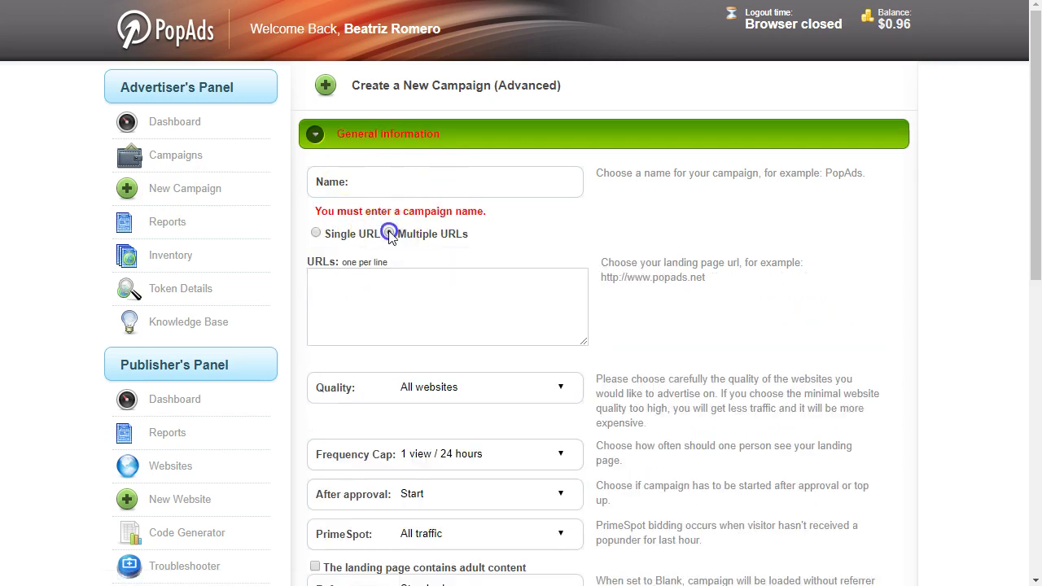
Choose Single URL for the landing page and set the campaign's Quality to Top 30% of websites (8+).
left_click(316, 232)
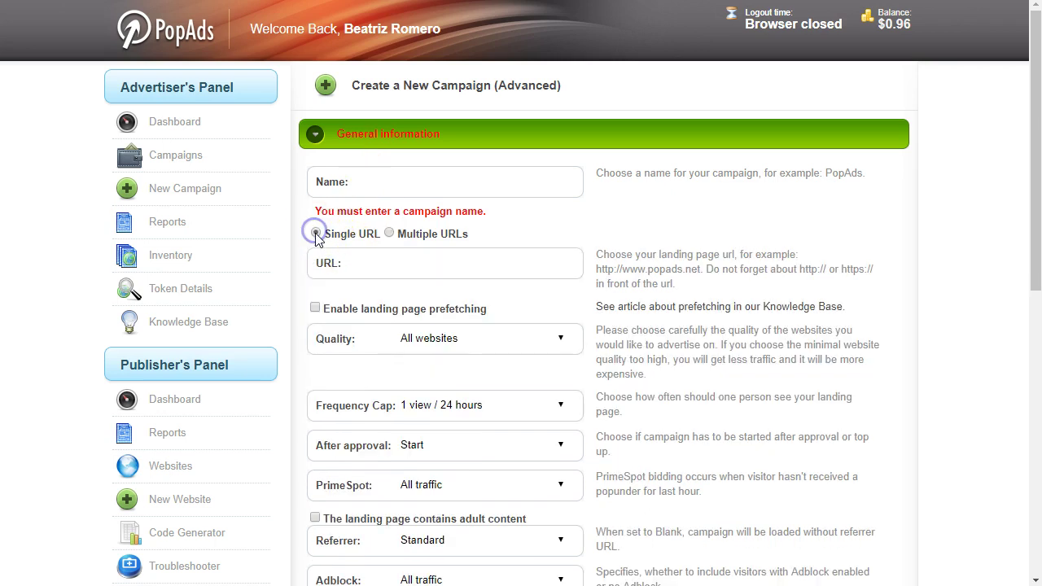
scroll(399, 298, "down", 1)
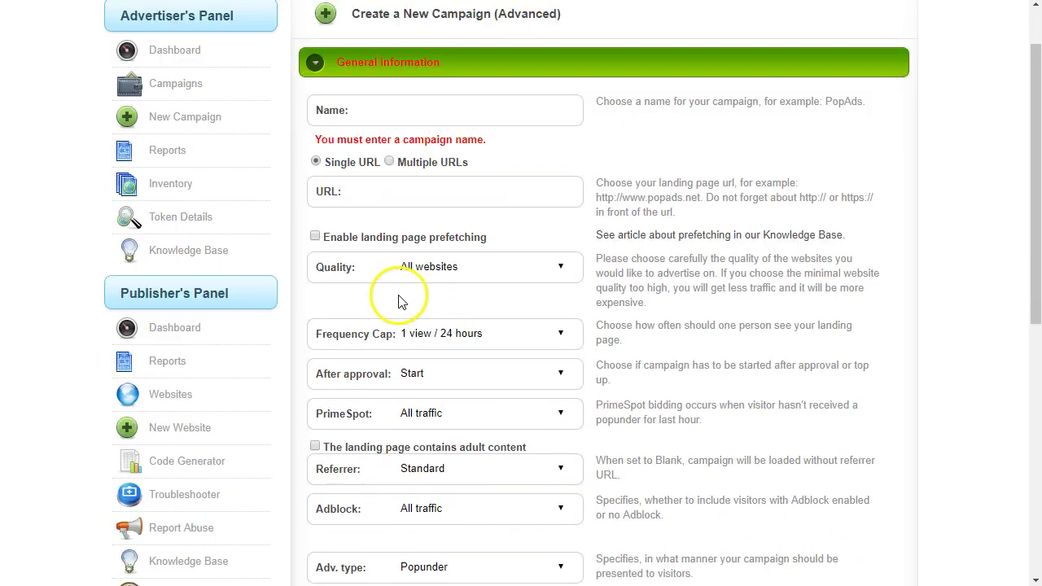
left_click(419, 260)
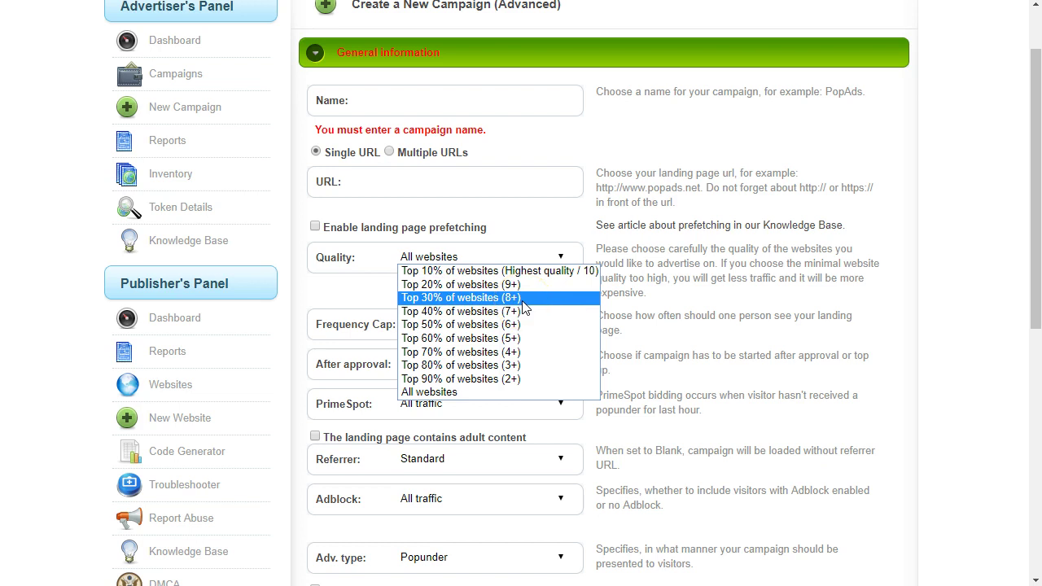
left_click(495, 297)
left_click_drag(487, 299, 515, 305)
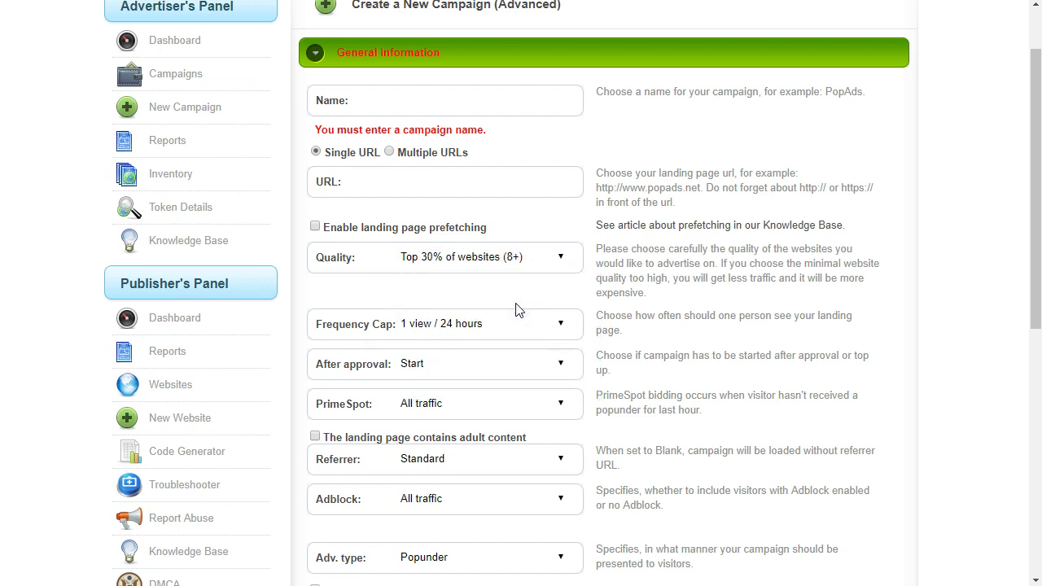
Set the campaign's Frequency Cap to 1 view / 12 hours.
scroll(515, 309, "down", 1)
left_click_drag(436, 262, 481, 252)
left_click(560, 242)
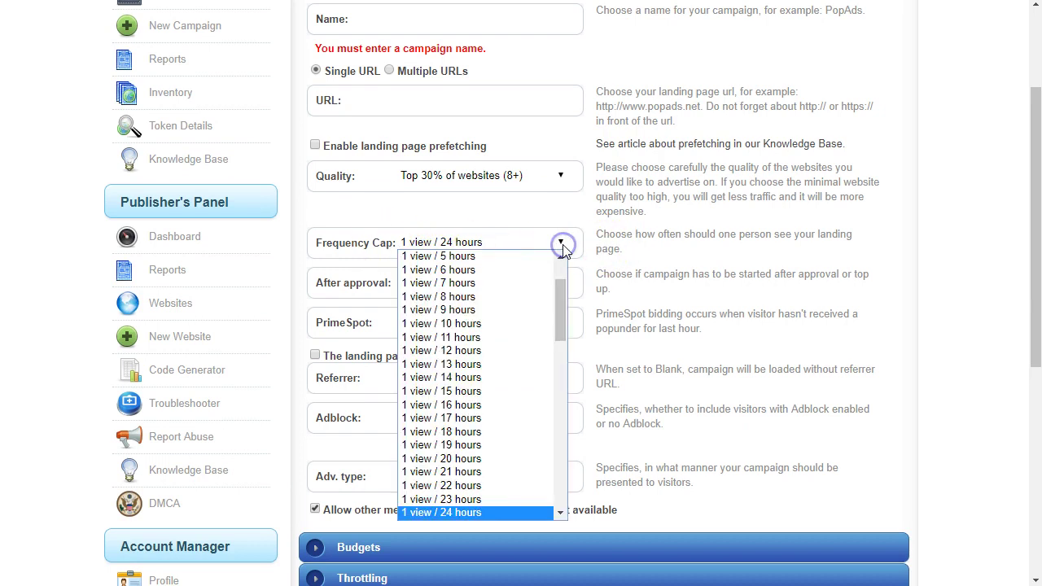
left_click(452, 350)
Set After approval to Pause and choose All traffic for PrimeSpot.
scroll(525, 245, "down", 1)
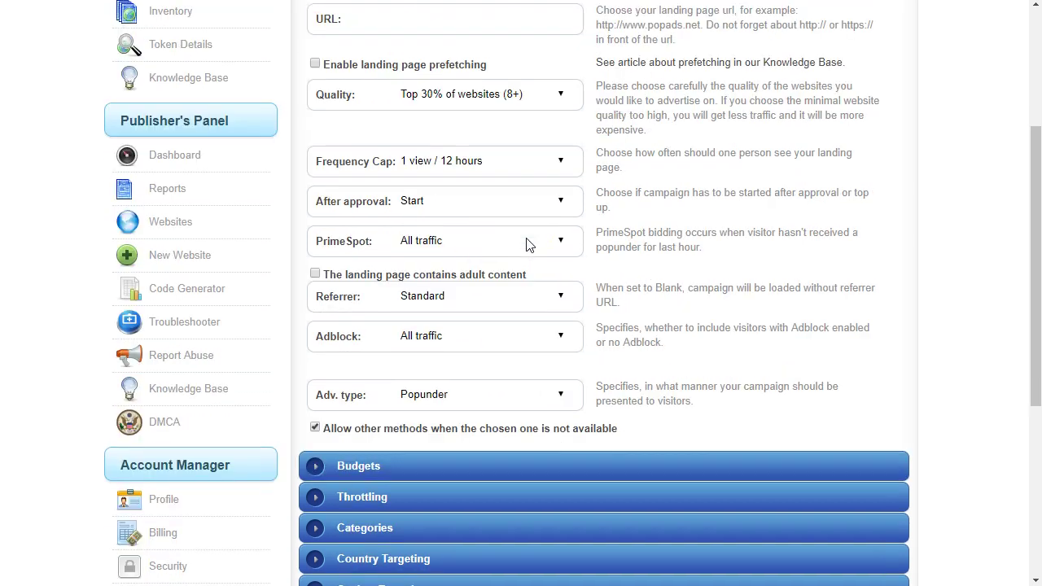
left_click(419, 199)
left_click(458, 231)
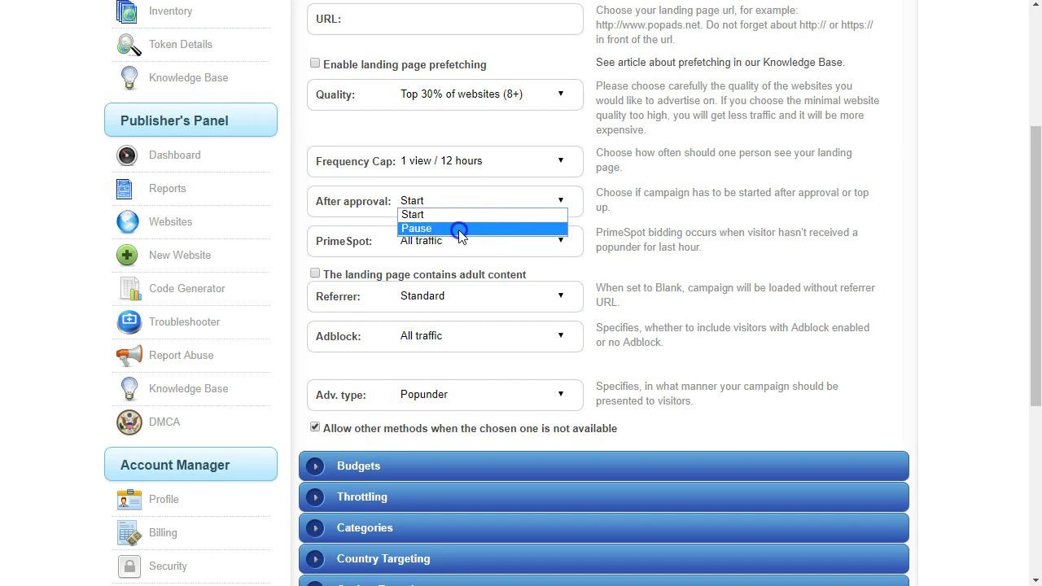
left_click(560, 244)
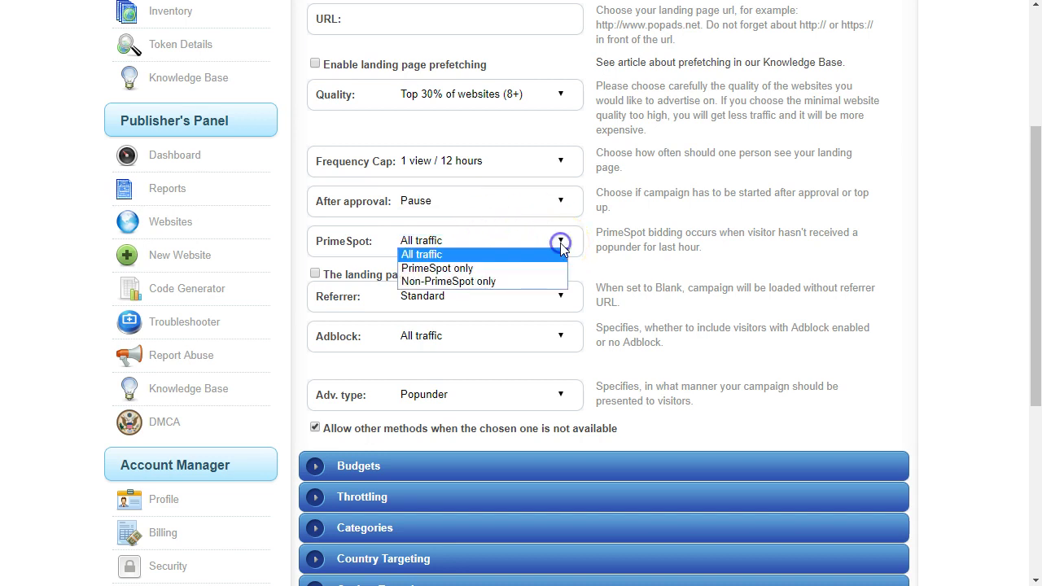
left_click(451, 259)
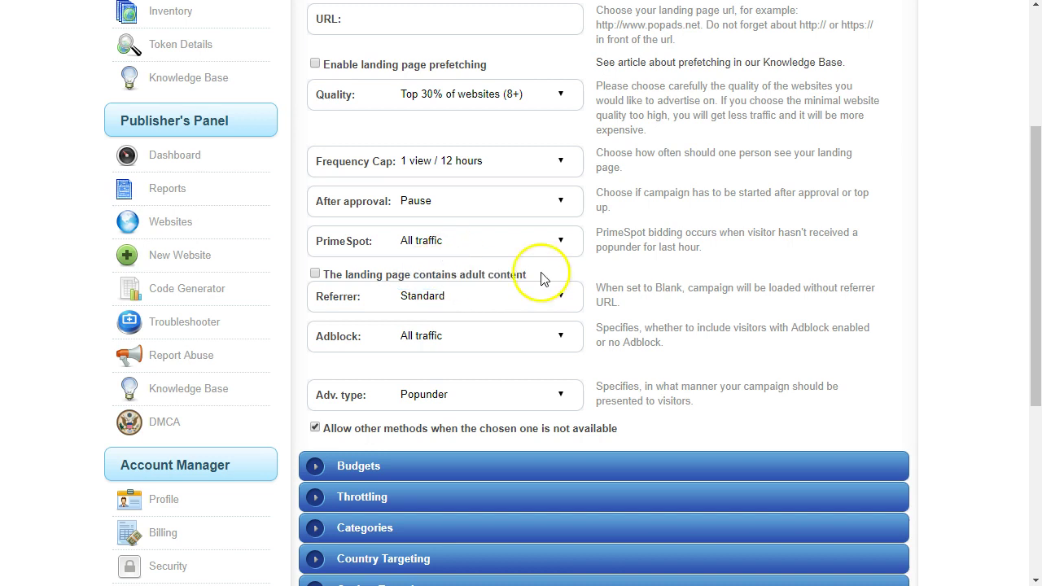
Set the Referrer to Blank and choose All traffic for Adblock.
scroll(513, 278, "down", 1)
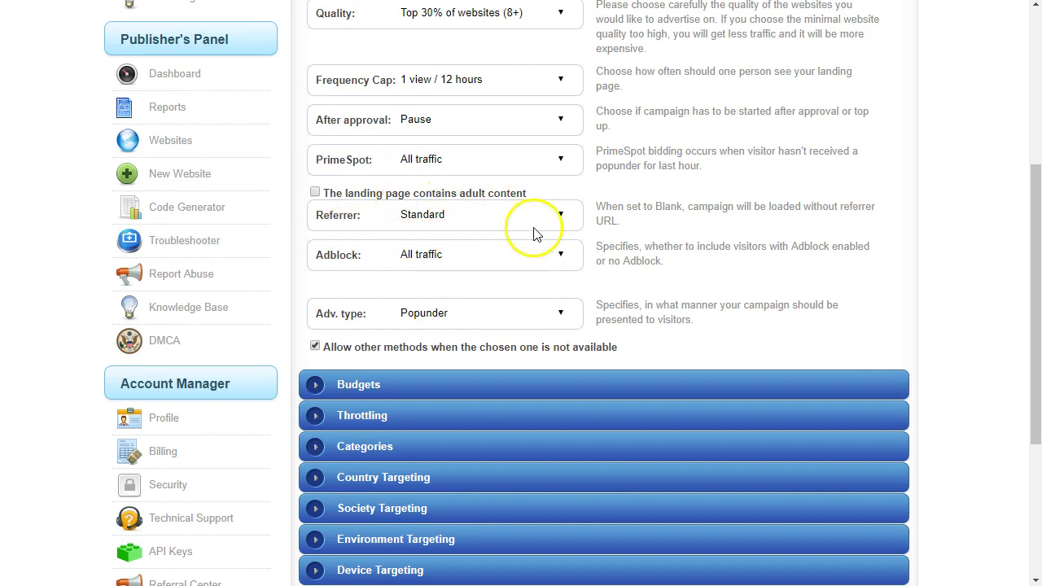
left_click(558, 215)
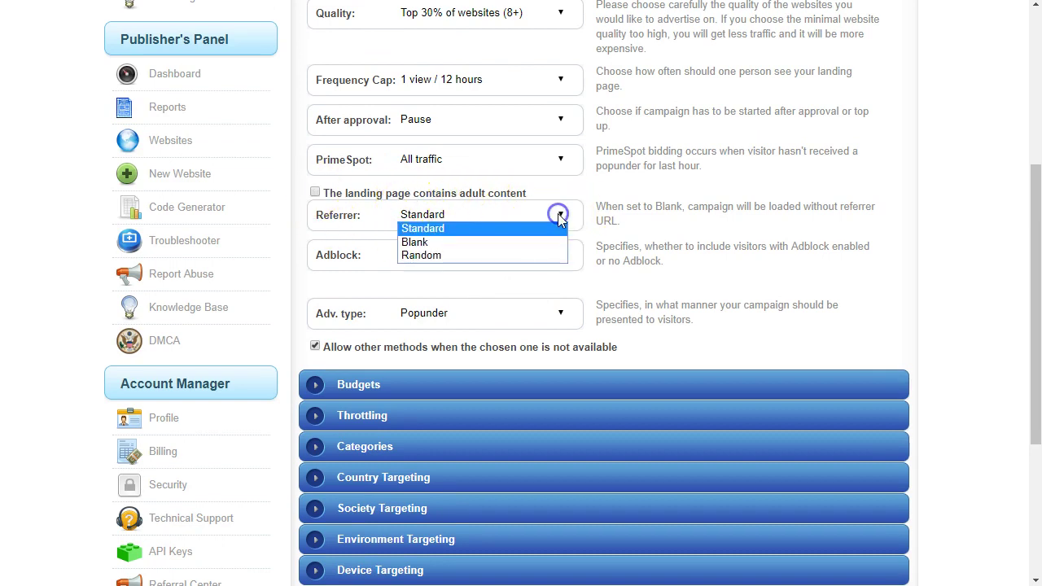
left_click(447, 228)
left_click(447, 216)
left_click(462, 243)
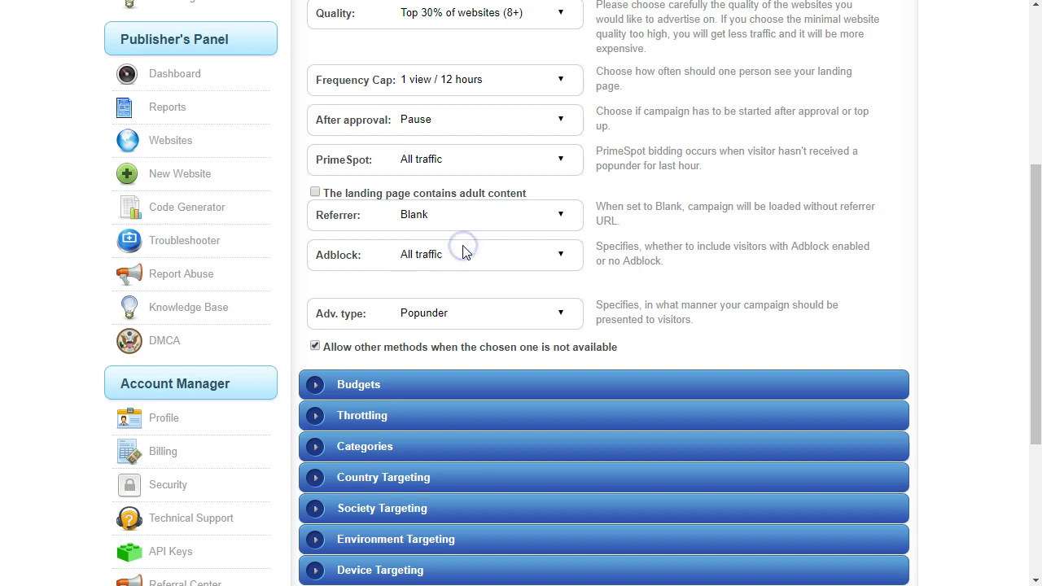
left_click(447, 258)
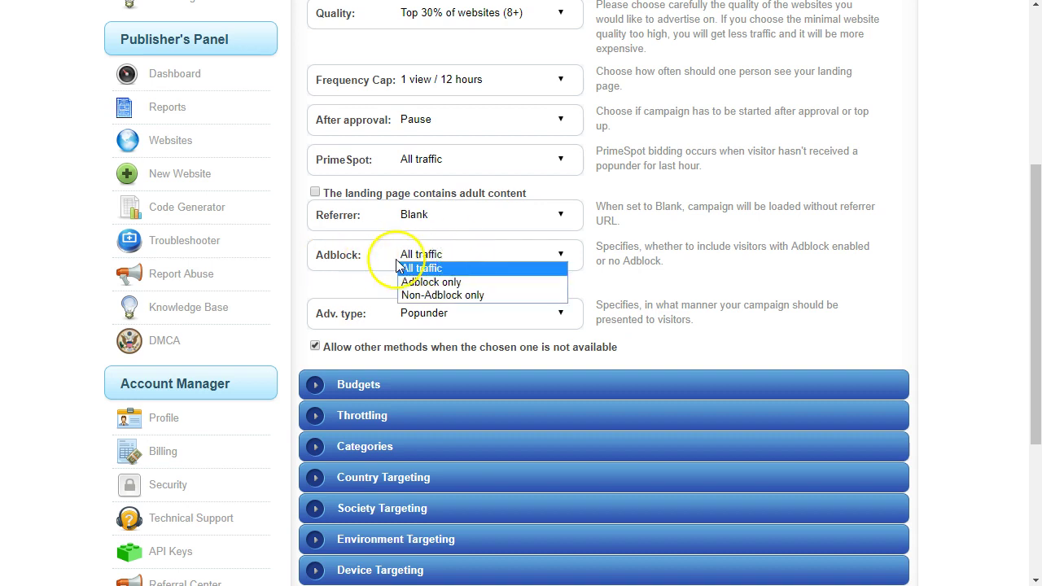
left_click(492, 268)
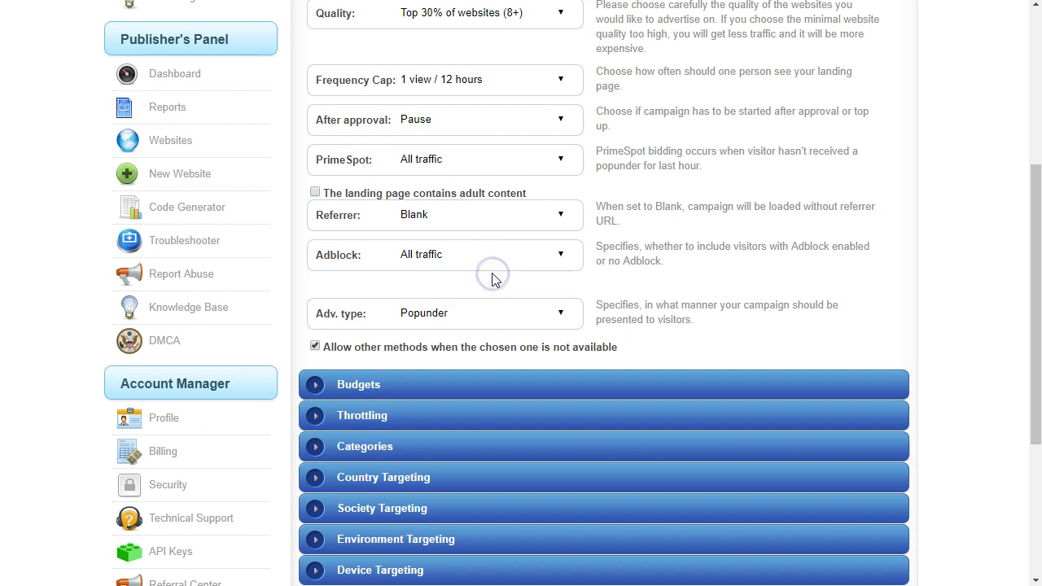
Review the available Adv. type options, comparing Popunder with Popup, Tabunder and Tabup.
scroll(504, 320, "down", 2)
left_click(559, 232)
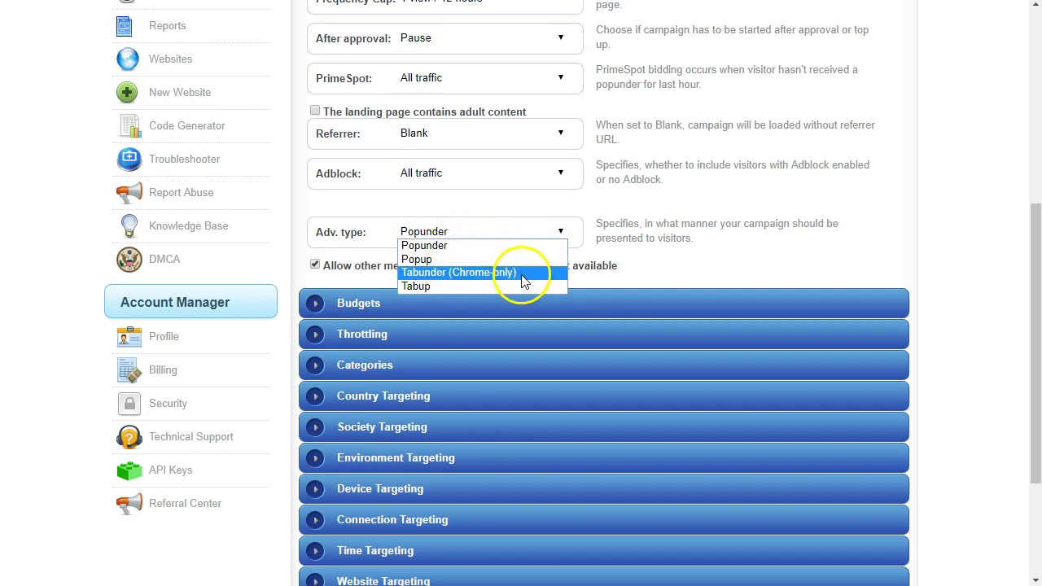
left_click(465, 248)
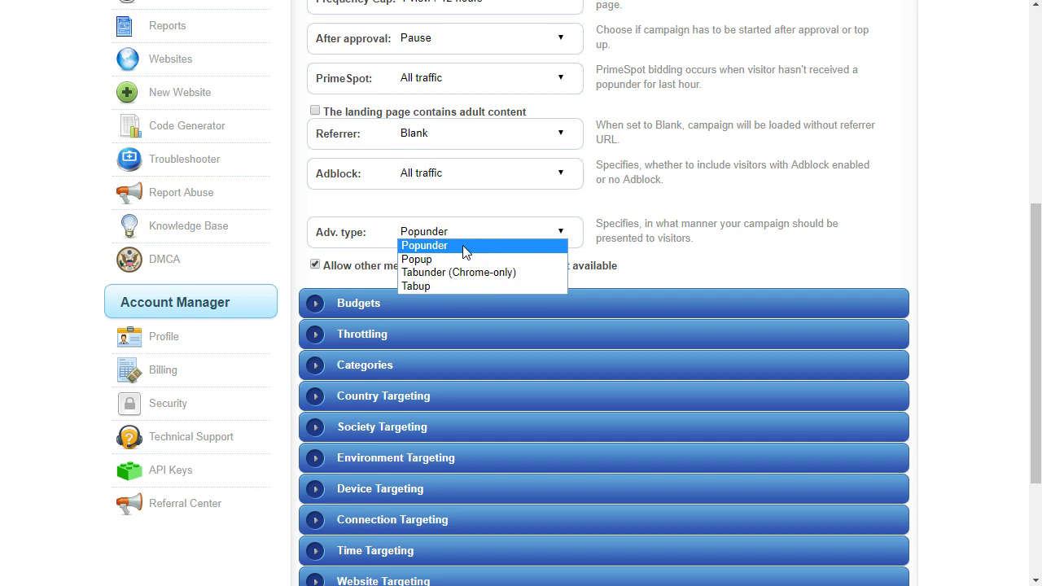
left_click(473, 262)
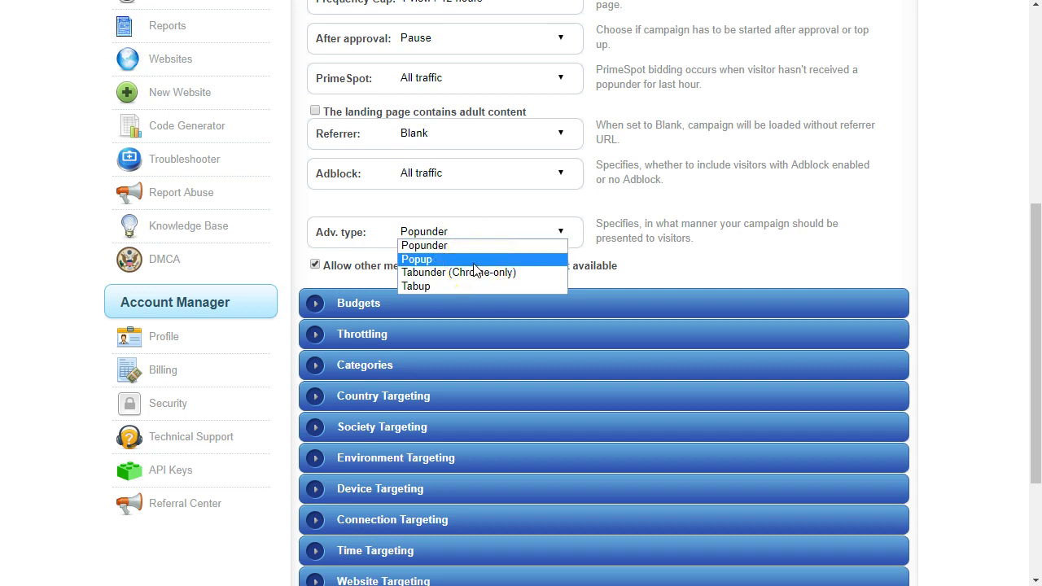
left_click(471, 248)
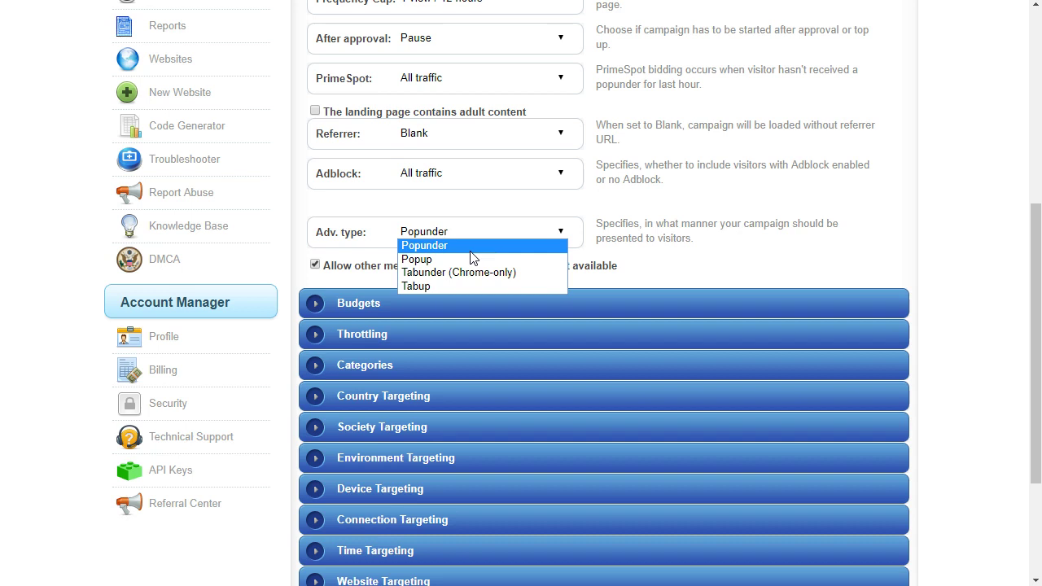
left_click(472, 260)
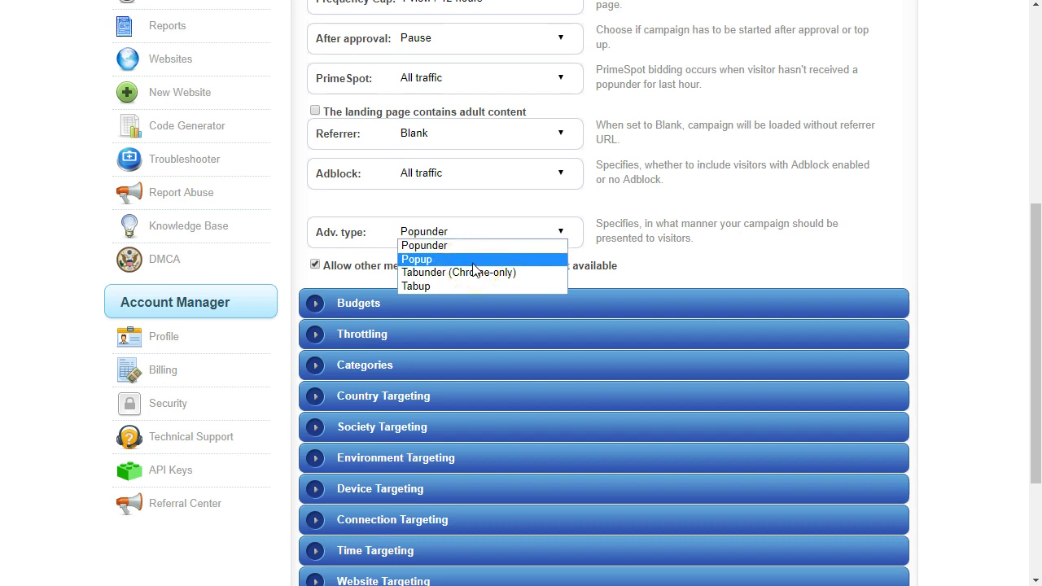
left_click(651, 267)
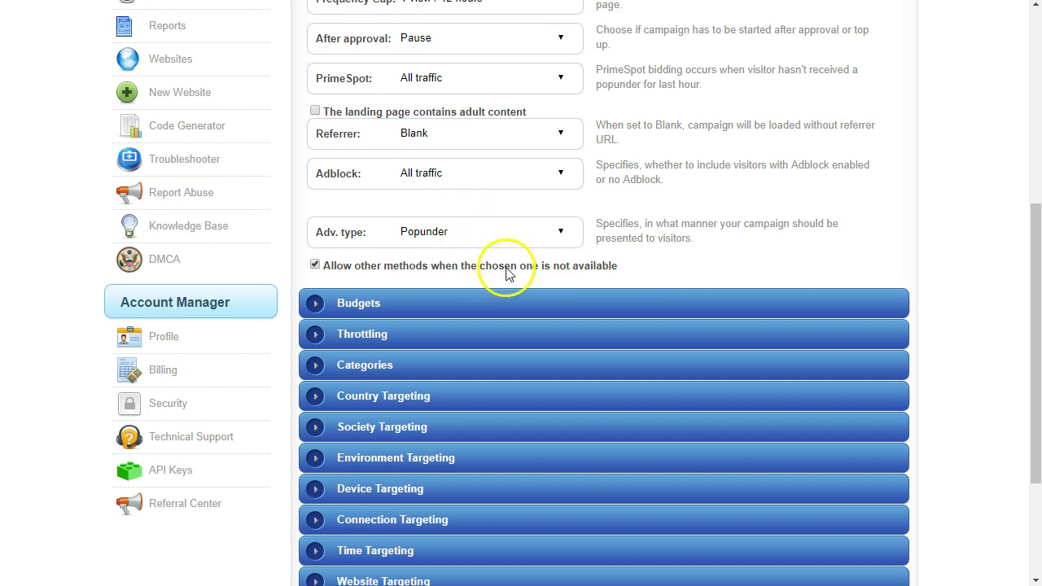
Open the Budgets section and review its Smart Bid method.
scroll(506, 267, "down", 1)
left_click(376, 231)
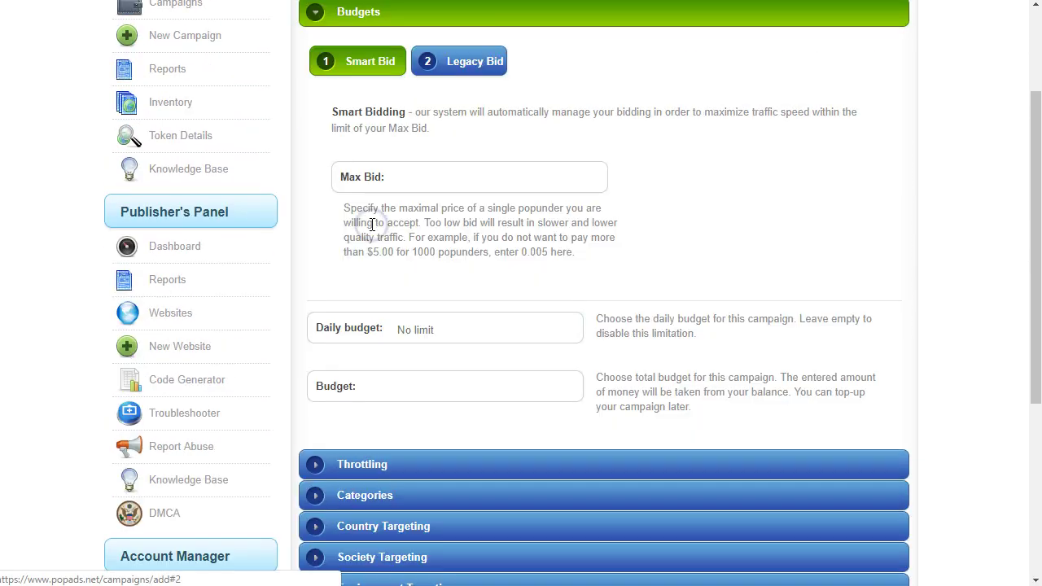
left_click(369, 144)
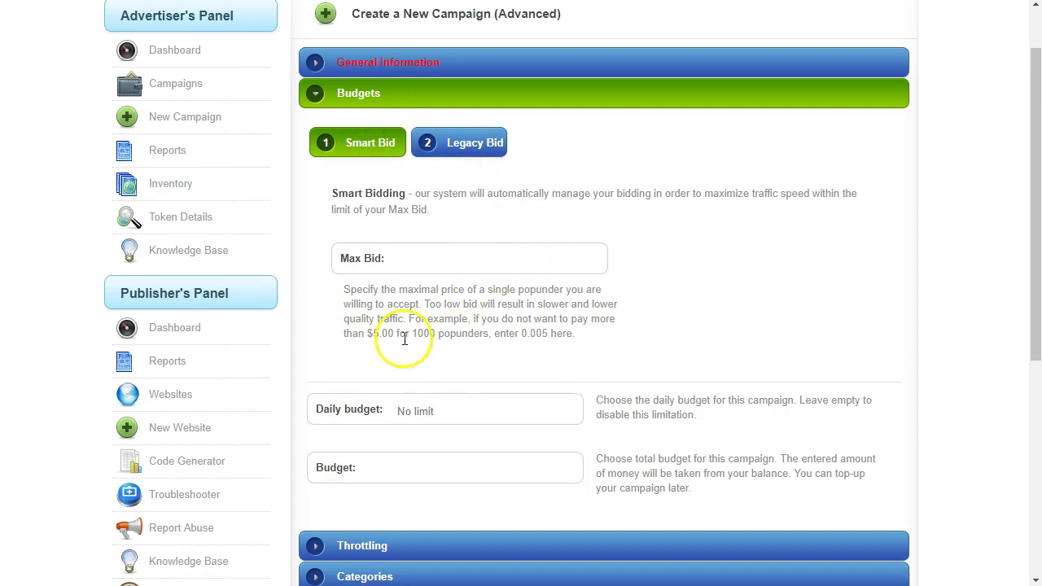
left_click(471, 144)
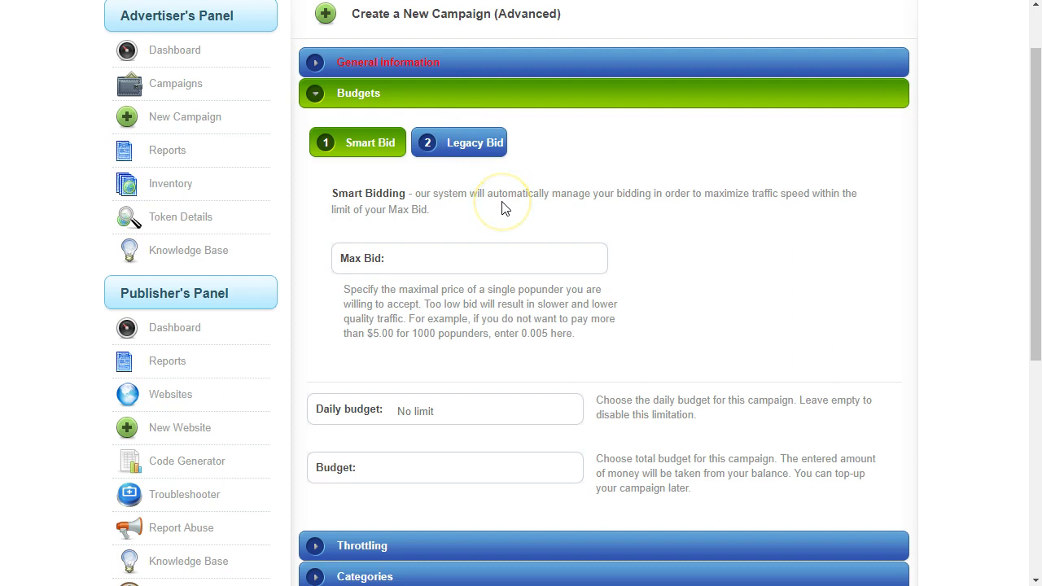
Set the Smart Bid Max Bid to 0.005.
scroll(501, 209, "down", 1)
left_click(462, 182)
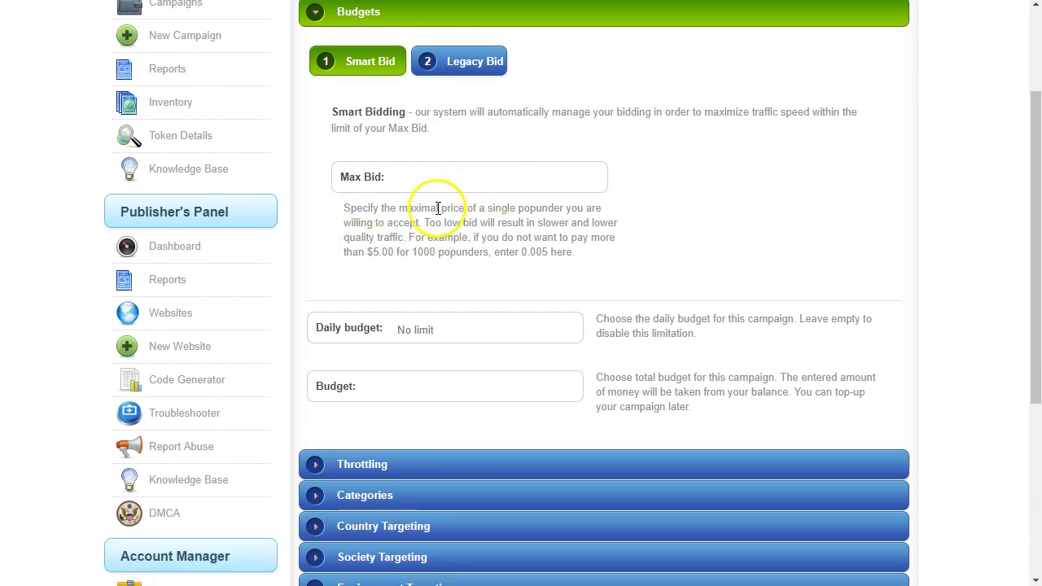
left_click_drag(521, 249, 541, 253)
left_click(477, 184)
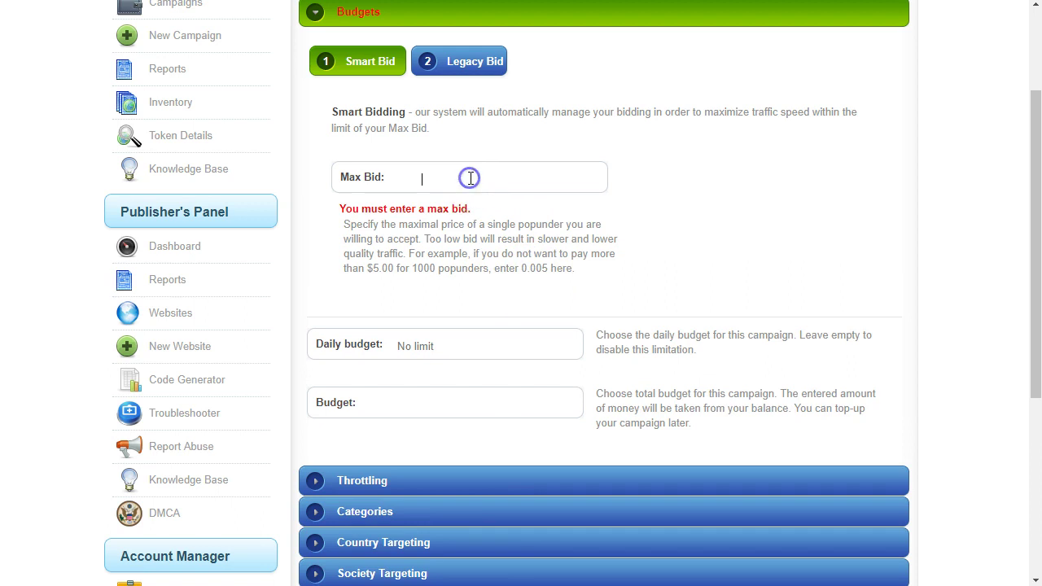
type("0.005")
left_click(479, 228)
Switch to Wingoads to check its Direct Link prices by country, and return to the PopAds Max Bid.
left_click(461, 172)
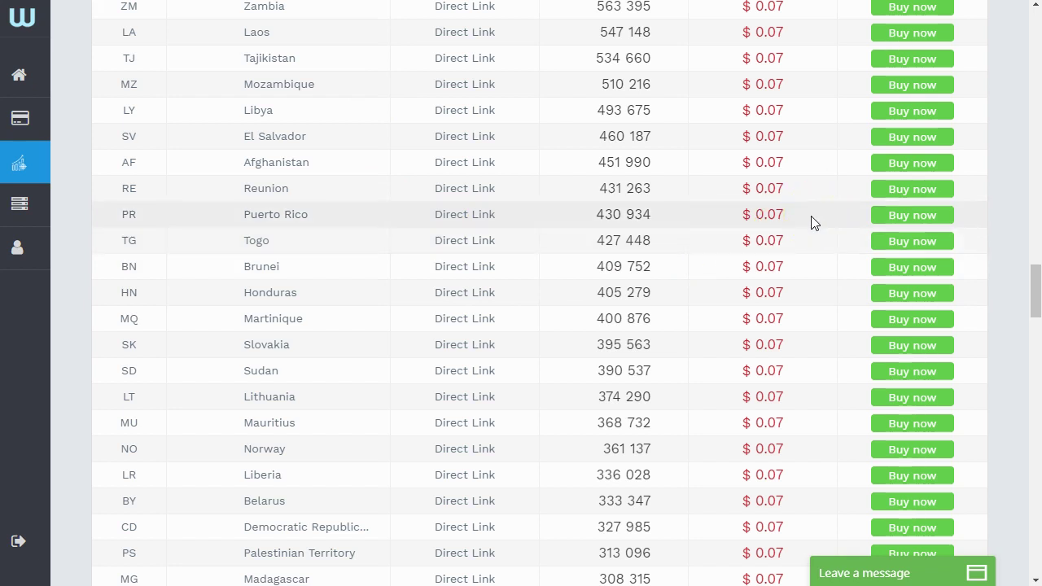
left_click(808, 213)
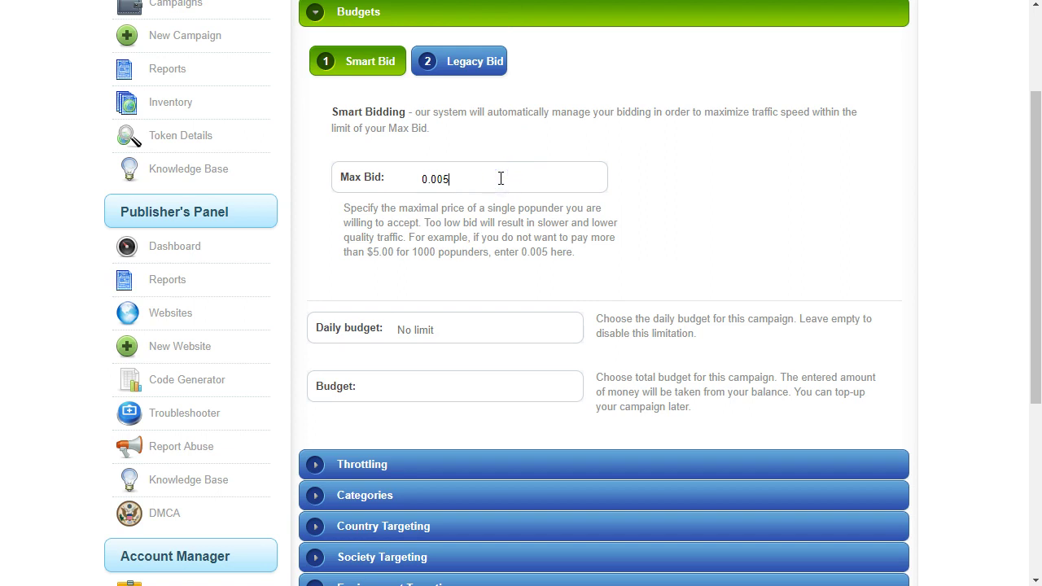
left_click(448, 179)
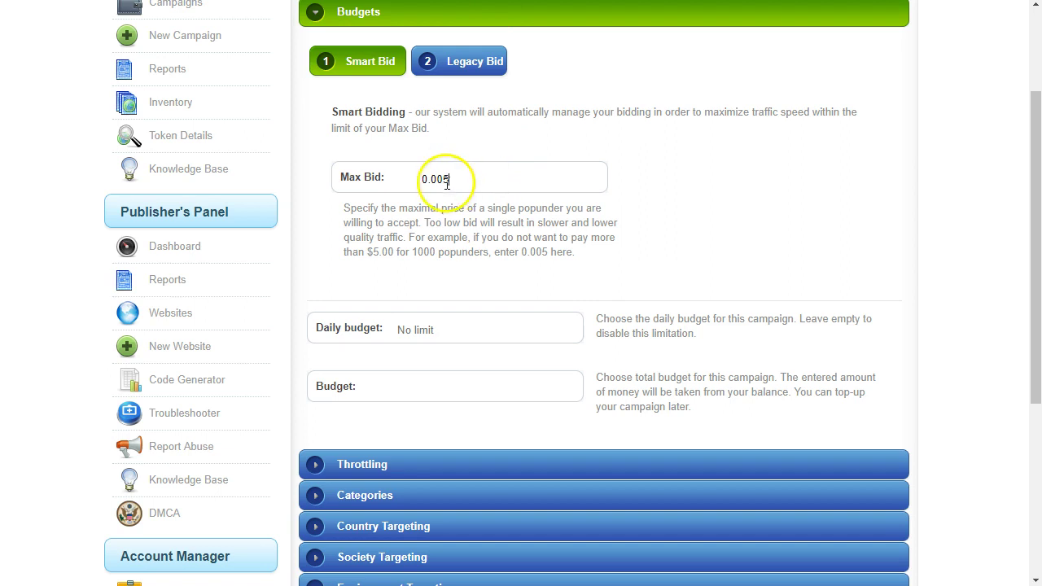
left_click(591, 398)
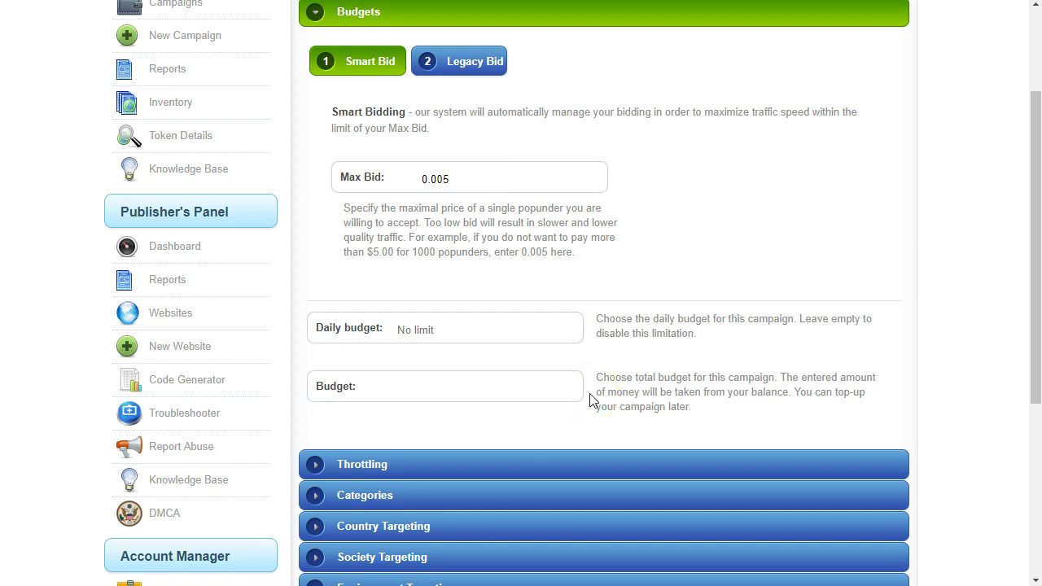
Switch to the calculator and multiply 0,005 by 1000 to work out the cost of a thousand popunders.
type("0,")
type("005*1")
type("000")
key("Return")
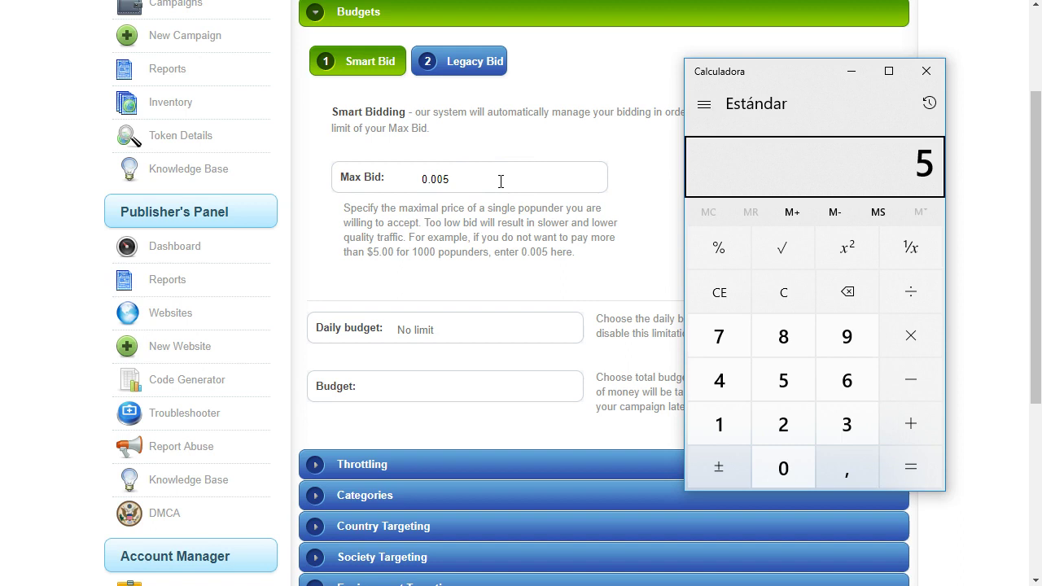
key("Escape")
type(",00")
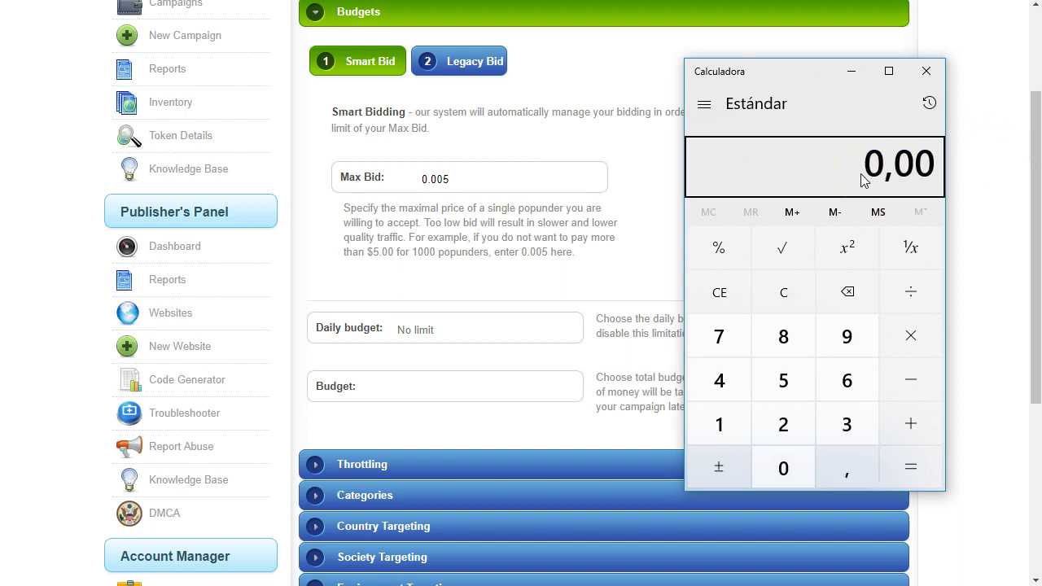
type("5*1000")
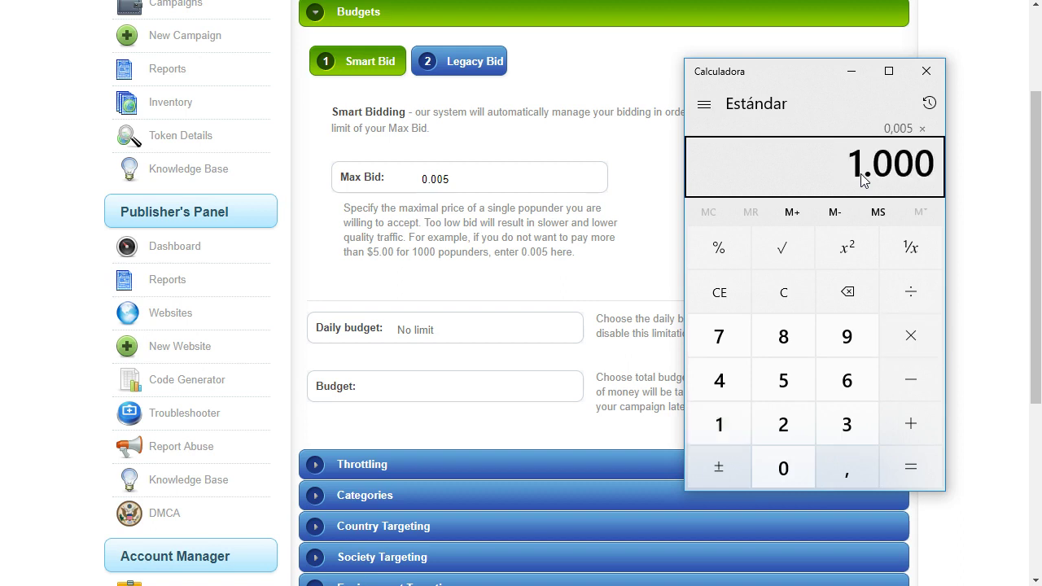
key("Return")
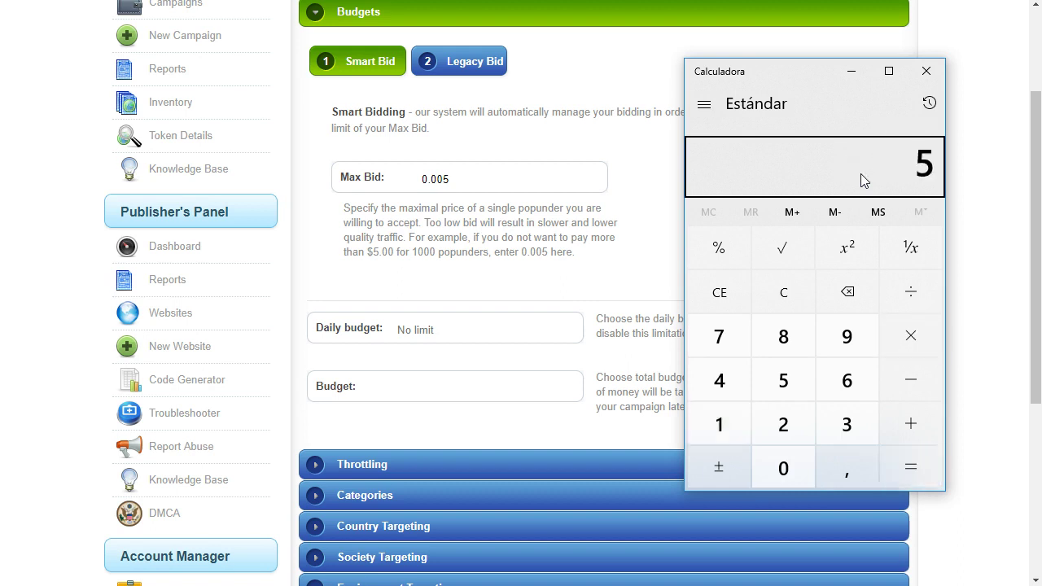
Return to the PopAds campaign form and set the Max Bid to 0.002.
left_click(651, 198)
key("BackSpace")
left_click(487, 267)
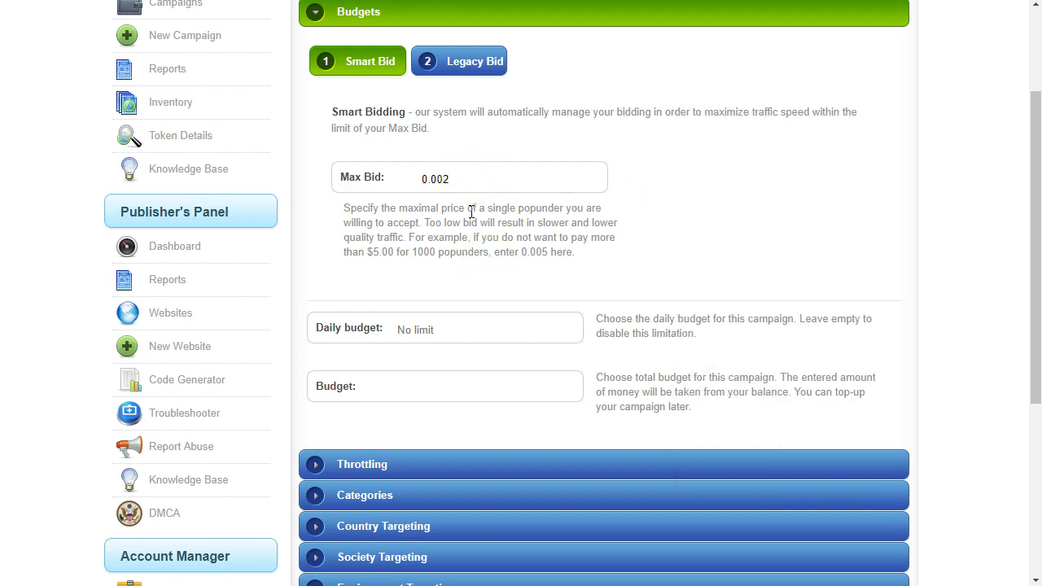
left_click(479, 244)
Set the campaign's daily budget to 2 and its total budget to 10.
scroll(480, 252, "down", 2)
left_click(408, 163)
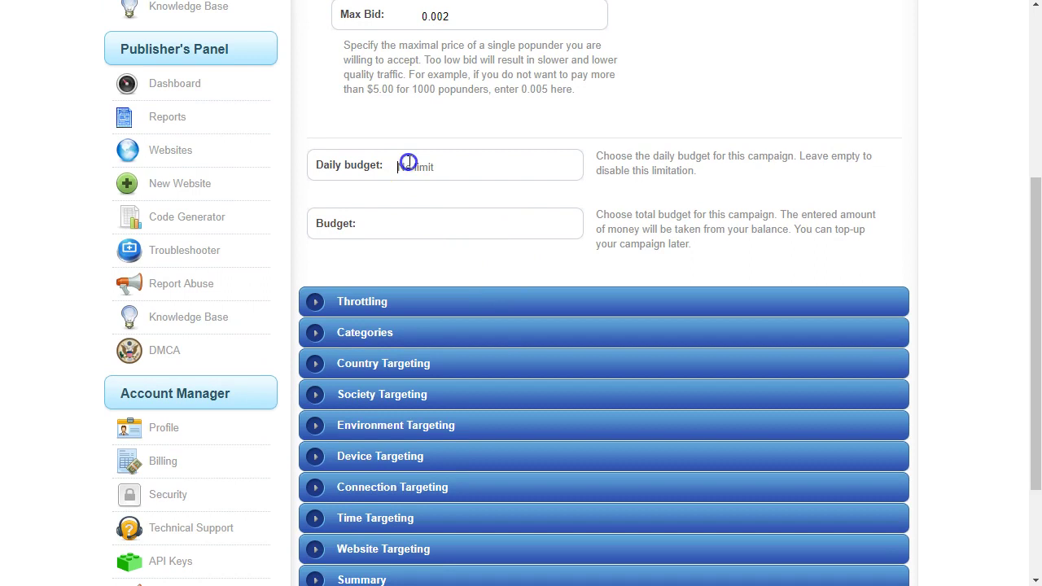
left_click(426, 231)
left_click(420, 168)
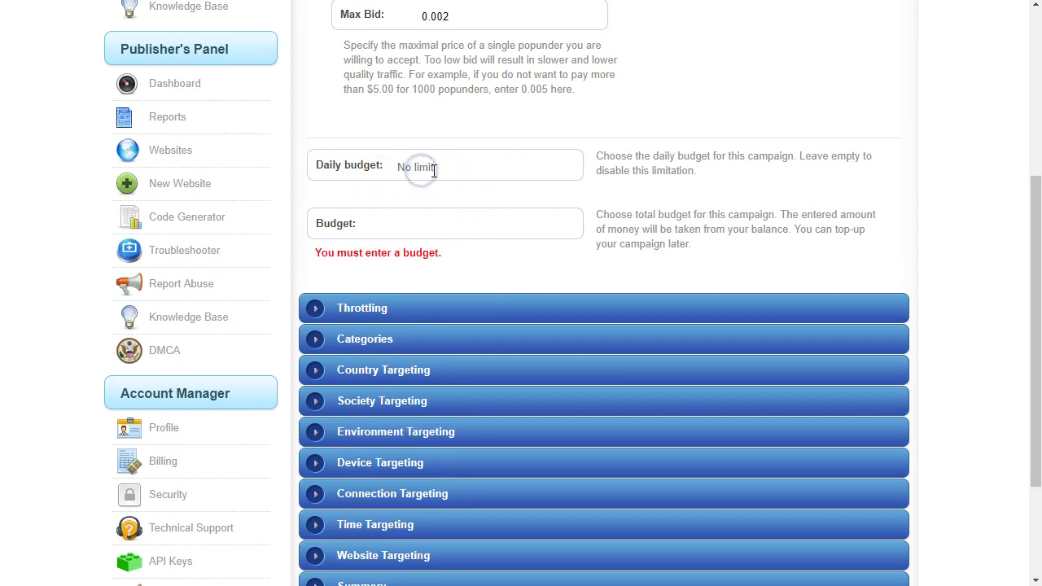
left_click(456, 222)
left_click(440, 220)
left_click(499, 274)
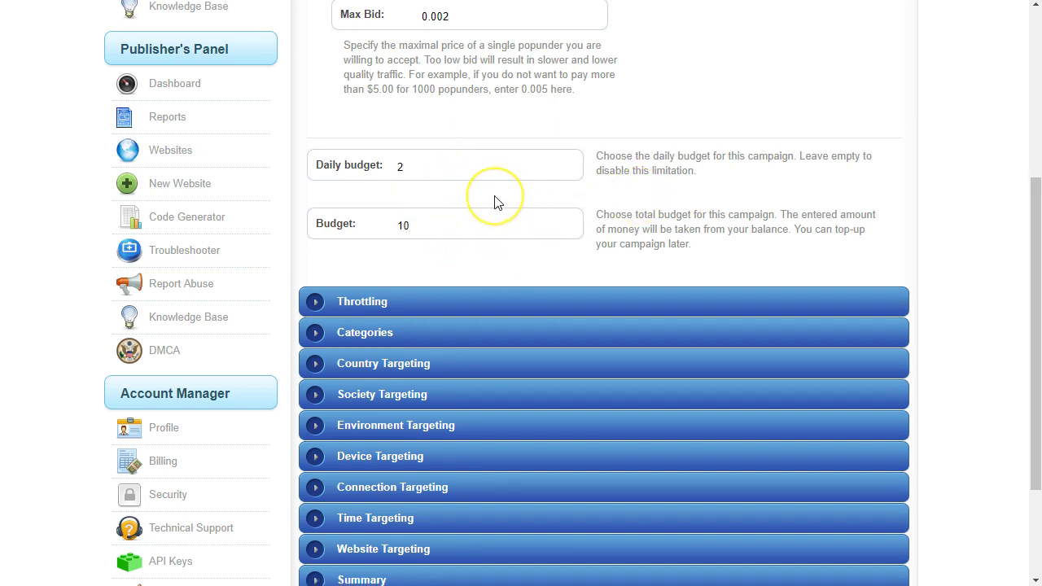
Examine the Throttling modes and the available Categories for the campaign.
scroll(494, 202, "down", 1)
left_click(329, 220)
scroll(387, 332, "up", 1)
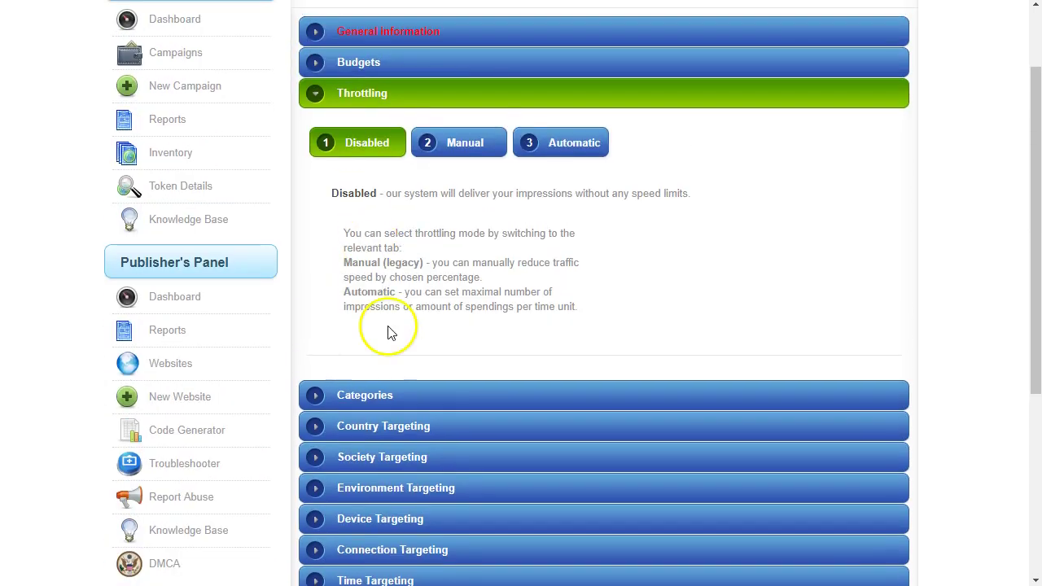
scroll(387, 332, "down", 1)
left_click(372, 312)
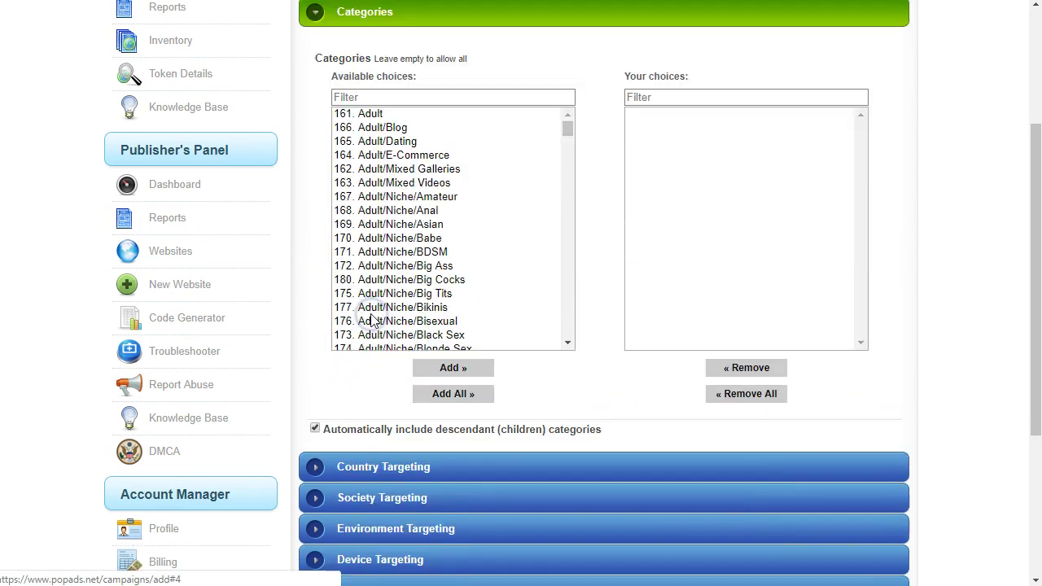
scroll(372, 320, "down", 2)
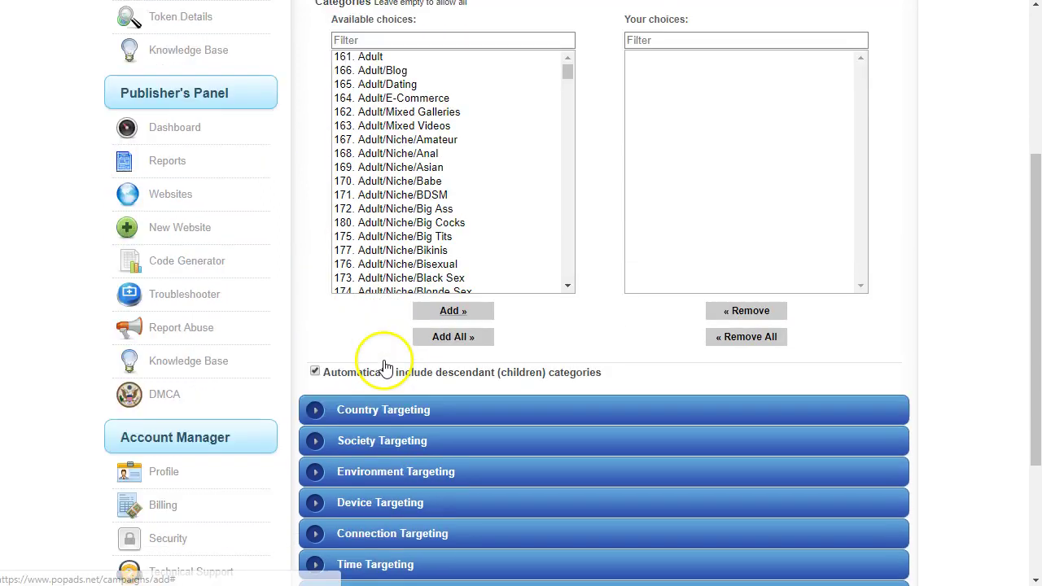
Add Honduras to the chosen countries in Country Targeting.
left_click(376, 305)
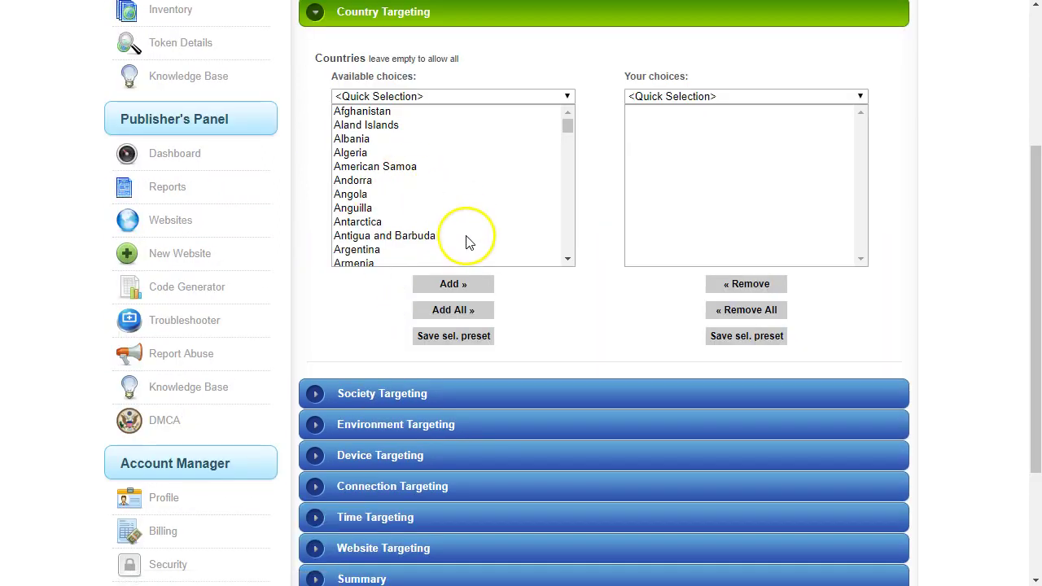
scroll(398, 175, "down", 20)
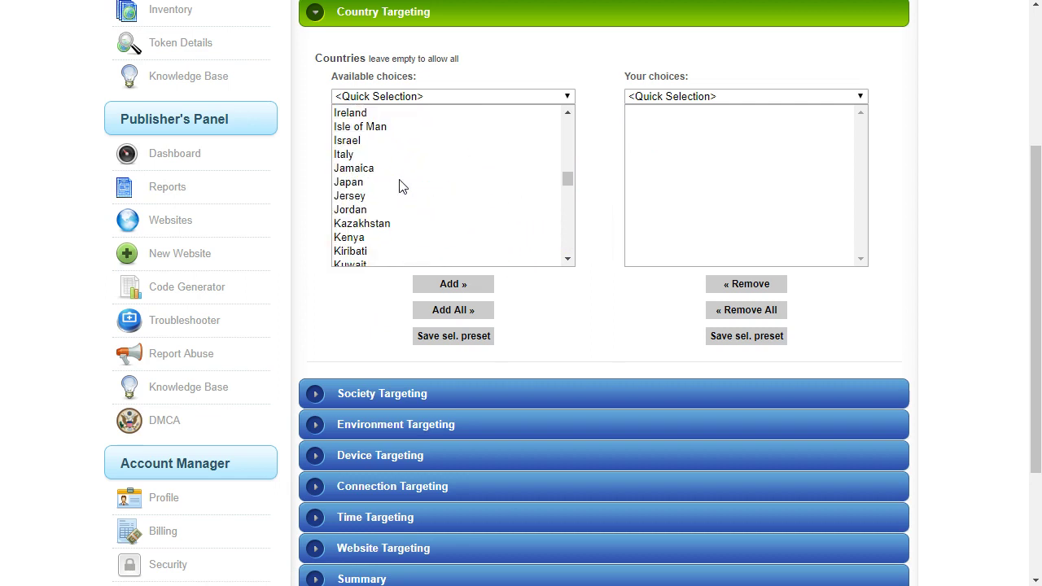
scroll(399, 186, "up", 2)
scroll(398, 187, "down", 13)
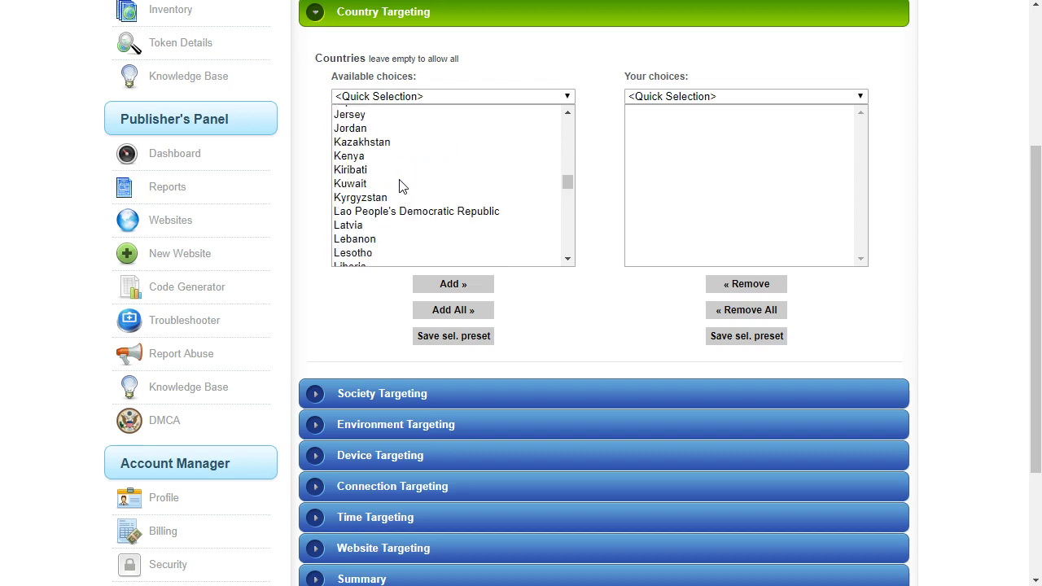
scroll(399, 187, "up", 15)
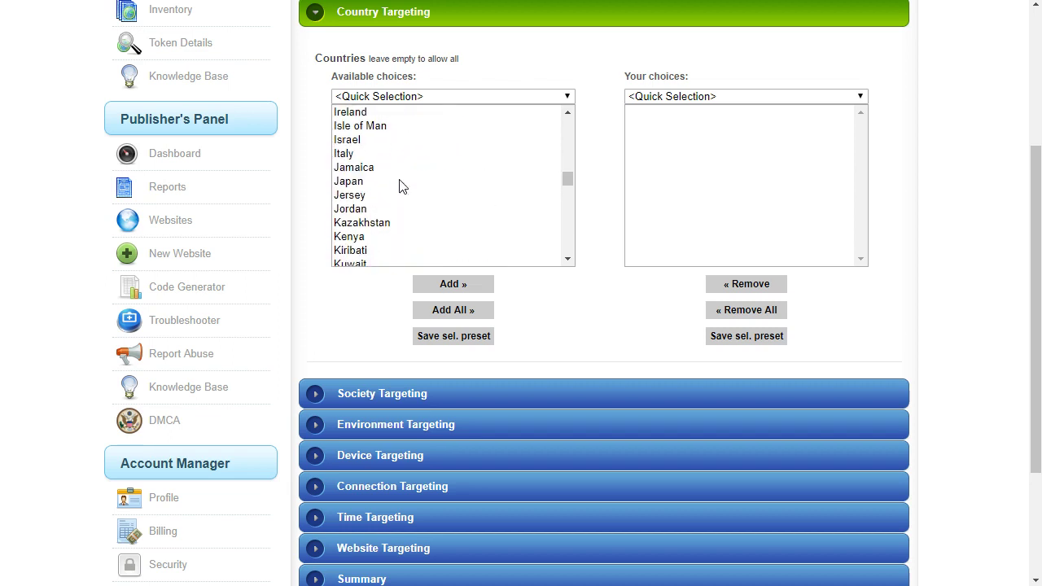
left_click(372, 165)
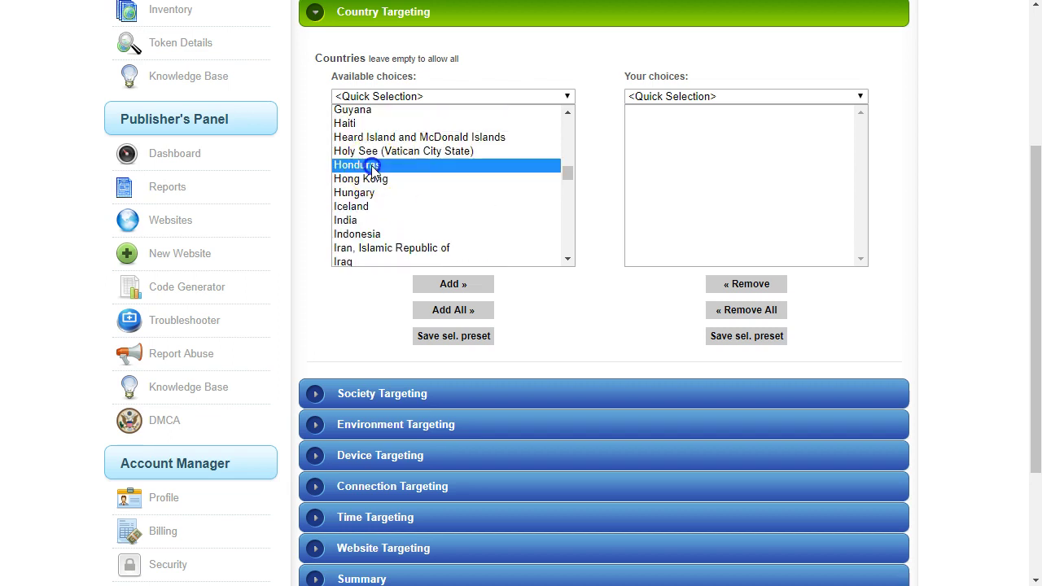
left_click(447, 283)
Try adding all languages in Society Targeting, and clear the chosen languages again.
scroll(489, 318, "down", 2)
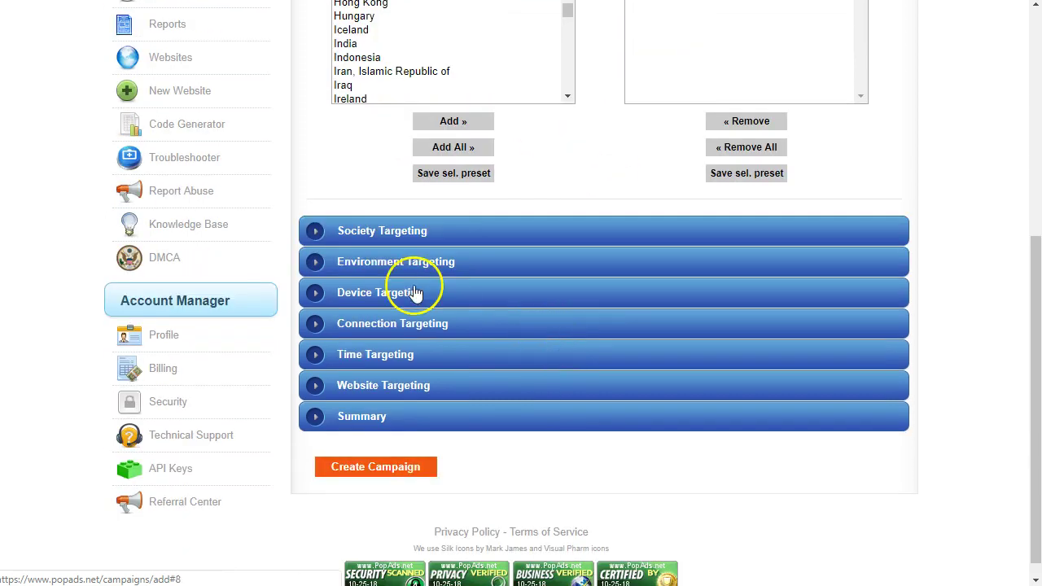
left_click(396, 233)
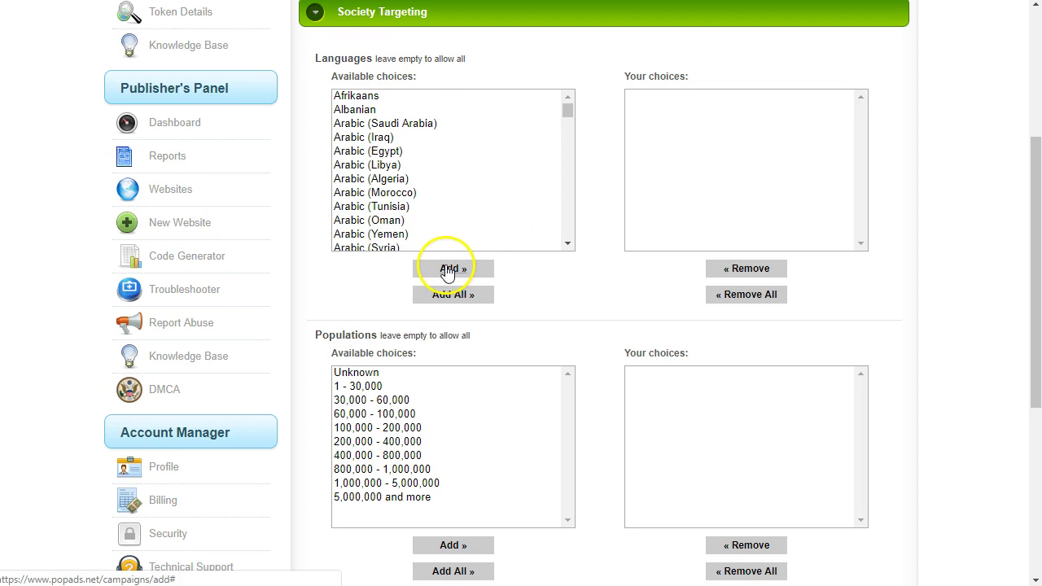
left_click(457, 294)
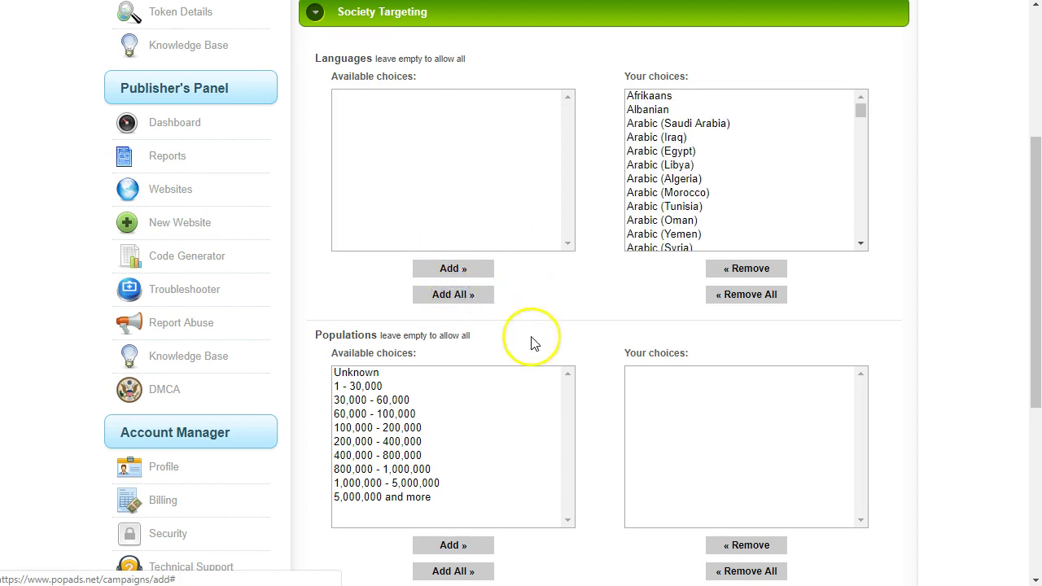
scroll(505, 367, "down", 1)
scroll(546, 275, "up", 2)
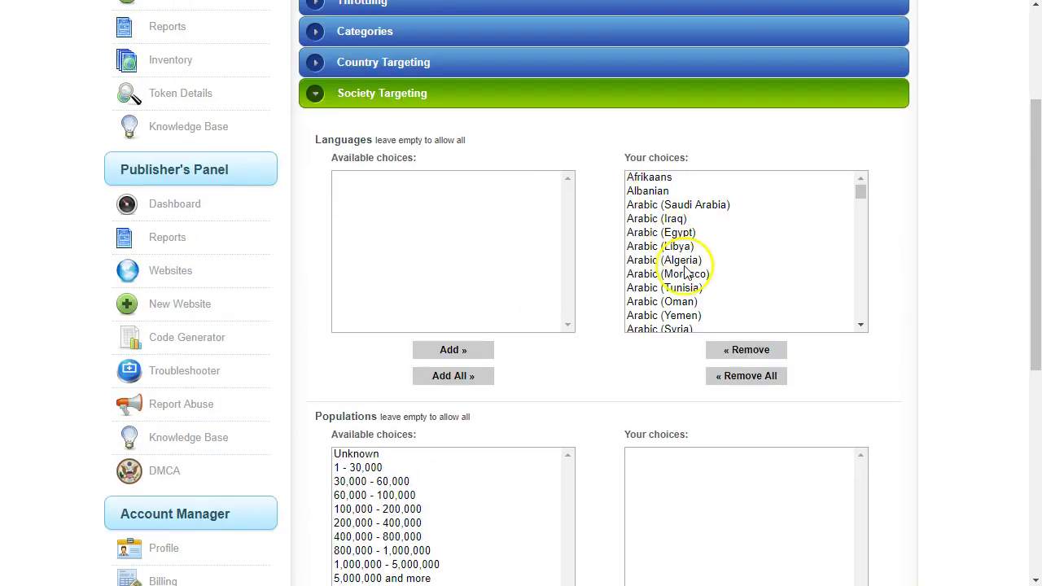
left_click(745, 376)
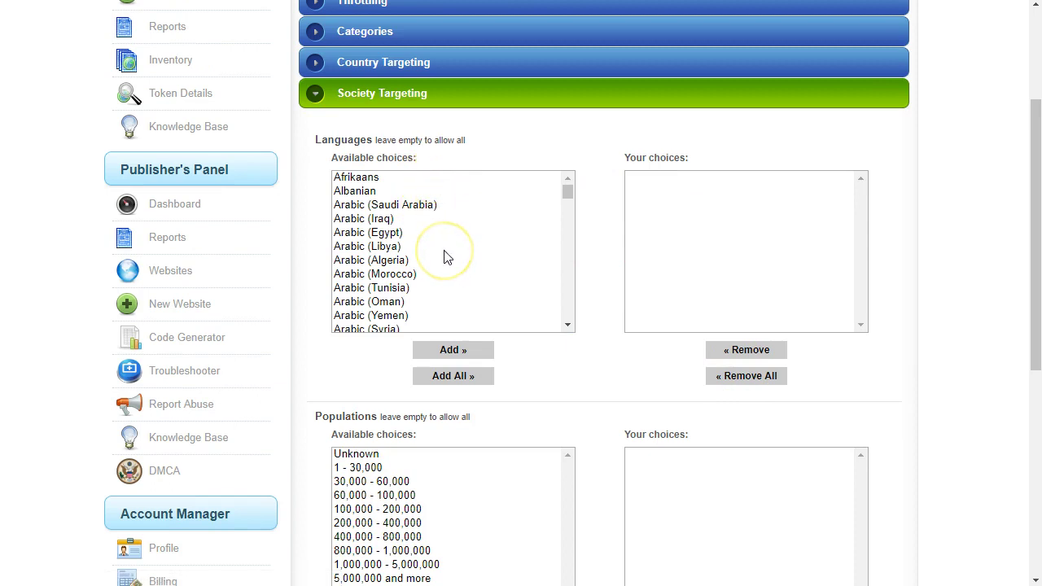
Look through the available languages and the Populations options in Society Targeting.
scroll(445, 257, "down", 10)
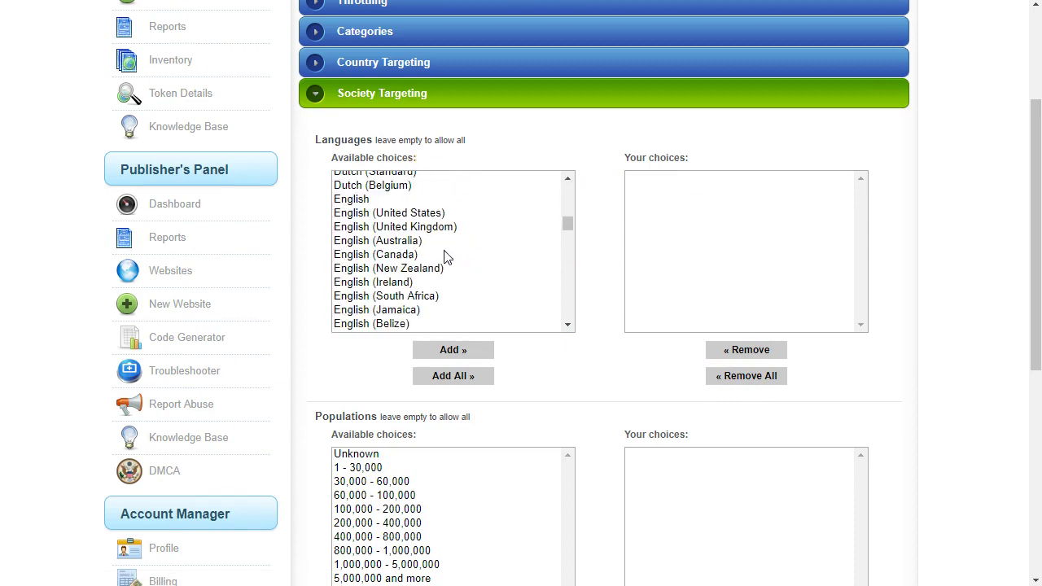
scroll(446, 257, "down", 4)
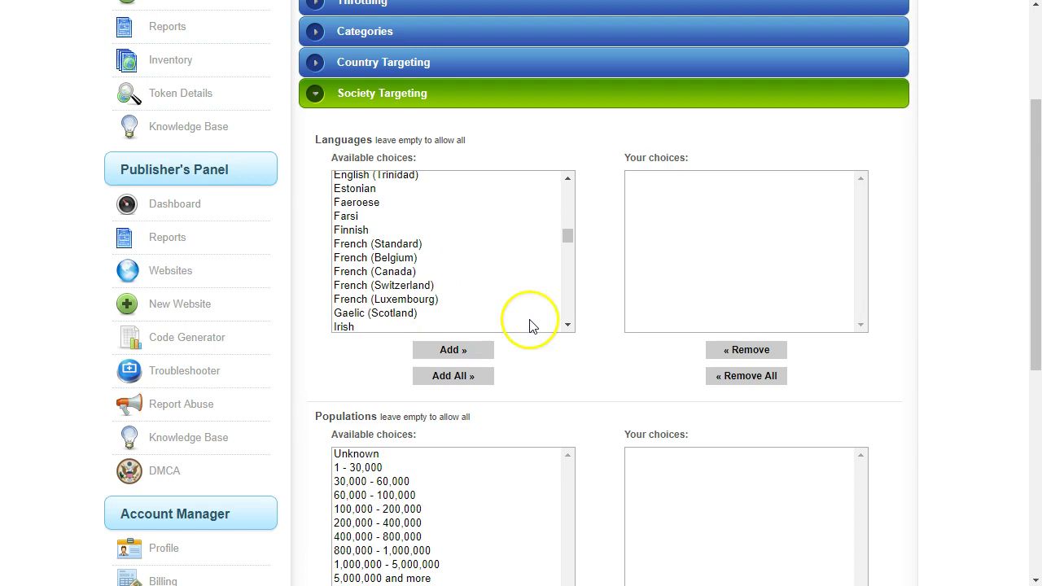
scroll(577, 353, "down", 2)
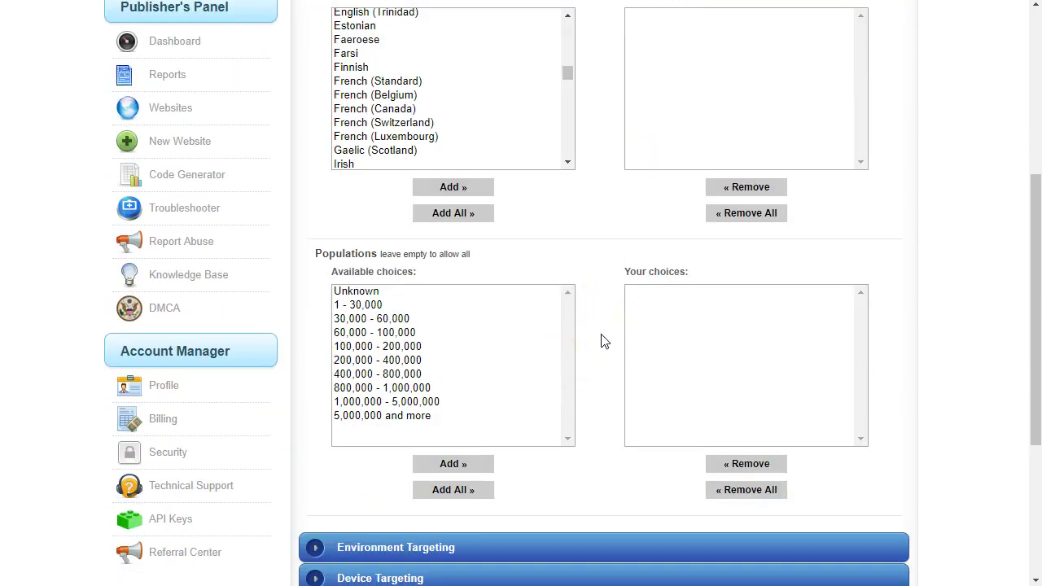
scroll(603, 340, "down", 1)
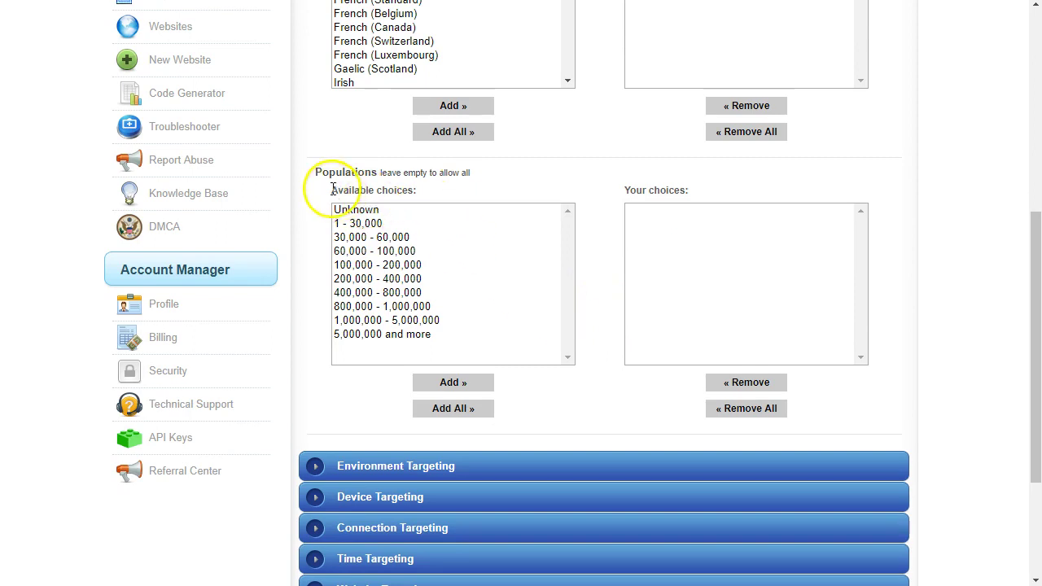
left_click_drag(314, 170, 476, 187)
left_click(493, 179)
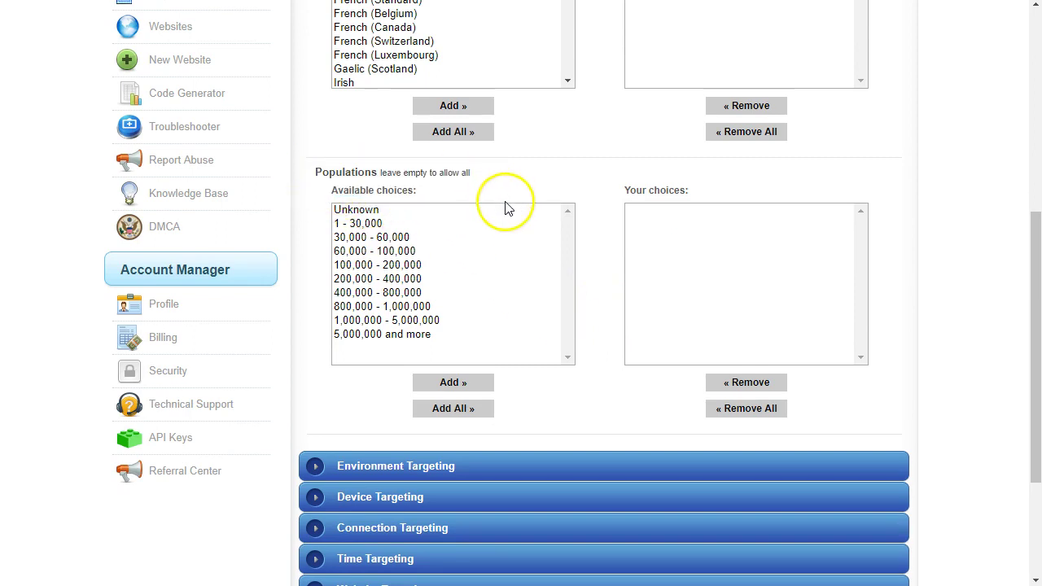
Select the population ranges from 1 - 30,000 through 200,000 - 400,000 in the available choices.
left_click(368, 224)
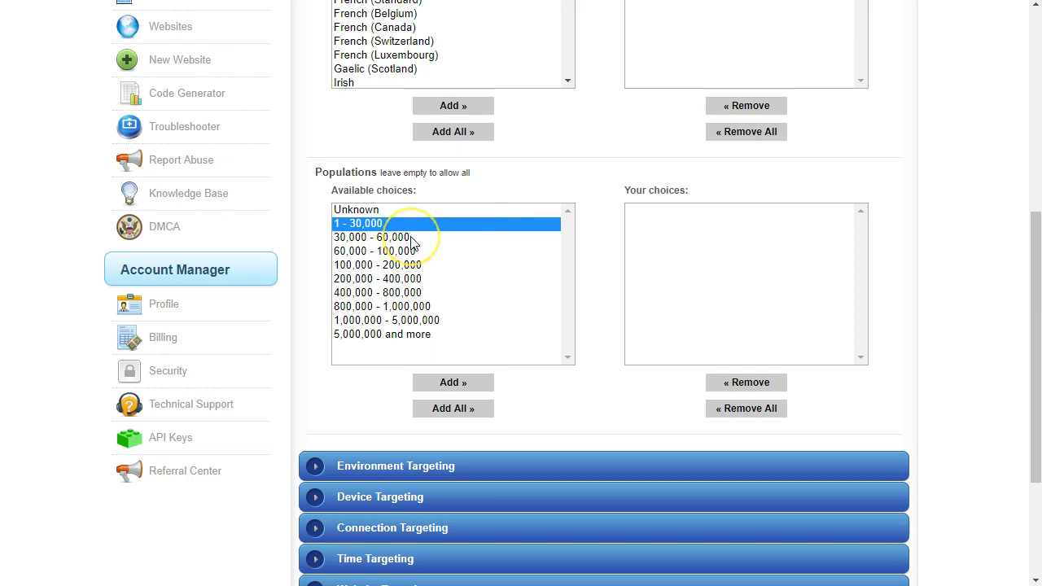
left_click(407, 279)
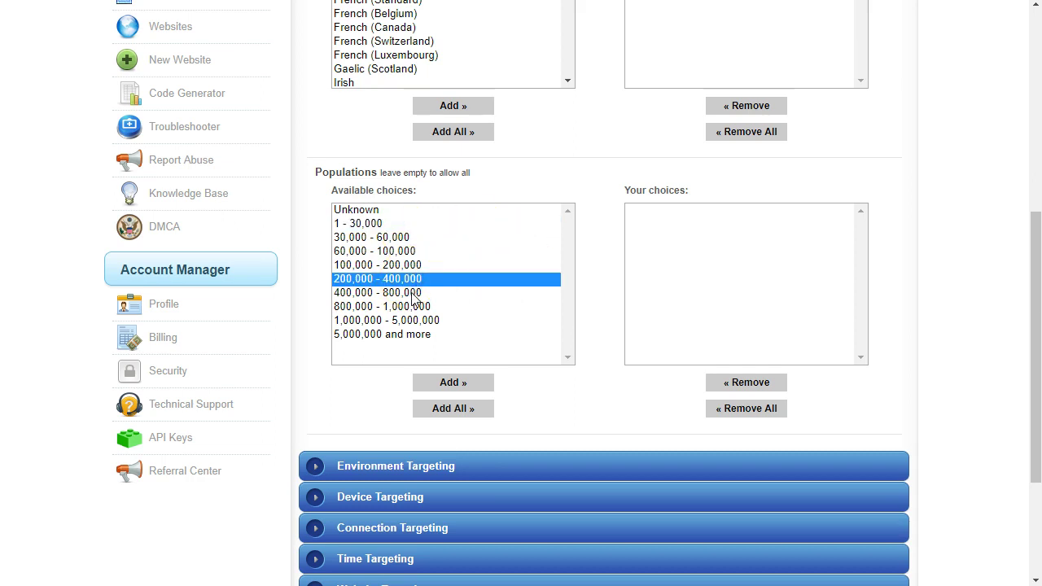
left_click(376, 224)
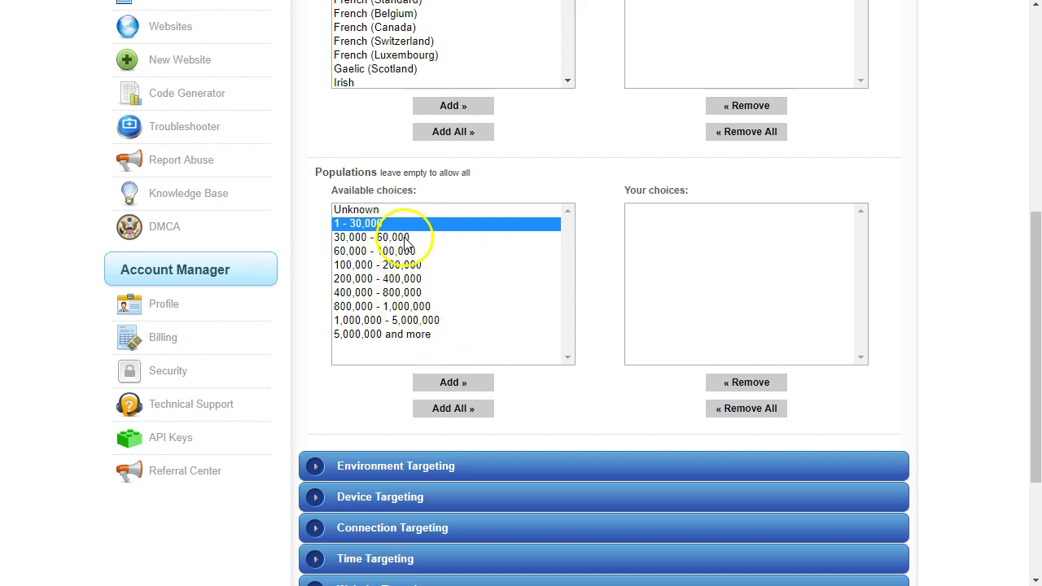
left_click(456, 265)
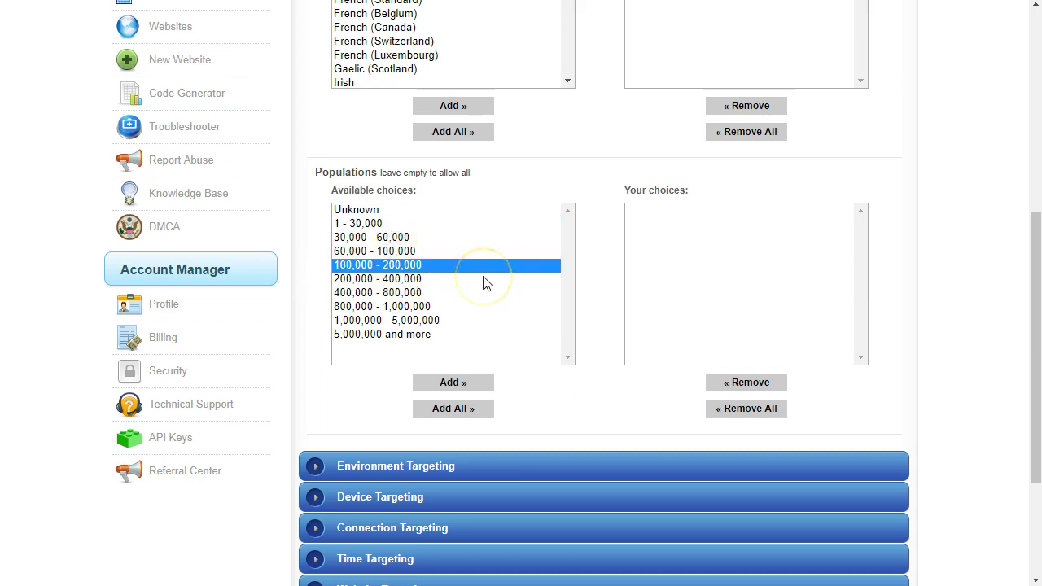
left_click(368, 225)
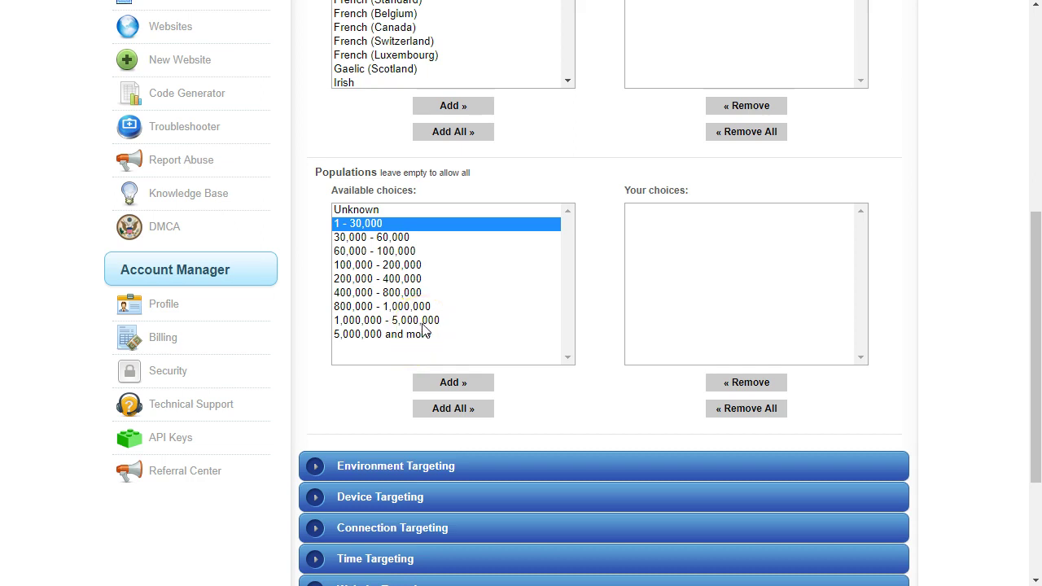
left_click(353, 225)
left_click(405, 278, "shift")
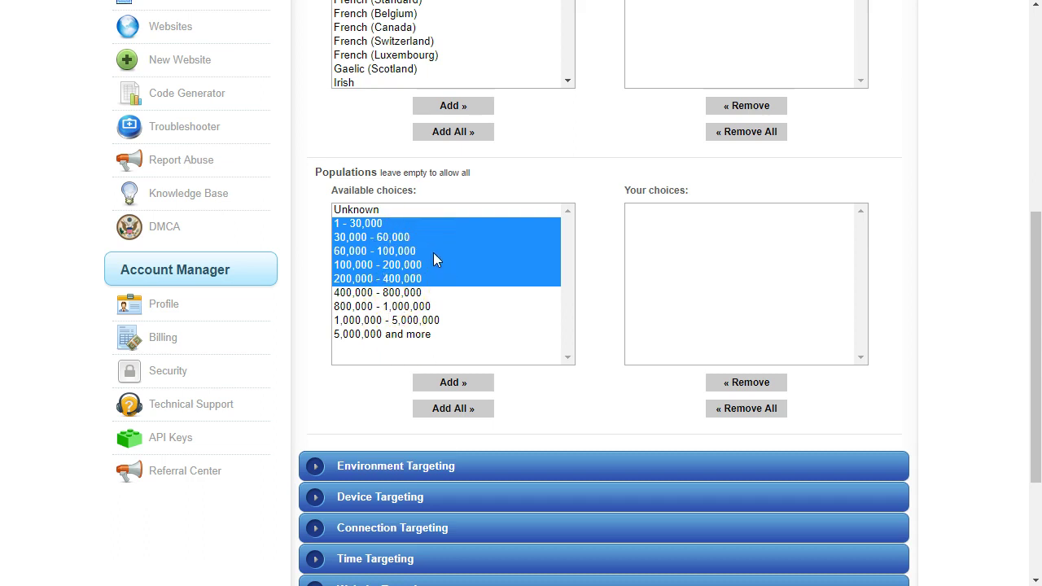
Examine the operating systems, browsers and screen resolutions available in Environment Targeting.
scroll(433, 258, "down", 3)
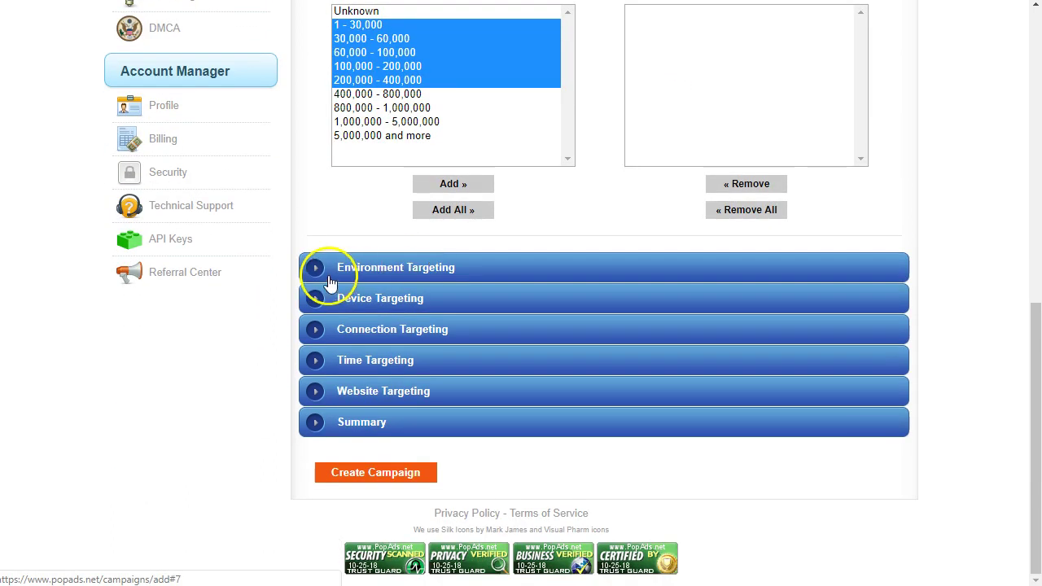
left_click(393, 271)
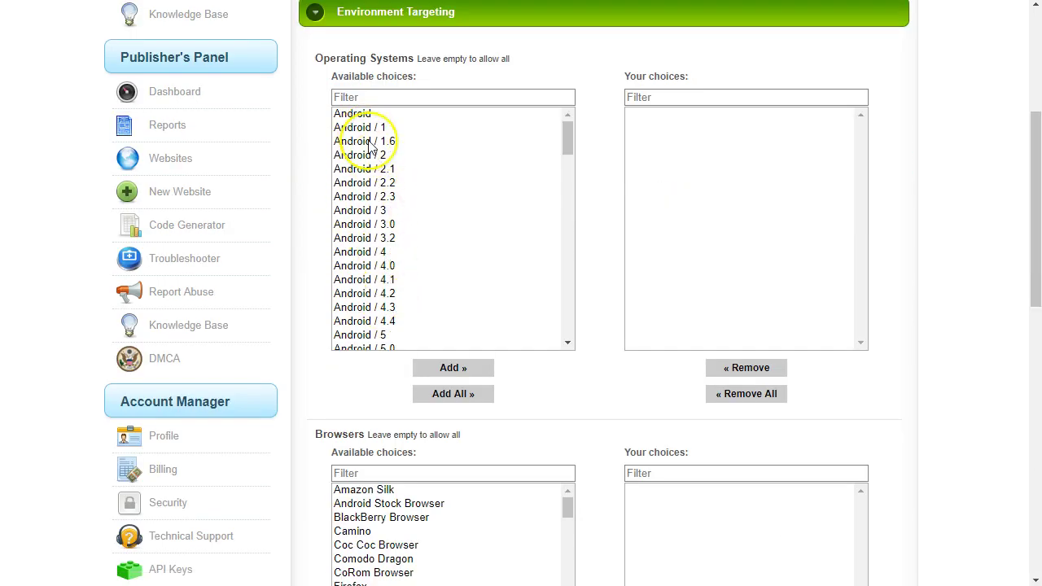
scroll(372, 142, "down", 3)
scroll(383, 187, "down", 2)
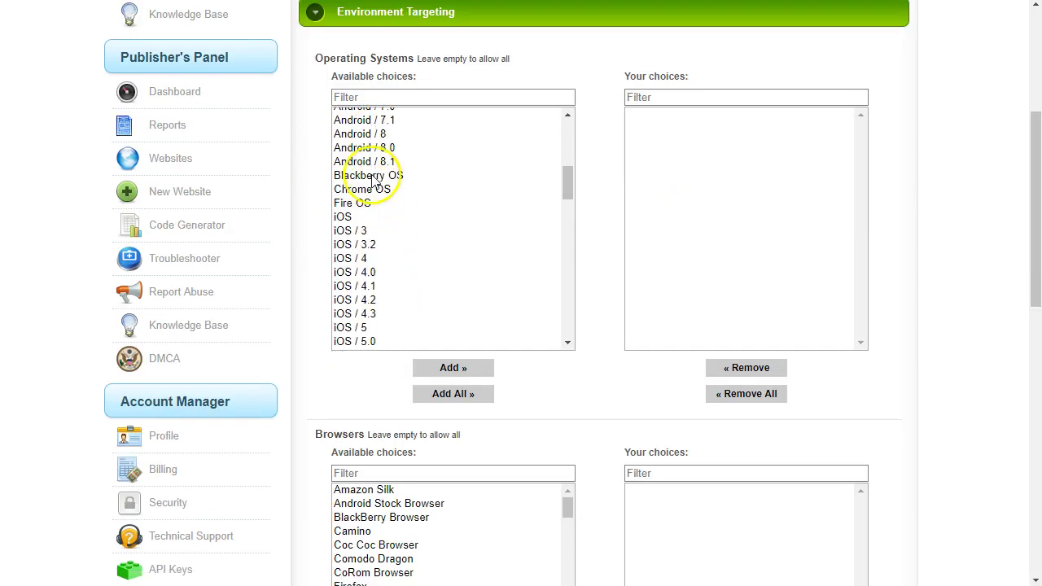
scroll(334, 362, "down", 1)
scroll(334, 362, "down", 3)
scroll(372, 282, "down", 5)
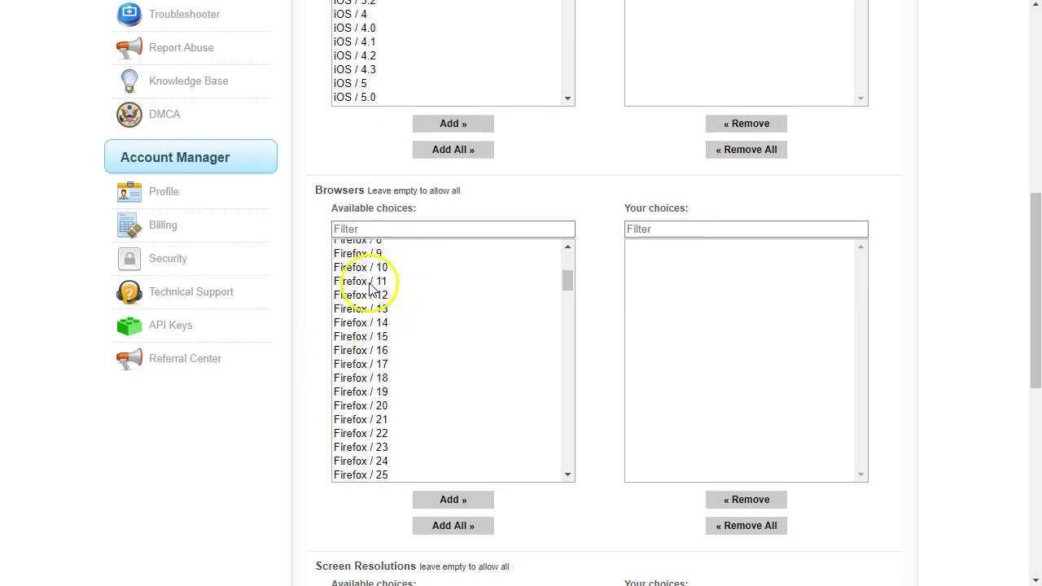
scroll(609, 349, "down", 5)
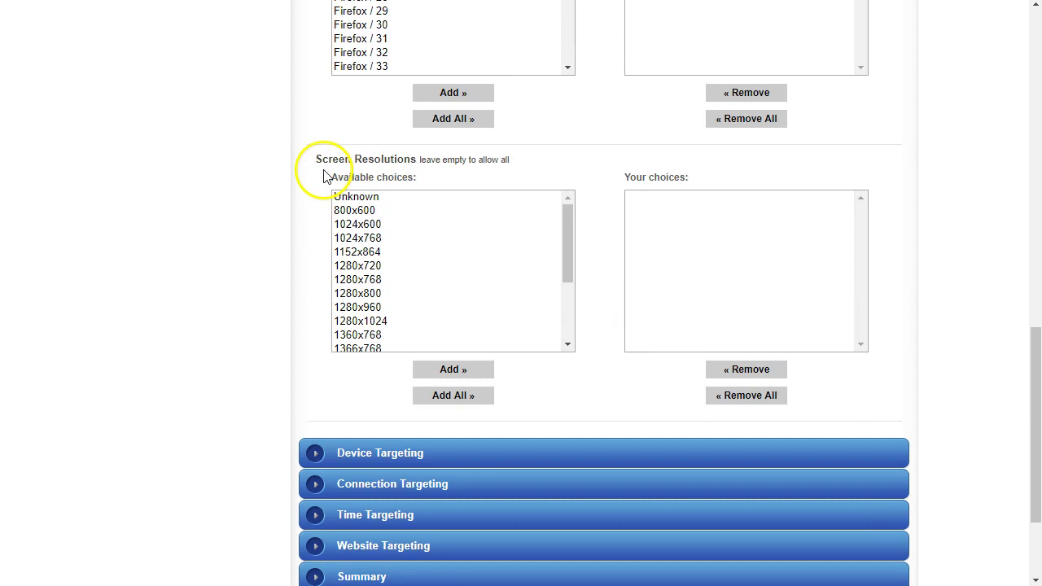
scroll(367, 261, "down", 6)
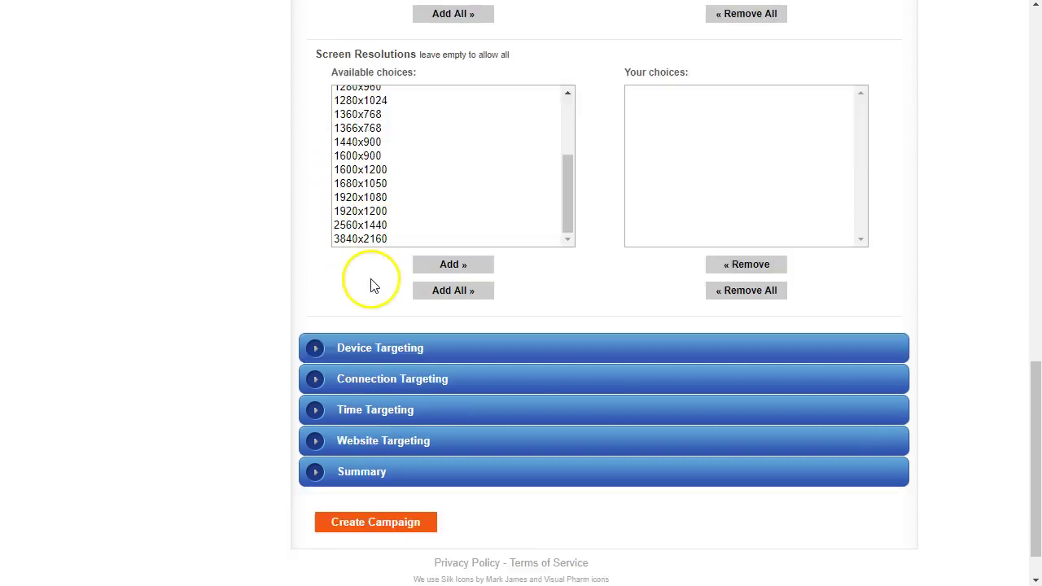
Add Smartphone as a form factor in Device Targeting and look through the available devices.
left_click(375, 299)
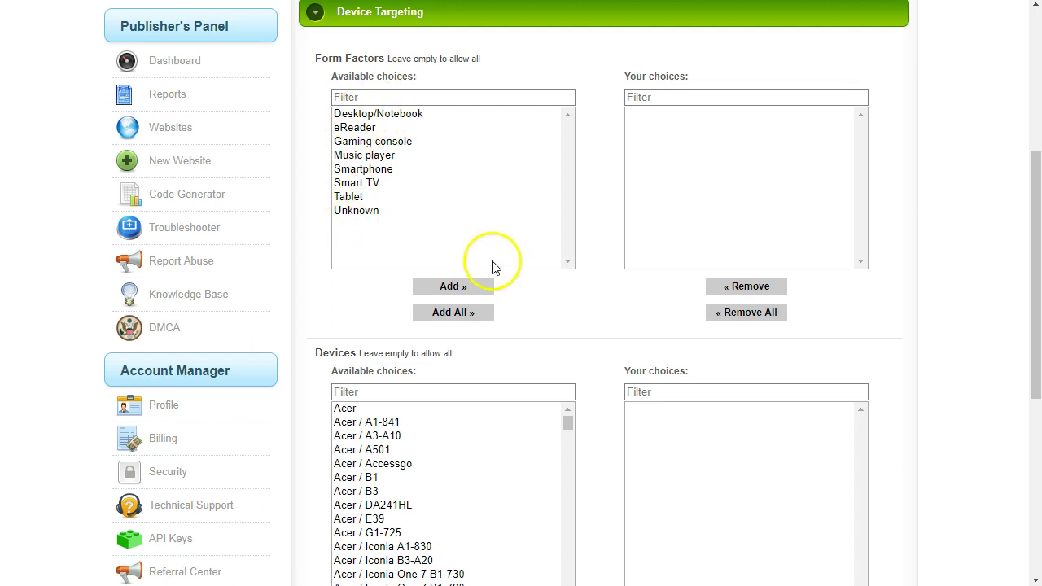
left_click(377, 170)
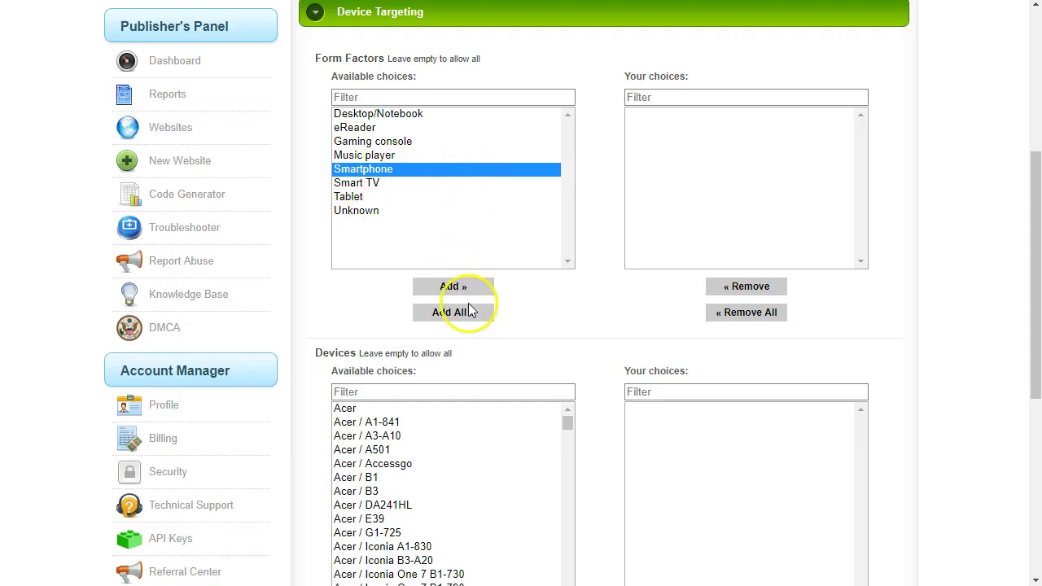
left_click(452, 285)
scroll(411, 301, "down", 2)
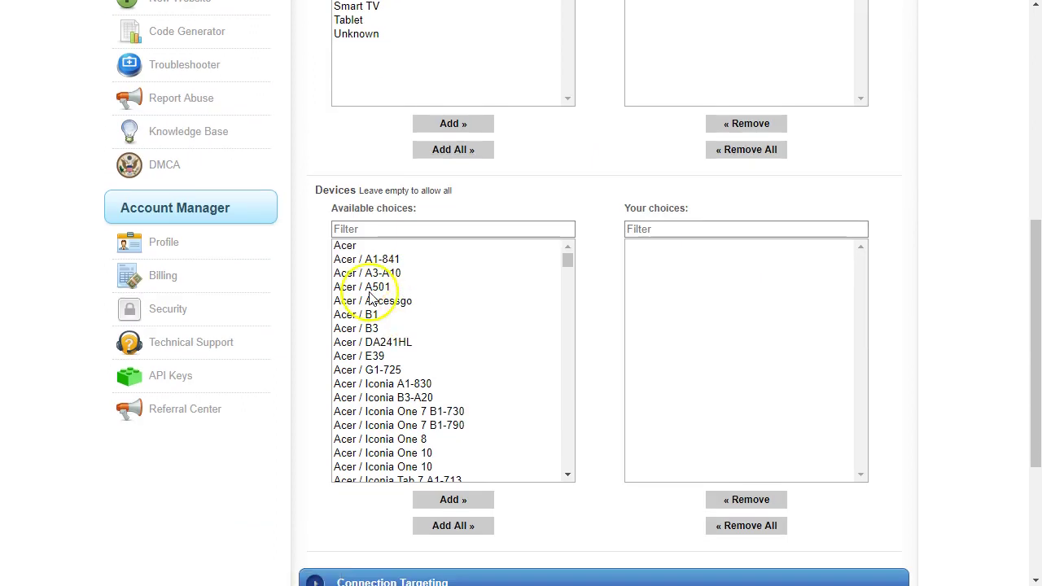
scroll(410, 321, "down", 10)
scroll(409, 323, "down", 6)
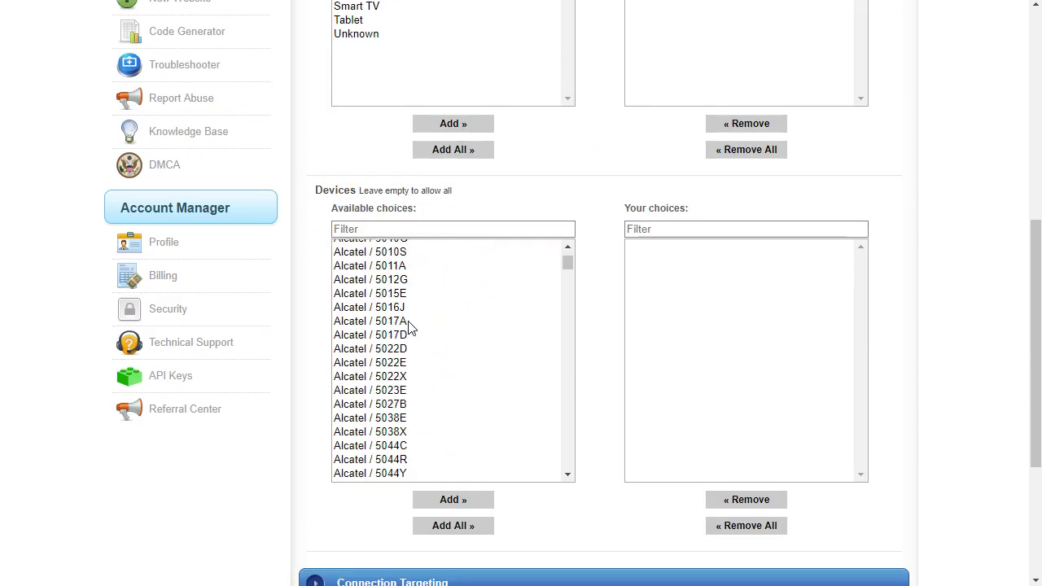
scroll(616, 372, "down", 3)
Add all connection types and the Cellular/Carrier connection speed in Connection Targeting.
left_click(407, 327)
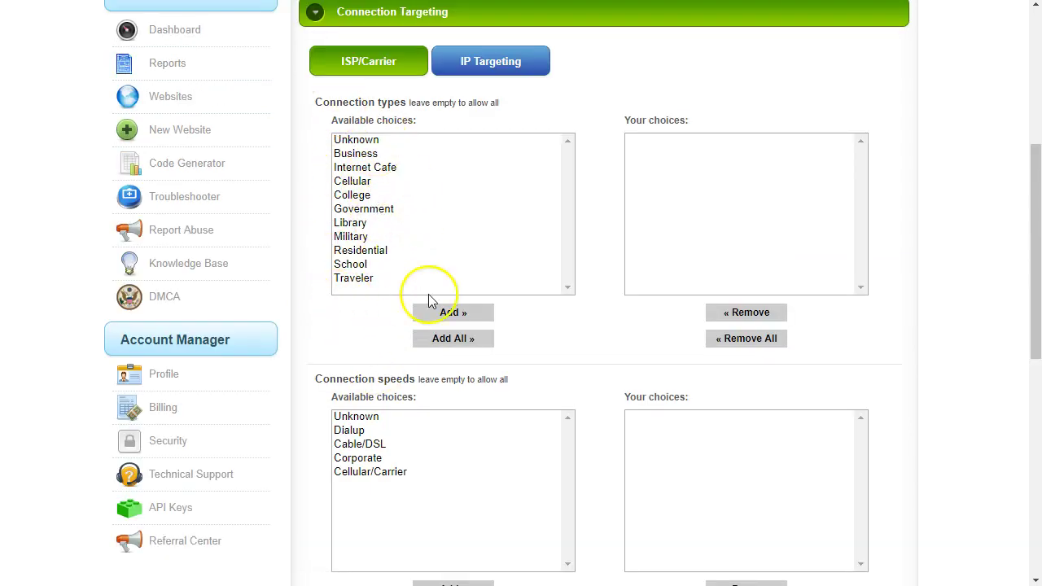
left_click(450, 337)
scroll(448, 334, "down", 3)
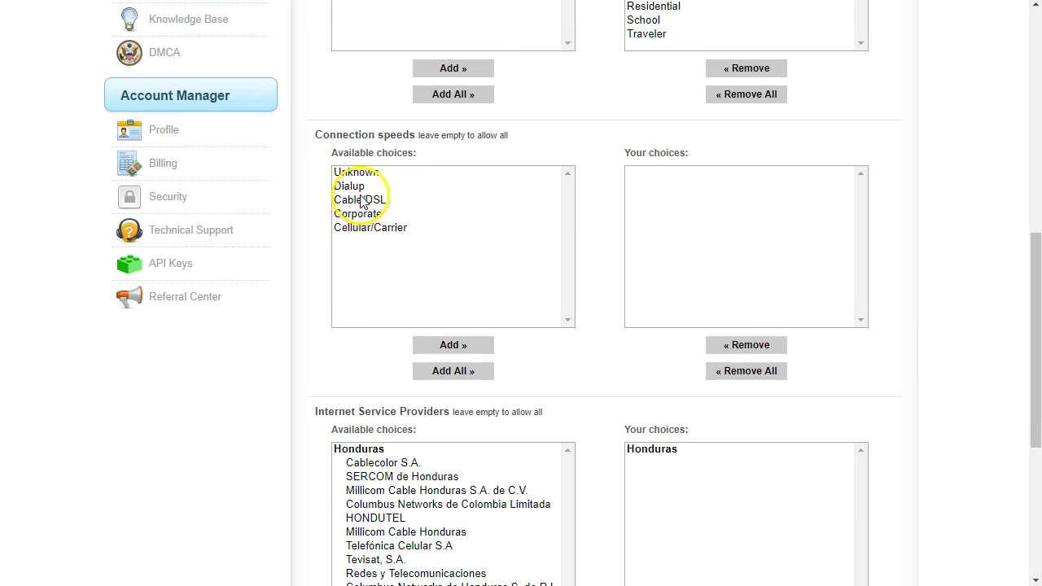
left_click(393, 231)
left_click(445, 343)
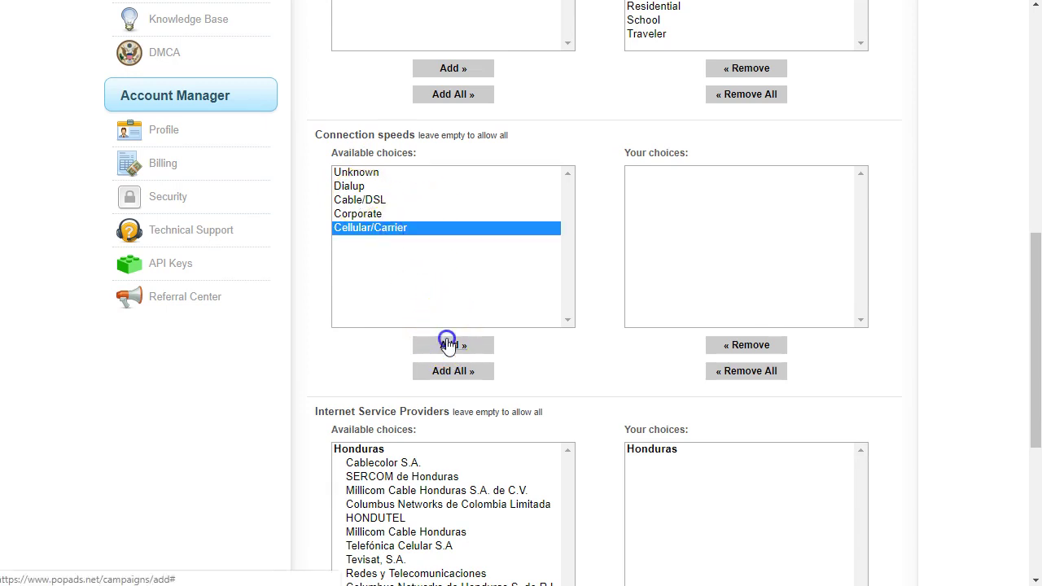
Add all the available Honduras Internet service providers to the campaign's choices.
scroll(447, 346, "down", 3)
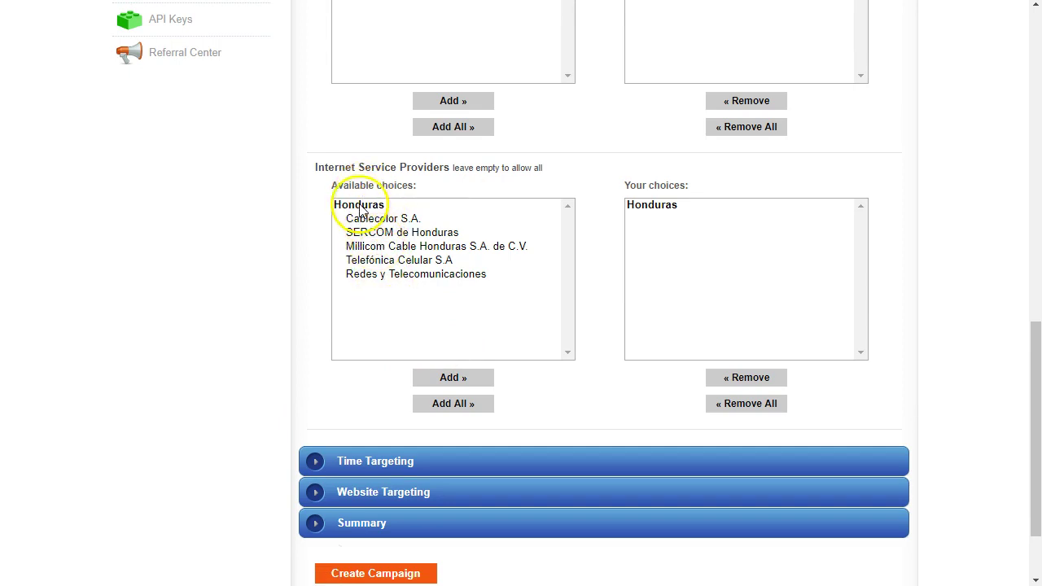
left_click(460, 405)
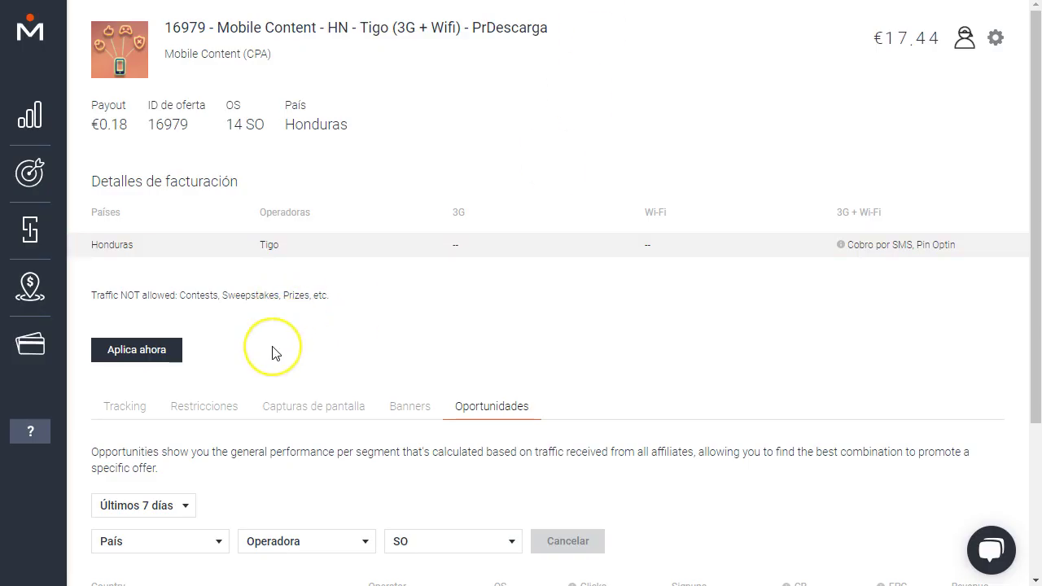
Check the operators under Oportunidades of the Mobidea Honduras offer, and highlight Millicom Cable Honduras S.A. de C.V. among the providers chosen in PopAds.
scroll(272, 351, "down", 3)
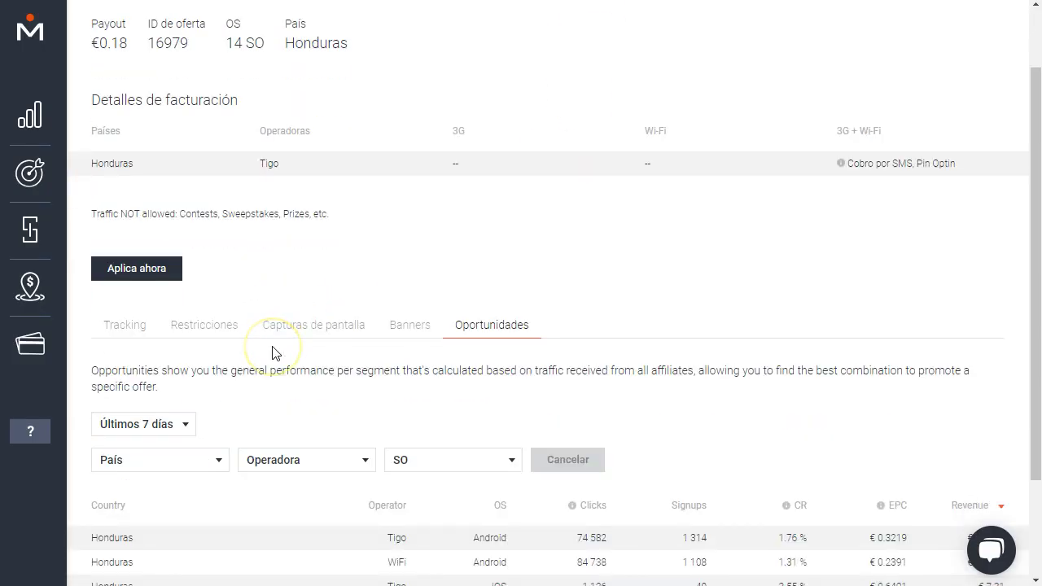
scroll(274, 352, "down", 1)
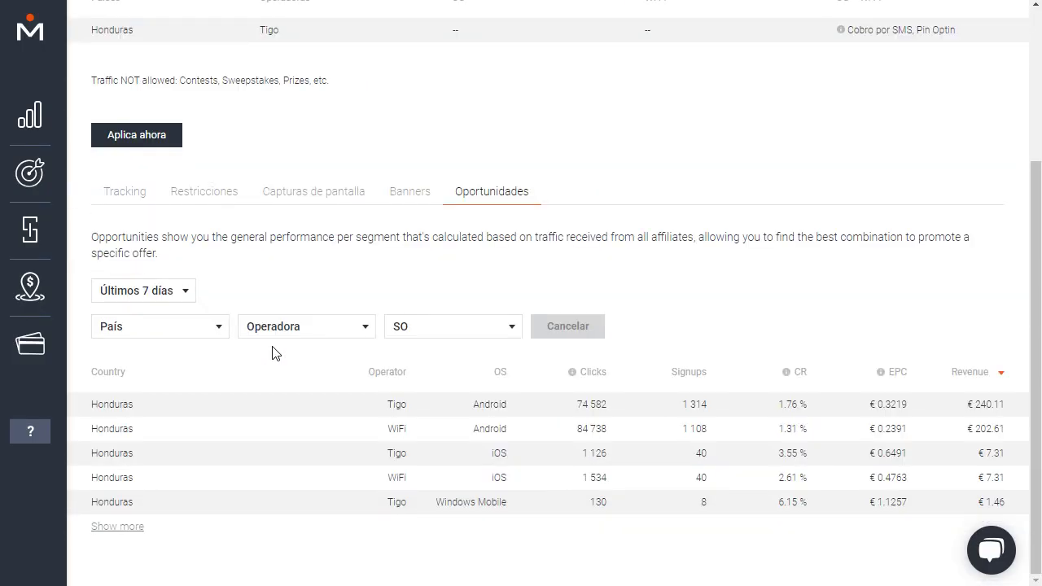
left_click(309, 329)
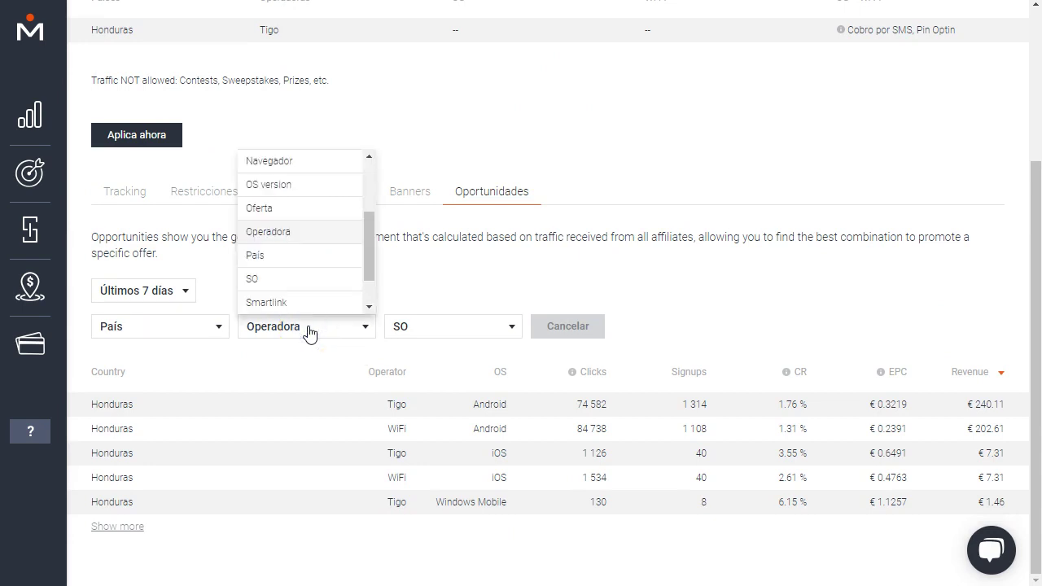
left_click(309, 328)
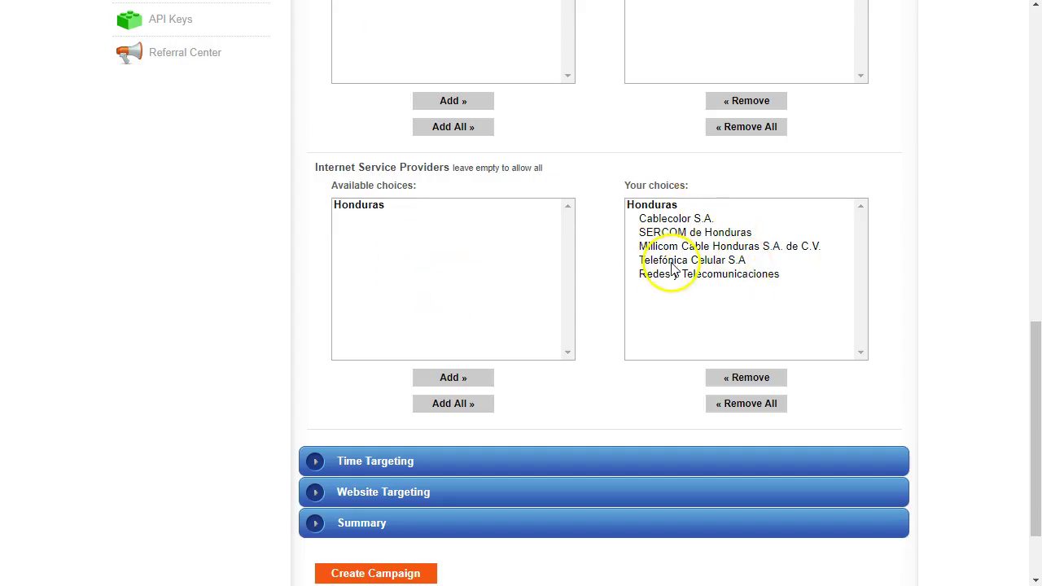
left_click(697, 261)
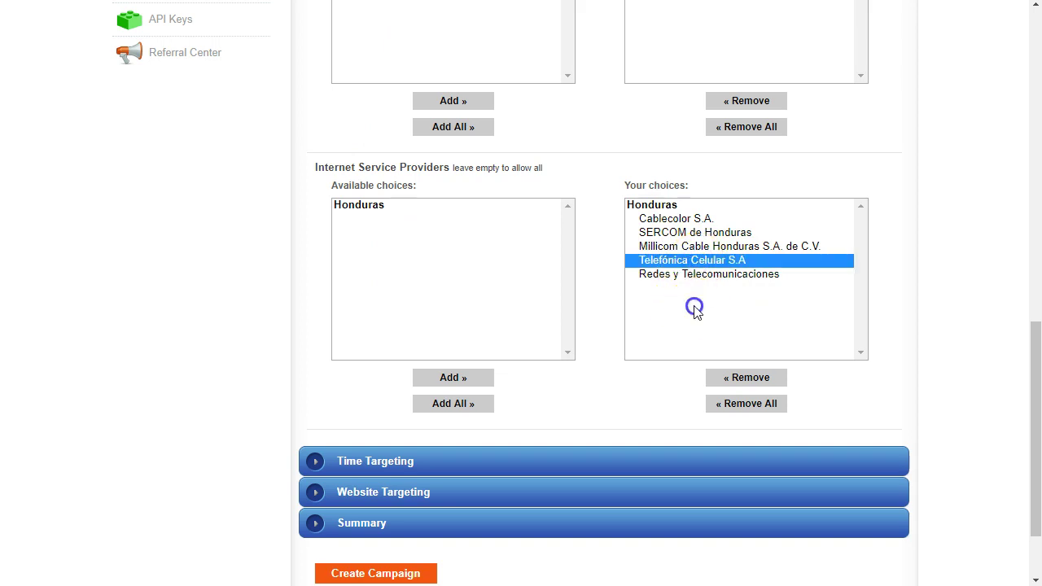
left_click(724, 246)
Clear every hour of every day in the Time Targeting schedule.
scroll(492, 279, "down", 2)
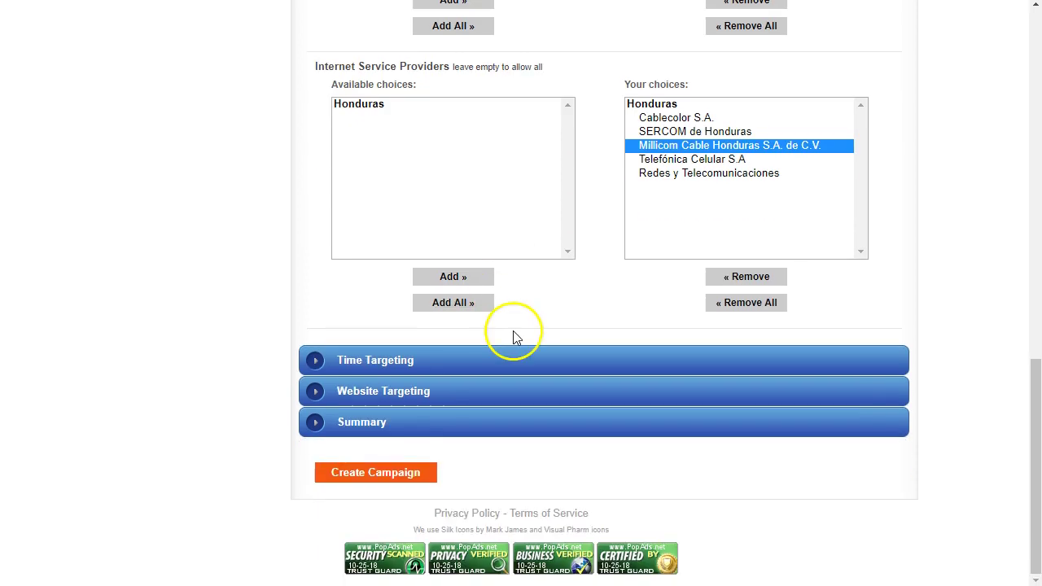
left_click(367, 367)
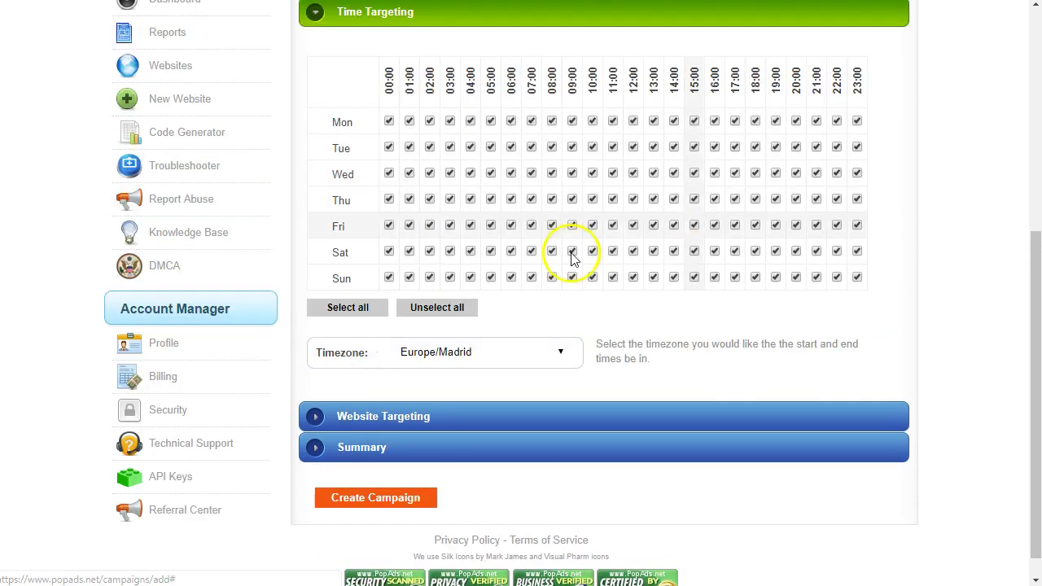
left_click(436, 308)
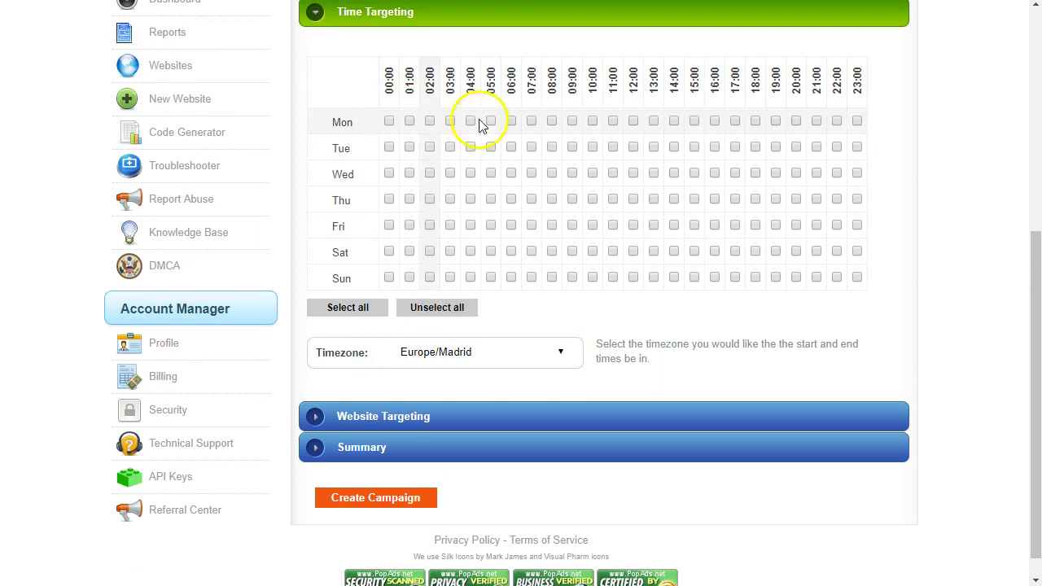
scroll(553, 274, "down", 1)
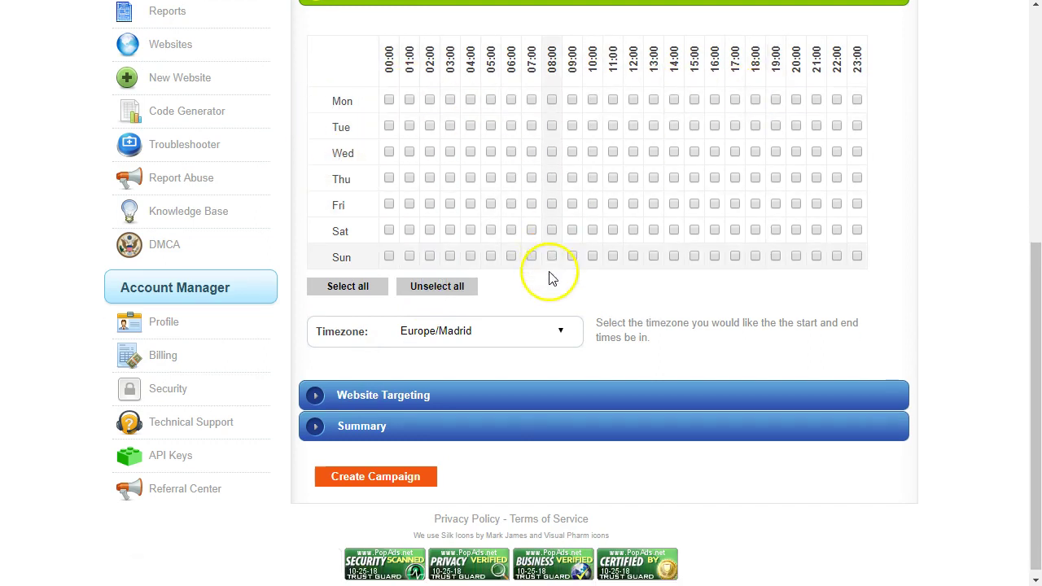
Review the Website Targeting modes, and examine the Traffic Estimator and both bid distribution charts in the Summary.
left_click(405, 393)
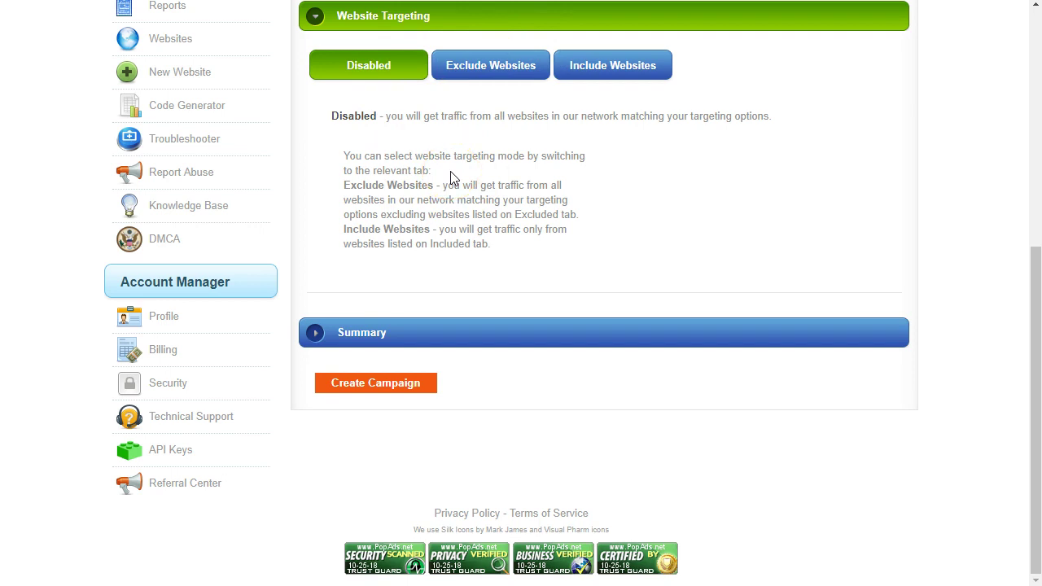
left_click(378, 335)
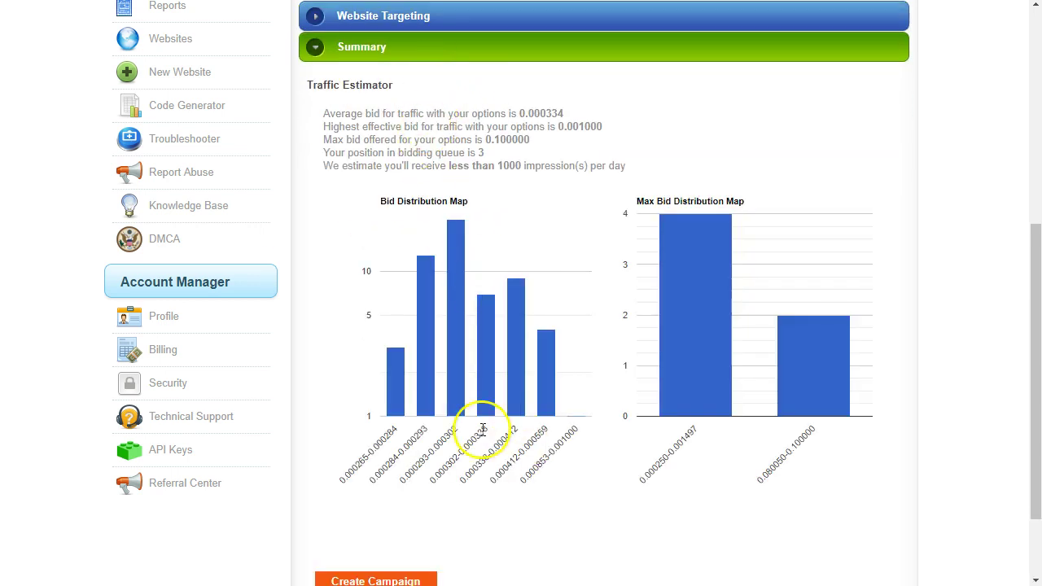
scroll(474, 374, "down", 1)
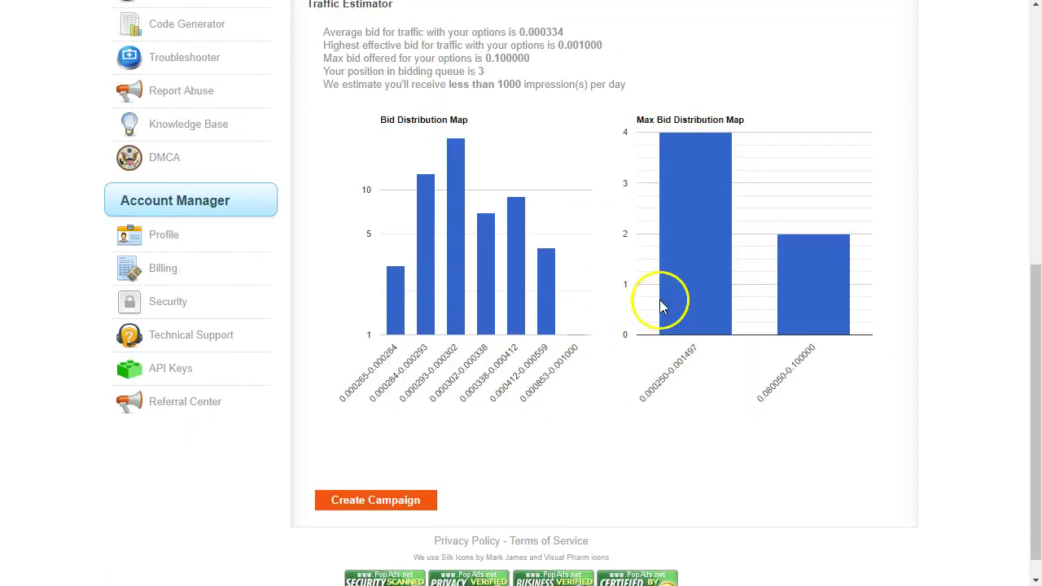
mouse_move(394, 322)
mouse_move(429, 303)
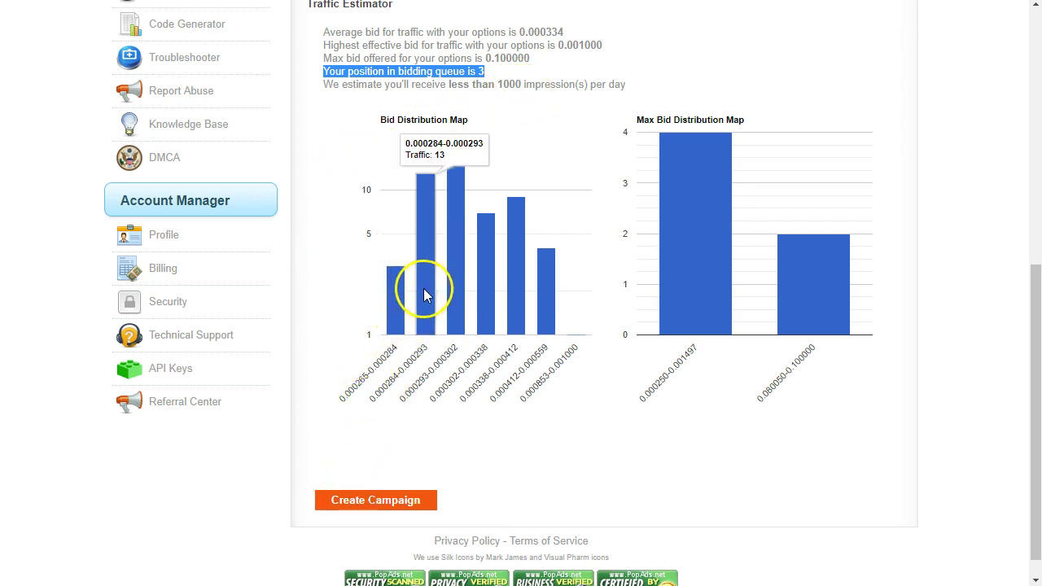
mouse_move(456, 240)
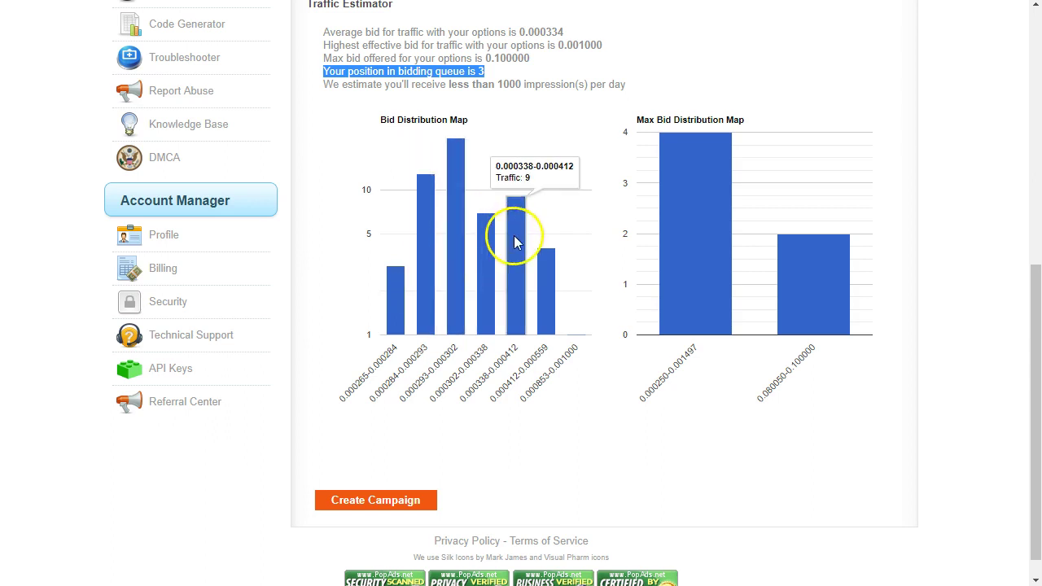
mouse_move(559, 281)
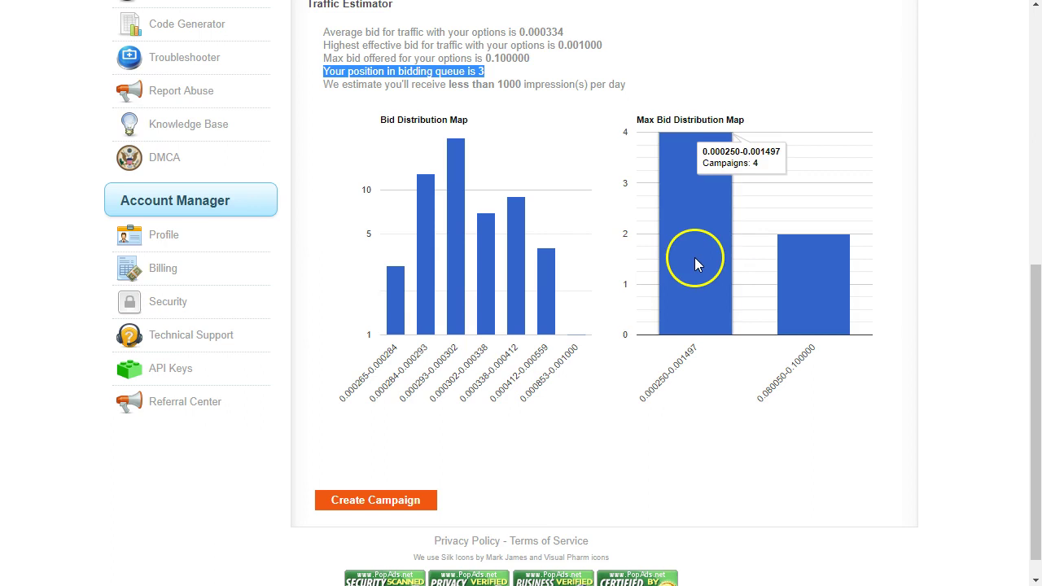
Recheck the Max Bid and budget values in Budgets against the Summary's Traffic Estimator.
scroll(498, 354, "up", 6)
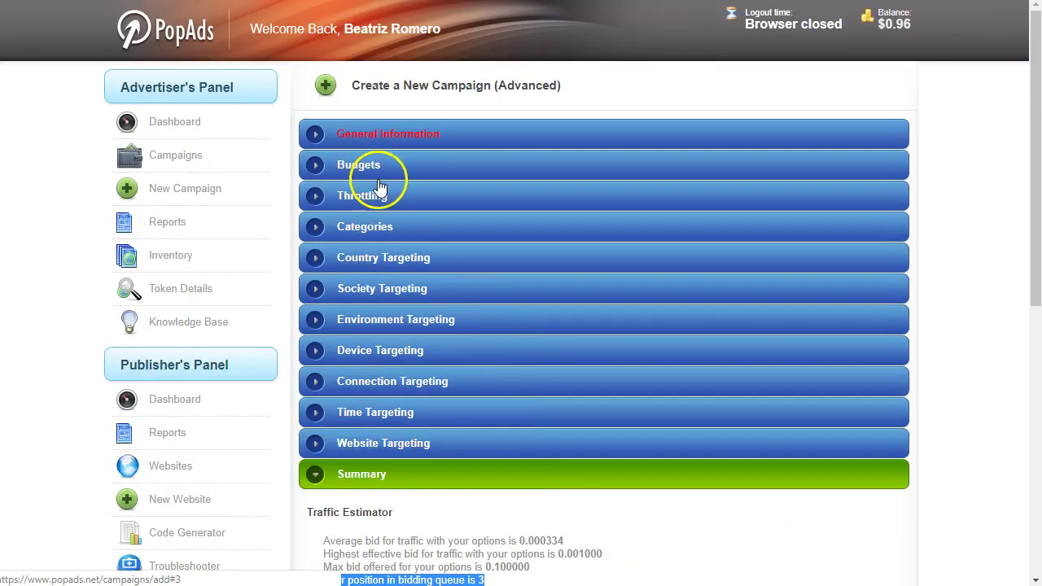
left_click(364, 170)
scroll(366, 170, "down", 2)
left_click(470, 170)
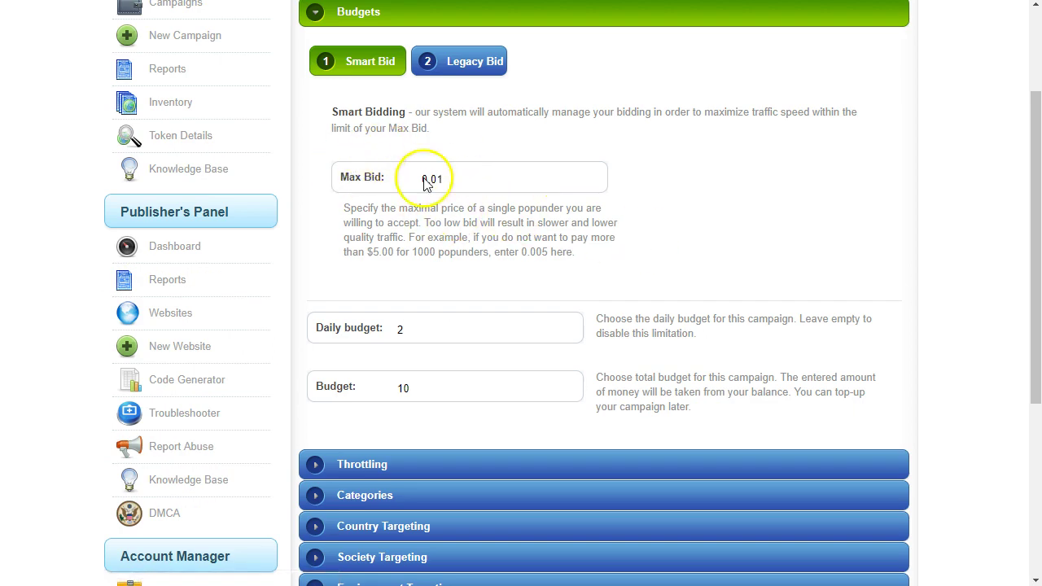
scroll(467, 235, "down", 4)
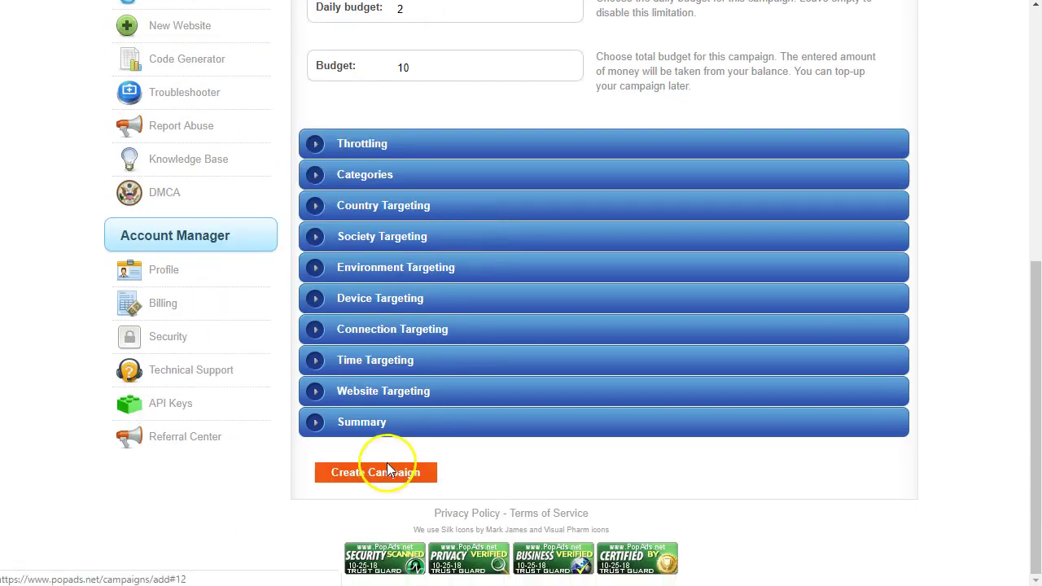
left_click(367, 424)
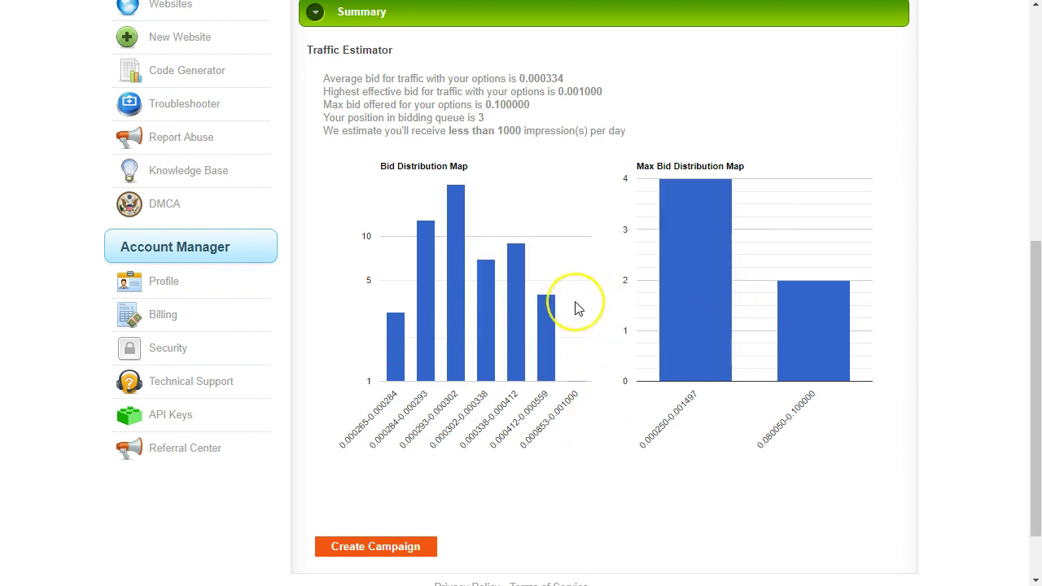
scroll(575, 309, "up", 6)
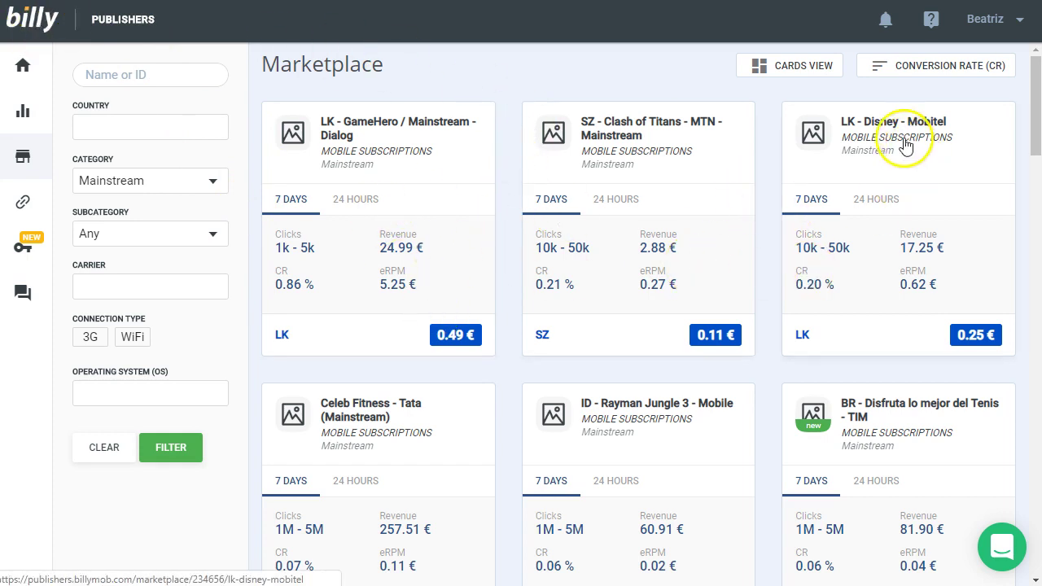
Sort the Mainstream offers in the Billy marketplace by Conversion Rate (CR).
left_click(915, 65)
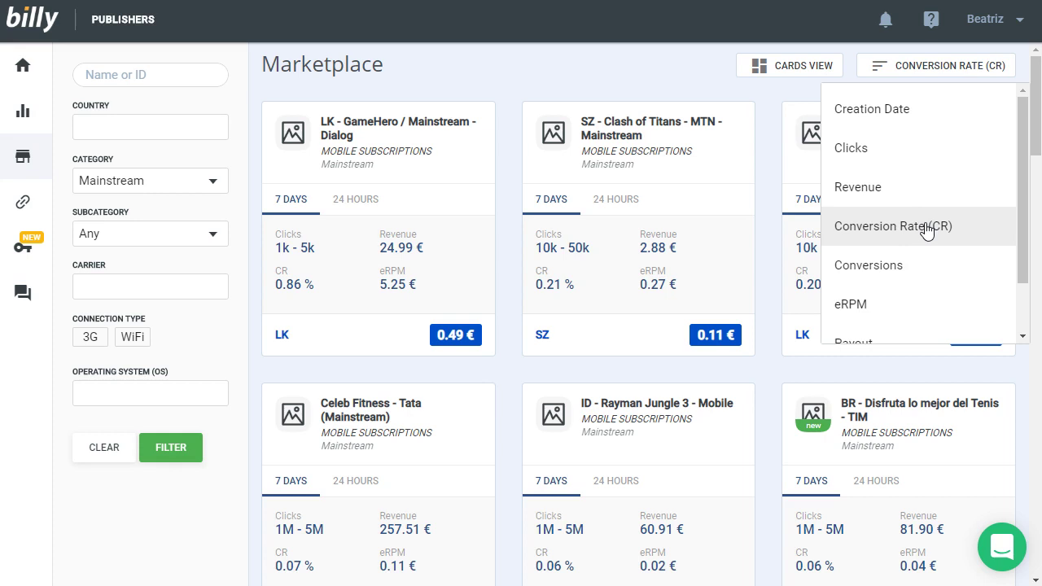
left_click(939, 226)
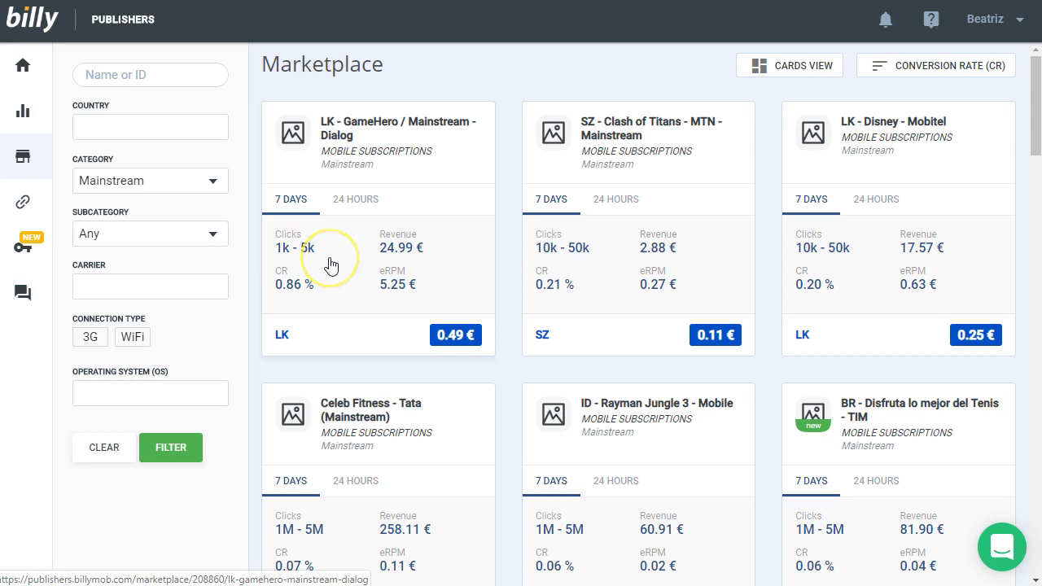
Compare the 24-hour and 7-day statistics of the LK GameHero offer, and identify the countries of the neighbouring offers.
left_click(358, 203)
left_click(282, 203)
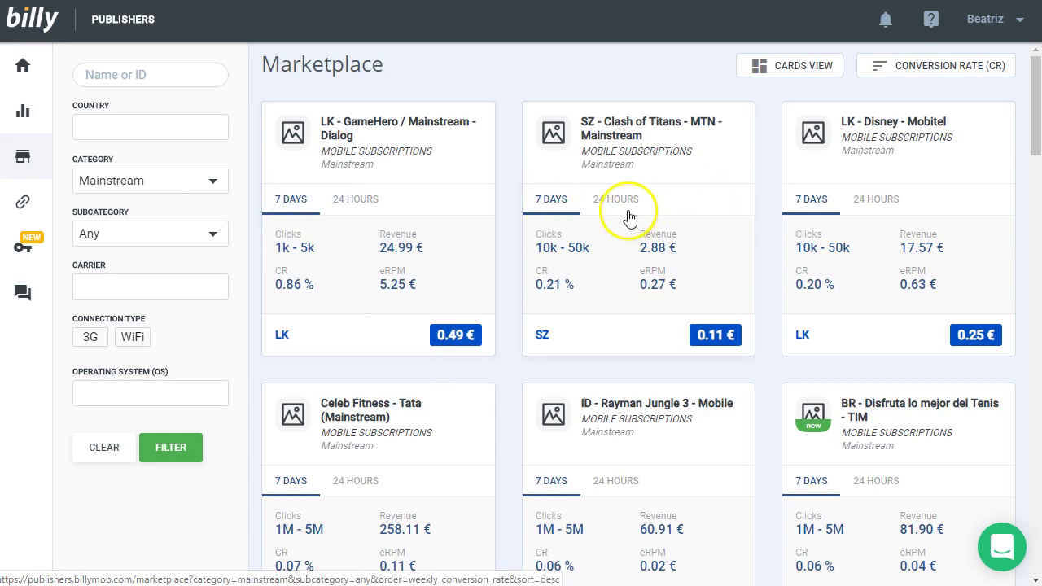
mouse_move(541, 343)
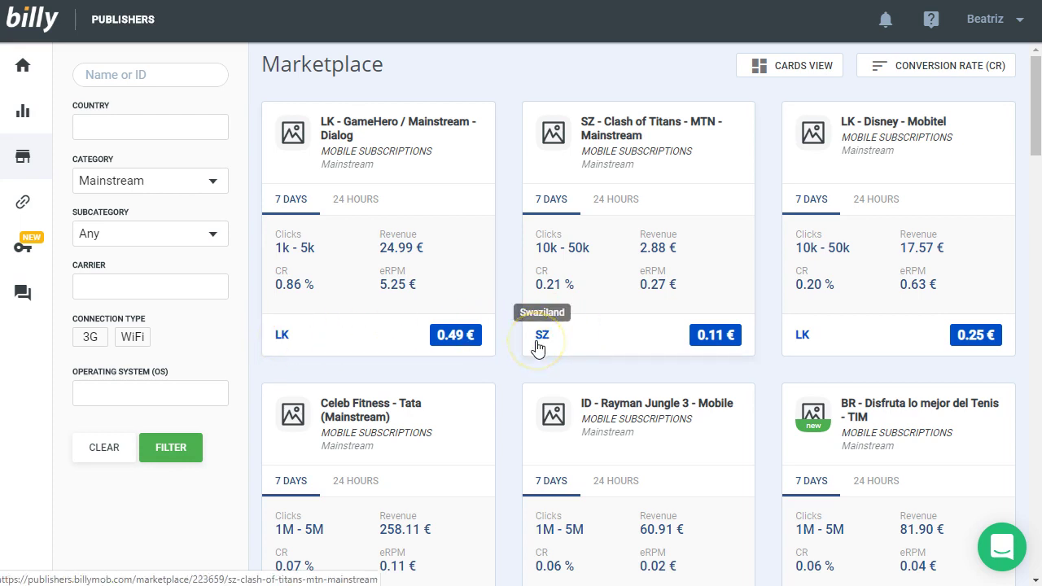
mouse_move(796, 346)
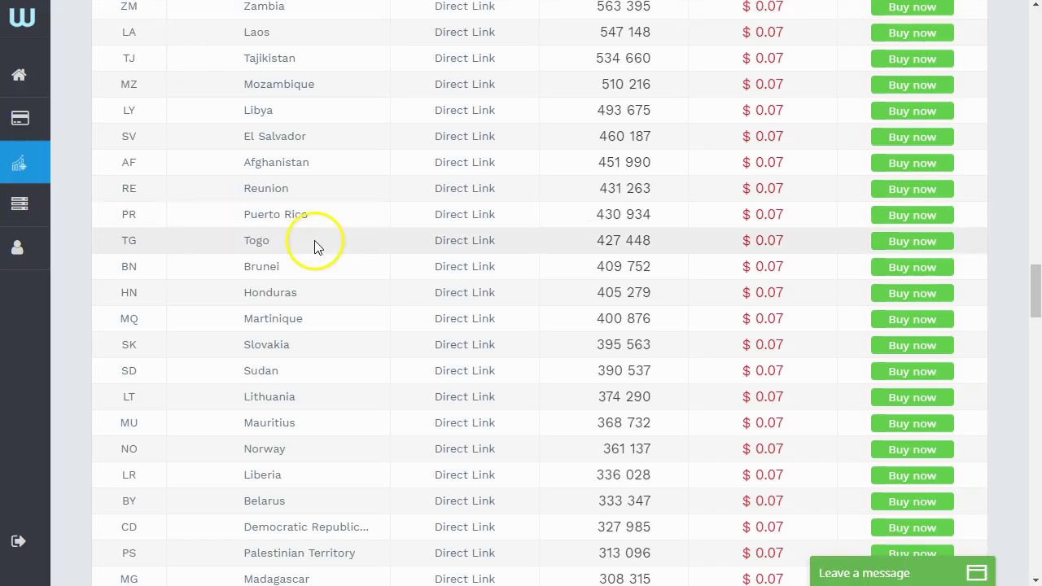
Find Sri Lanka in the Wingoads country traffic list and highlight its Direct Link traffic volume.
scroll(353, 290, "down", 3)
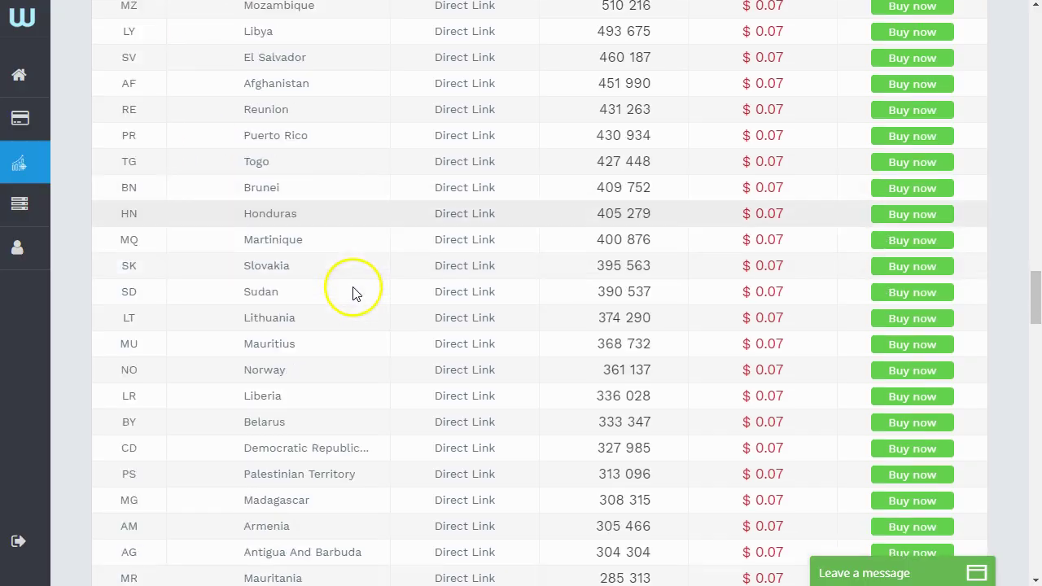
scroll(349, 362, "down", 4)
scroll(490, 297, "up", 3)
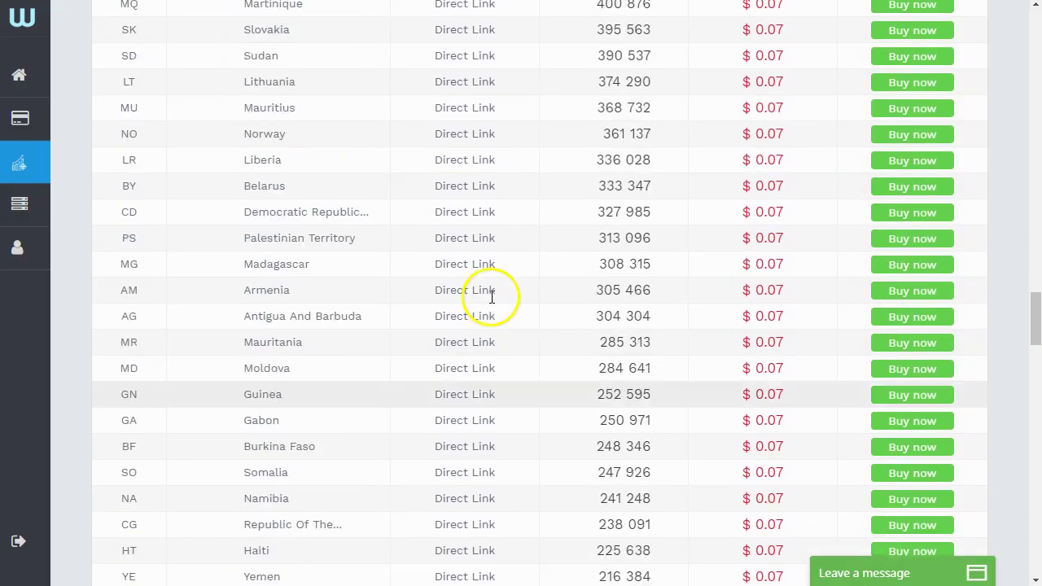
key("ctrl+f")
type("sr")
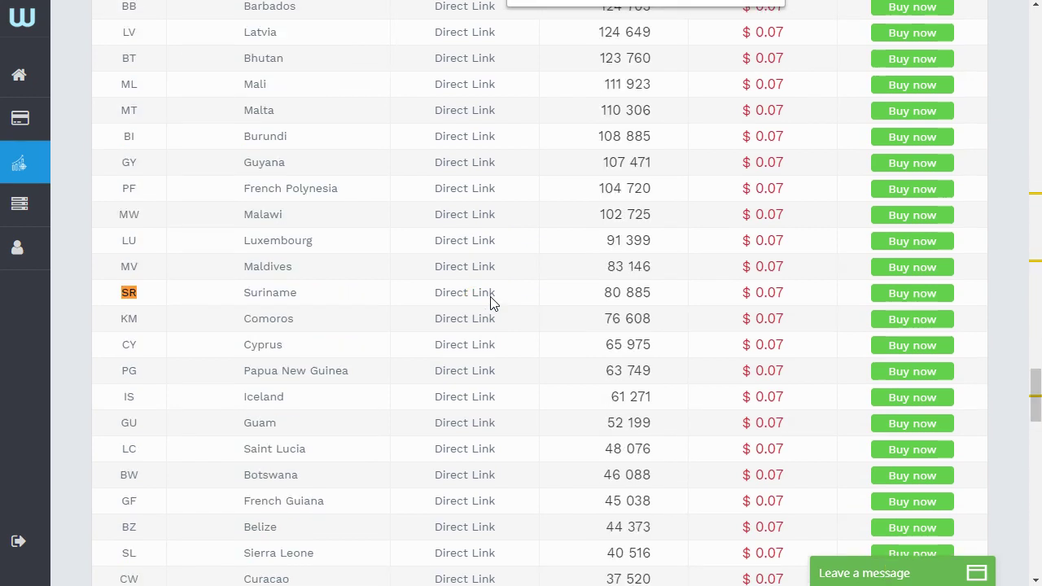
type("i")
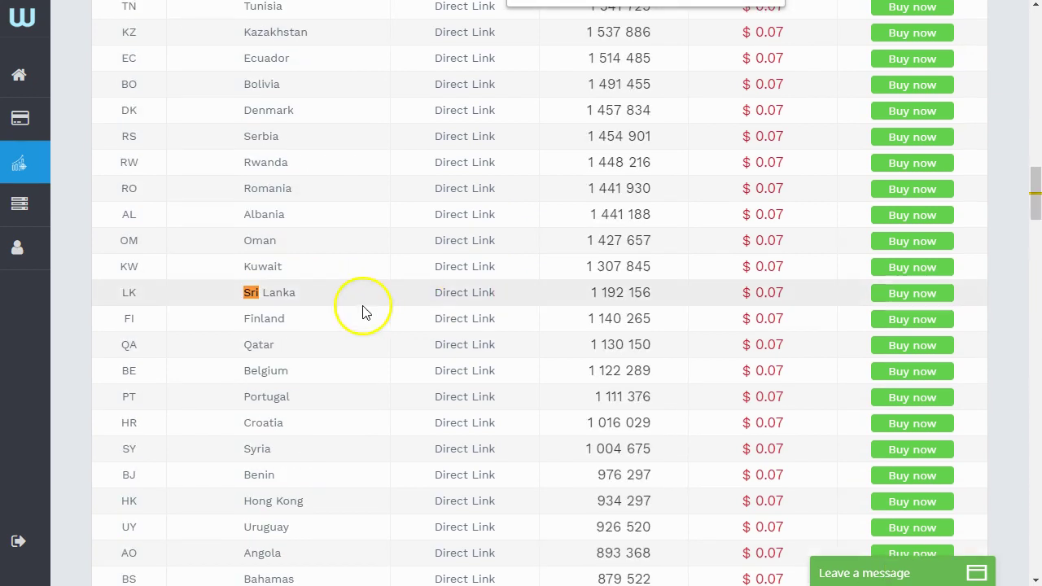
left_click_drag(592, 291, 657, 305)
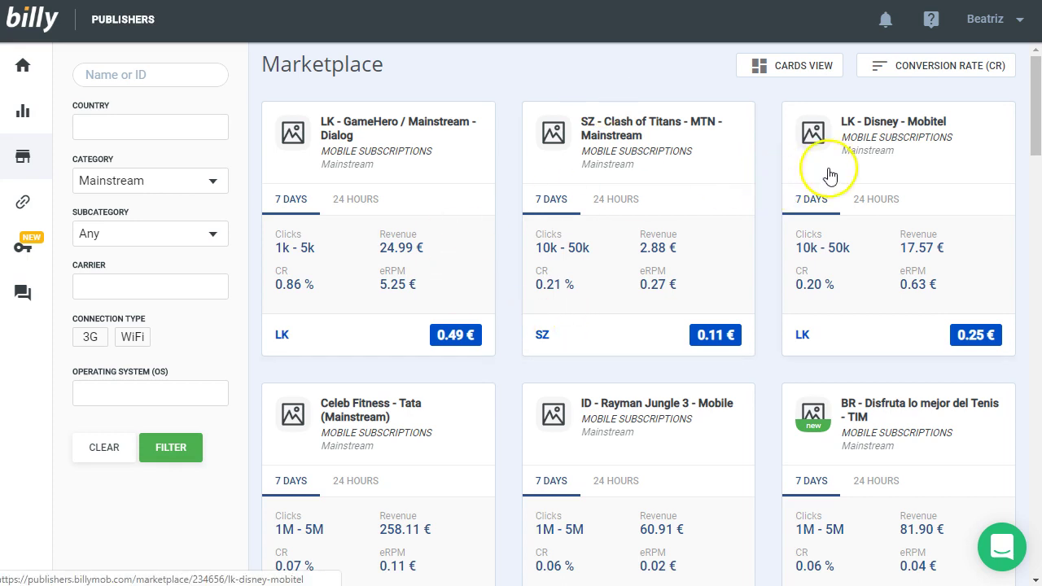
Switch back to the Billy marketplace and compare clicks, revenue and CR of the two top rows of CR-sorted Mainstream offers.
scroll(481, 371, "down", 2)
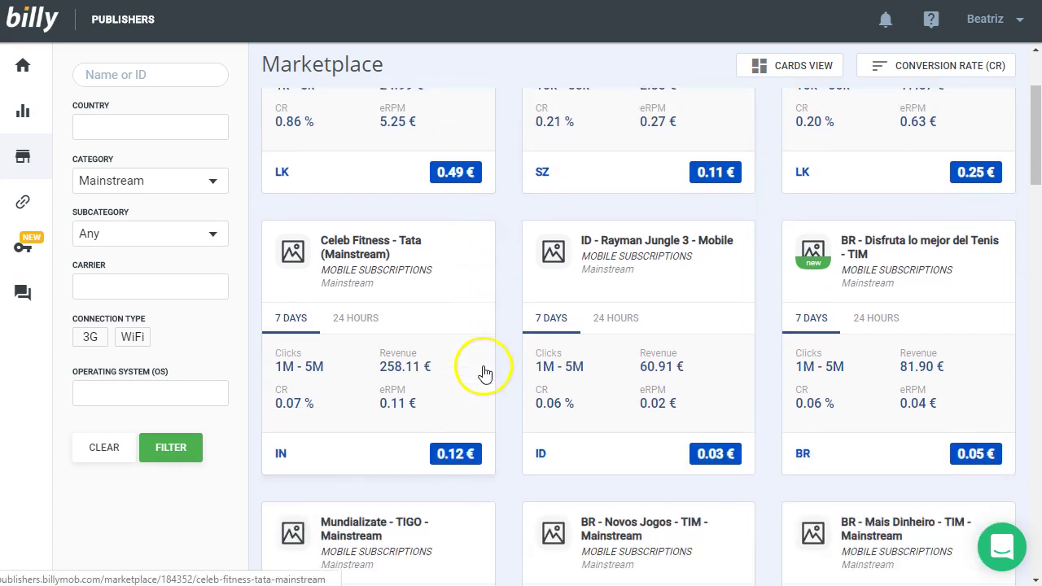
scroll(382, 312, "down", 1)
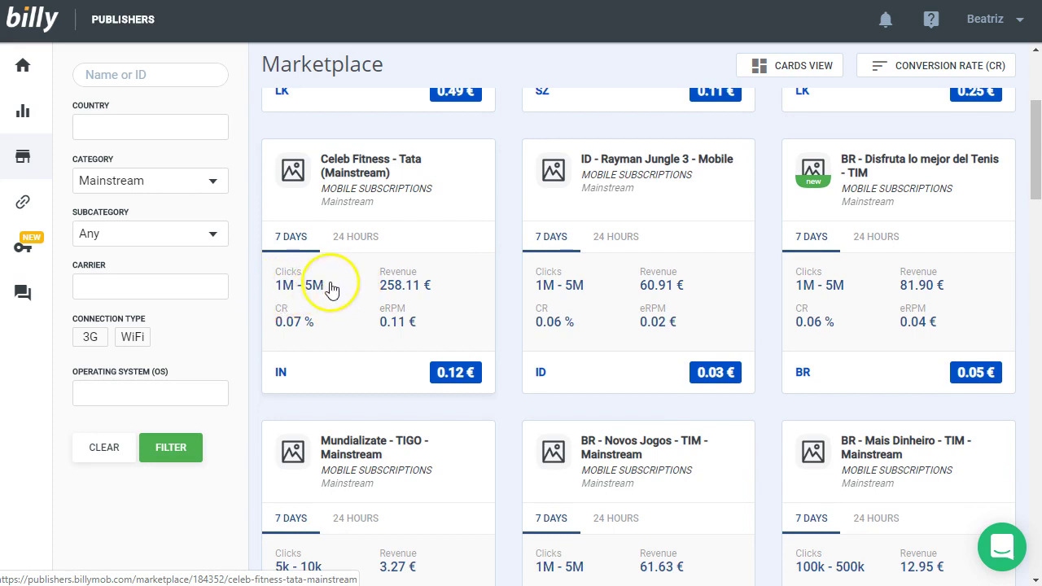
scroll(331, 290, "up", 1)
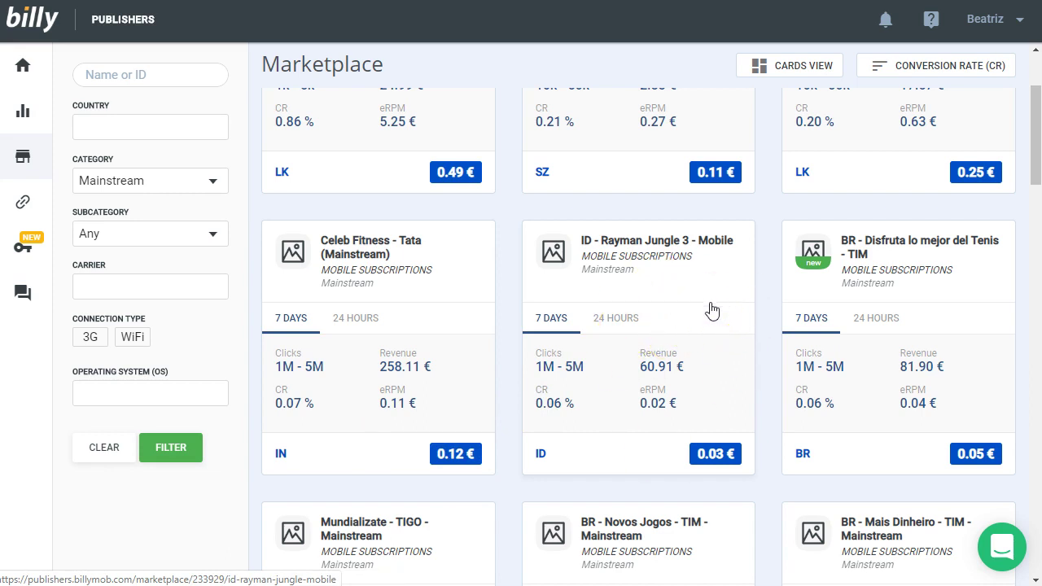
scroll(712, 310, "up", 1)
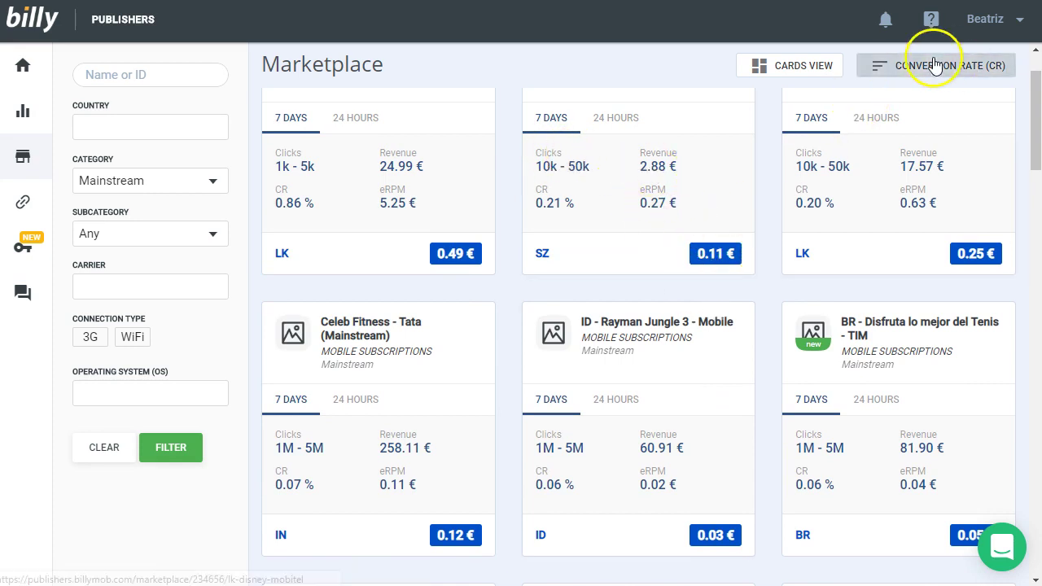
scroll(594, 447, "down", 1)
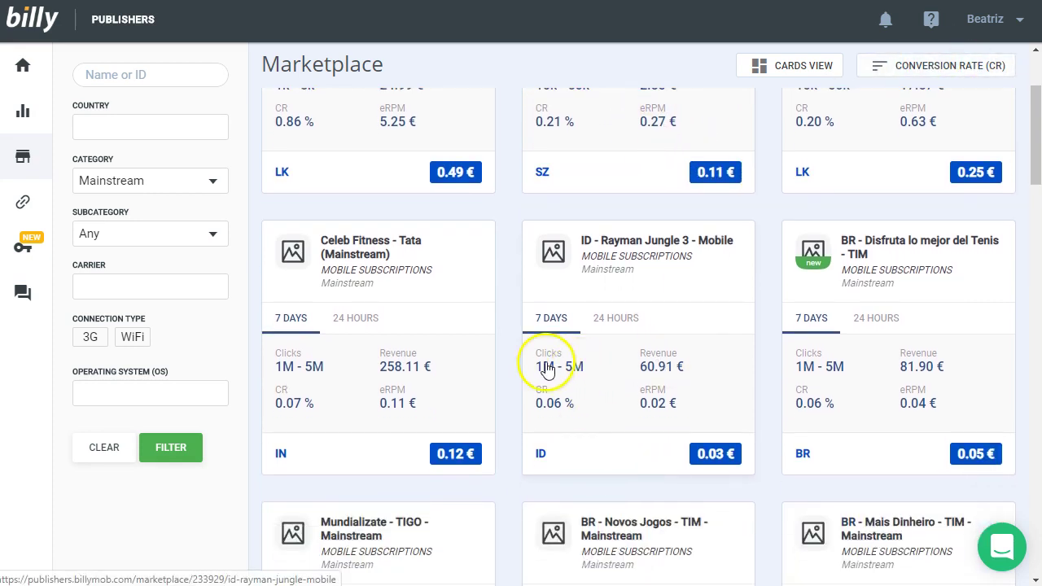
scroll(561, 367, "up", 2)
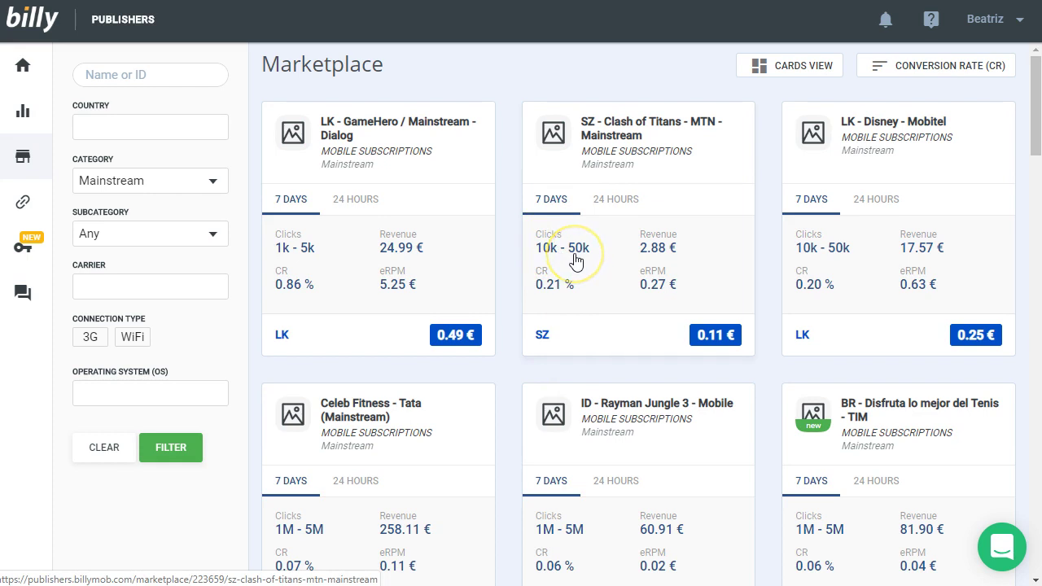
scroll(574, 261, "down", 2)
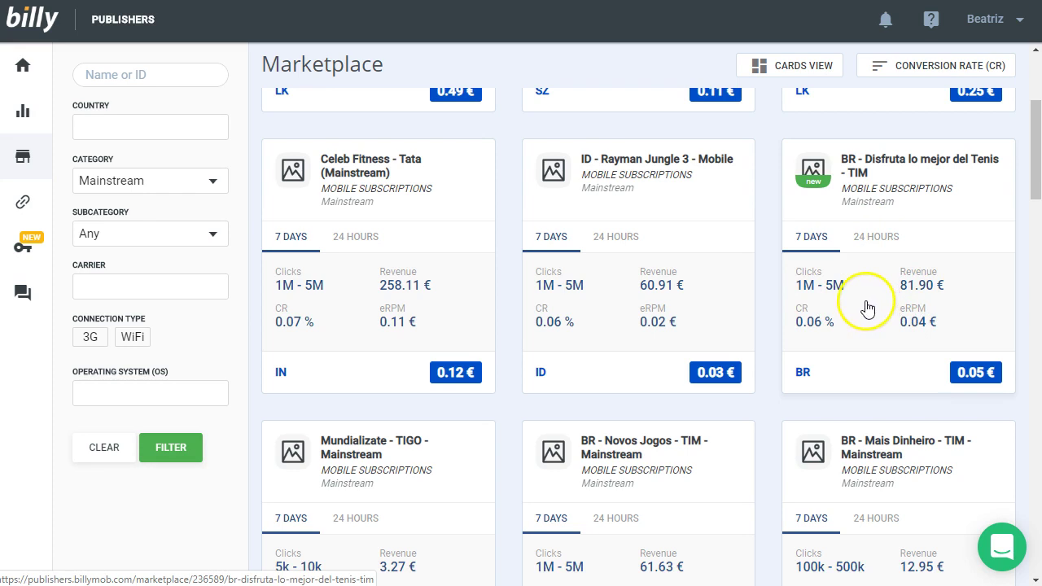
Examine the next rows of CR-sorted offers, from Mundializate TIGO to LK Spiderman, and identify the country of the LK Fitness Women offer.
scroll(862, 289, "down", 2)
scroll(865, 293, "down", 1)
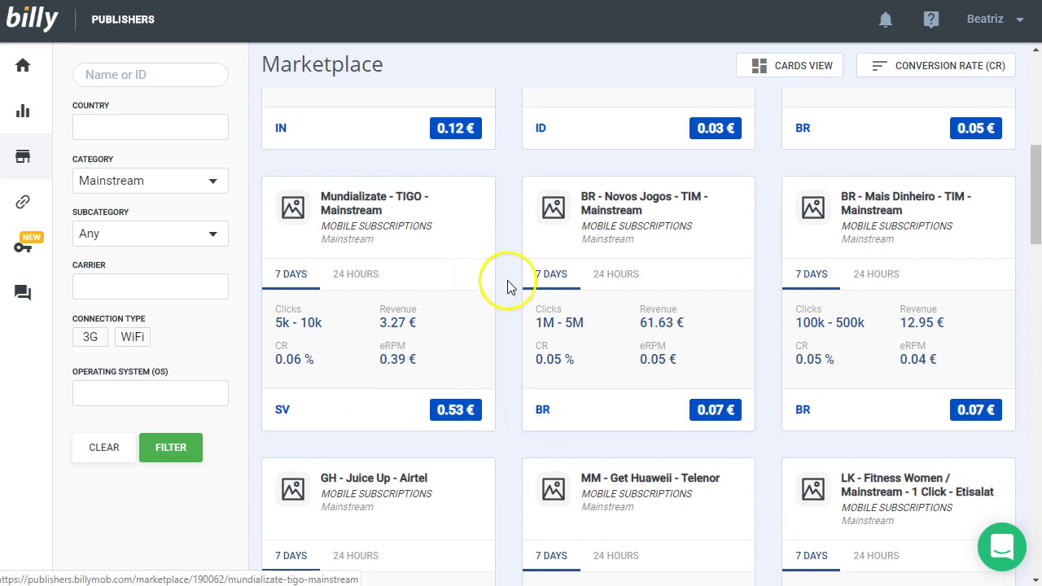
scroll(521, 342, "down", 2)
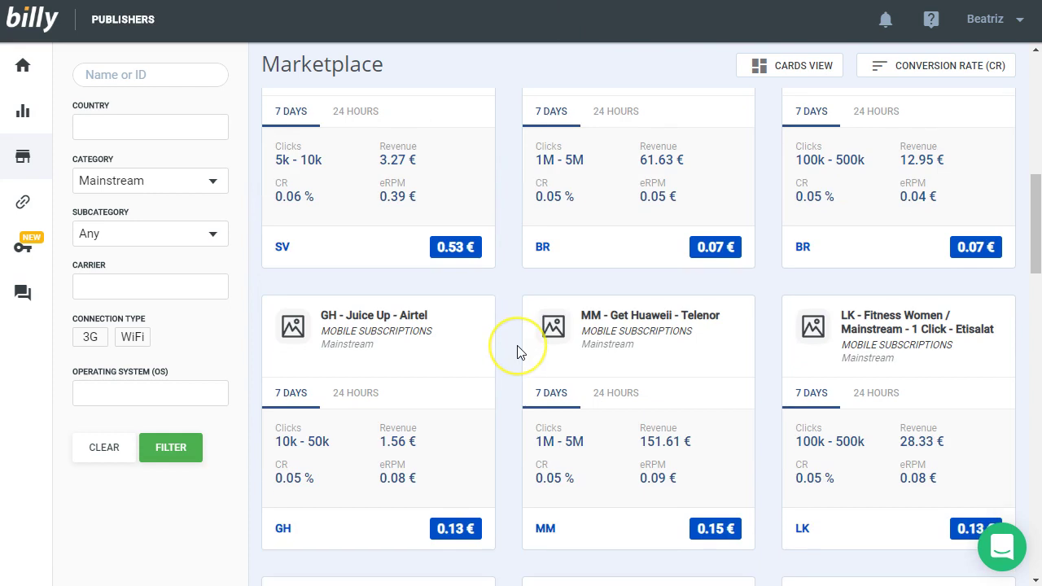
scroll(518, 352, "down", 1)
scroll(517, 351, "down", 2)
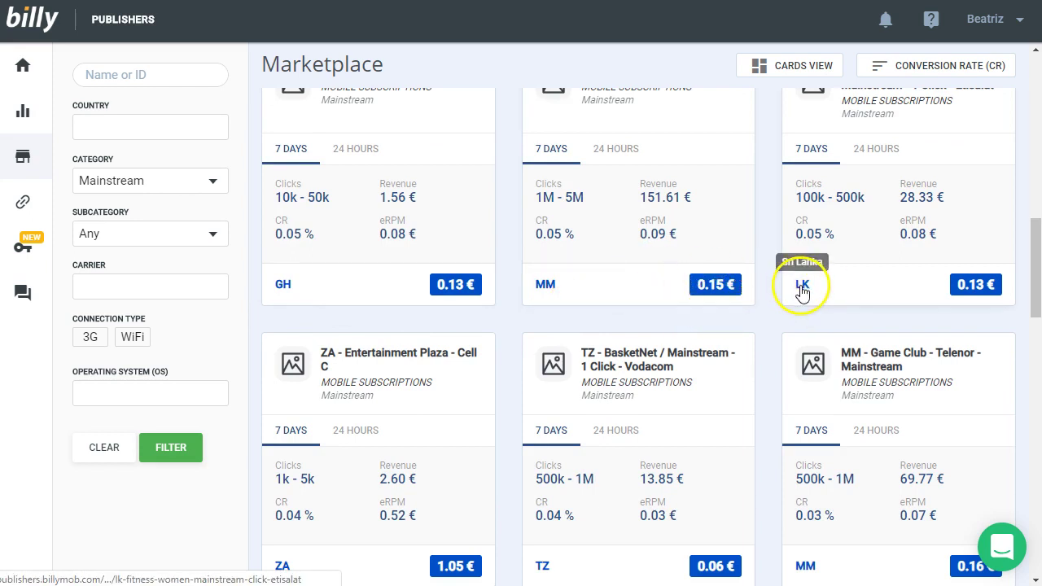
scroll(762, 344, "up", 1)
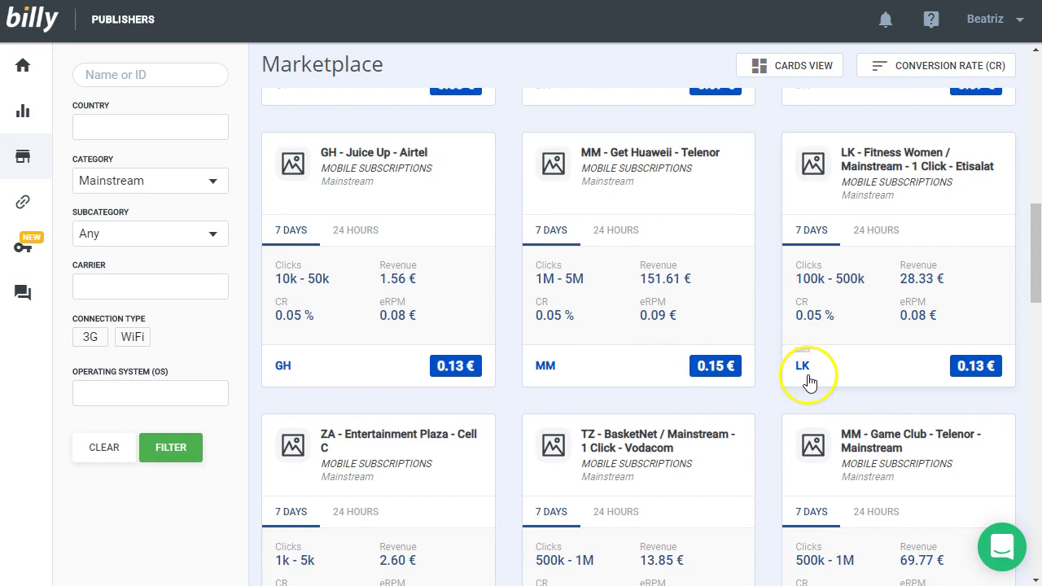
scroll(500, 412, "down", 4)
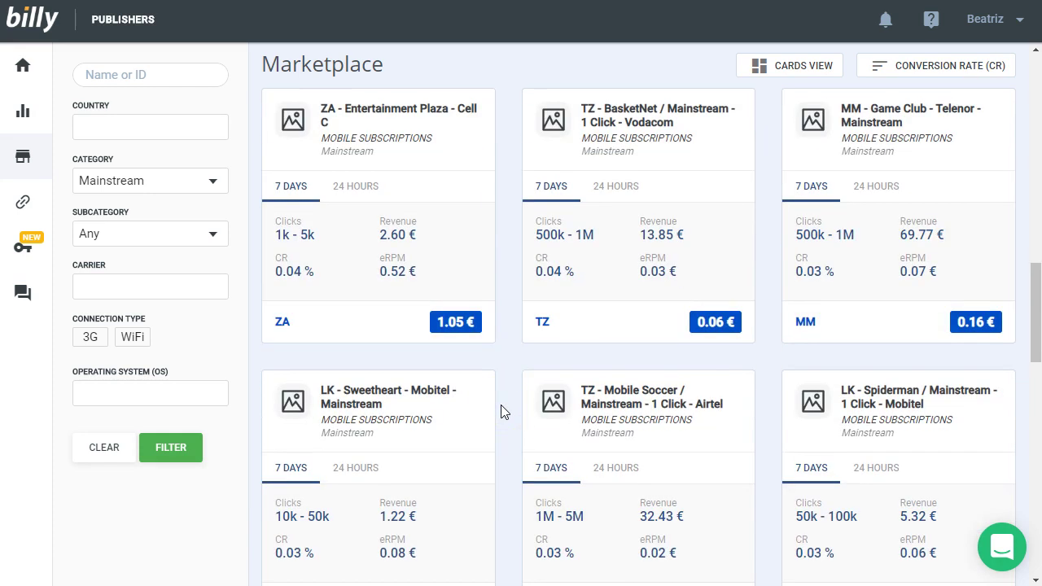
left_click(193, 186)
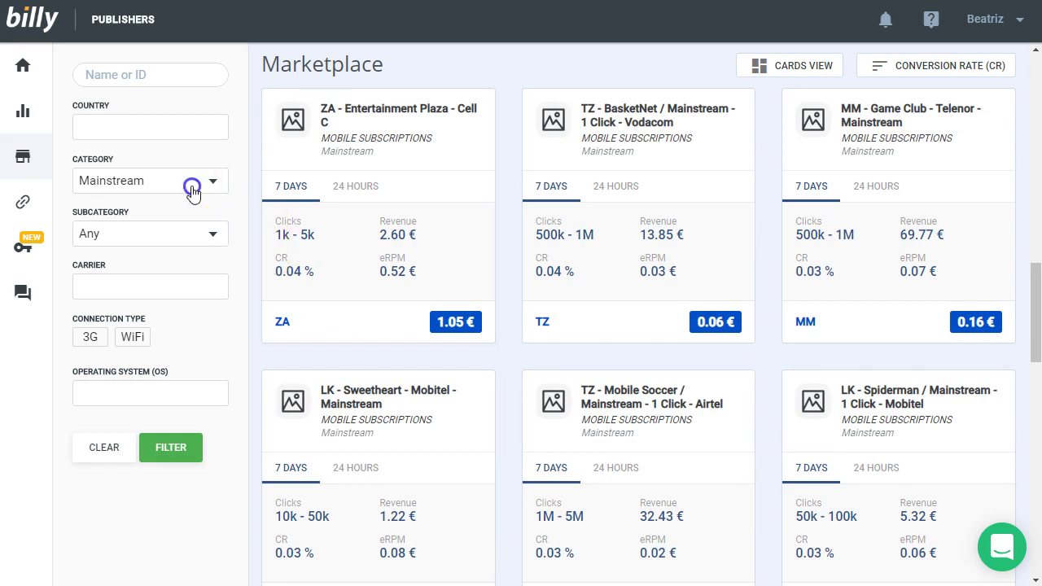
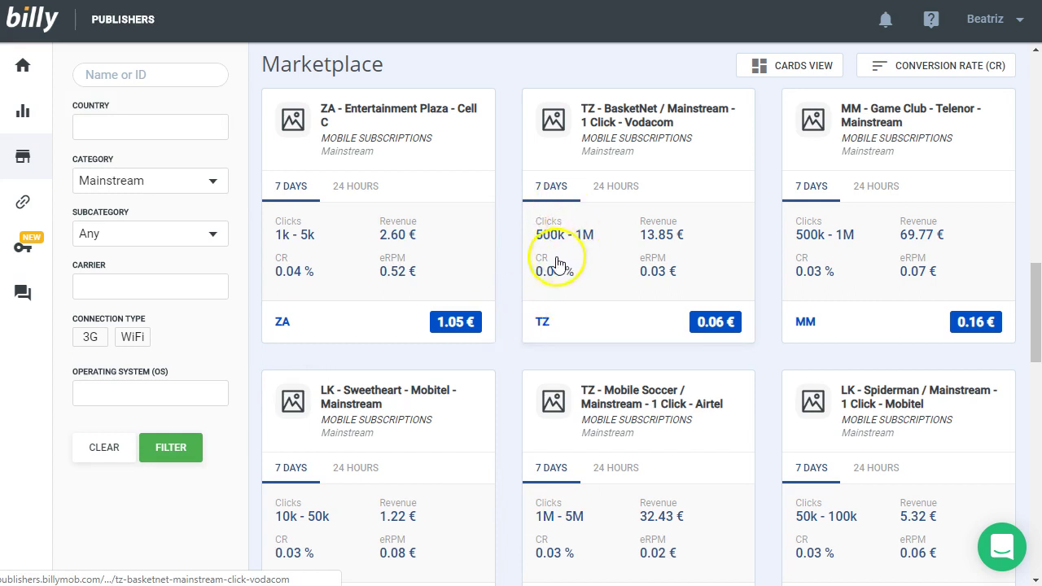
scroll(484, 353, "down", 2)
Sort the Mainstream offers by Revenue and compare the clicks, CR and countries of the highest-earning ones.
scroll(500, 358, "up", 15)
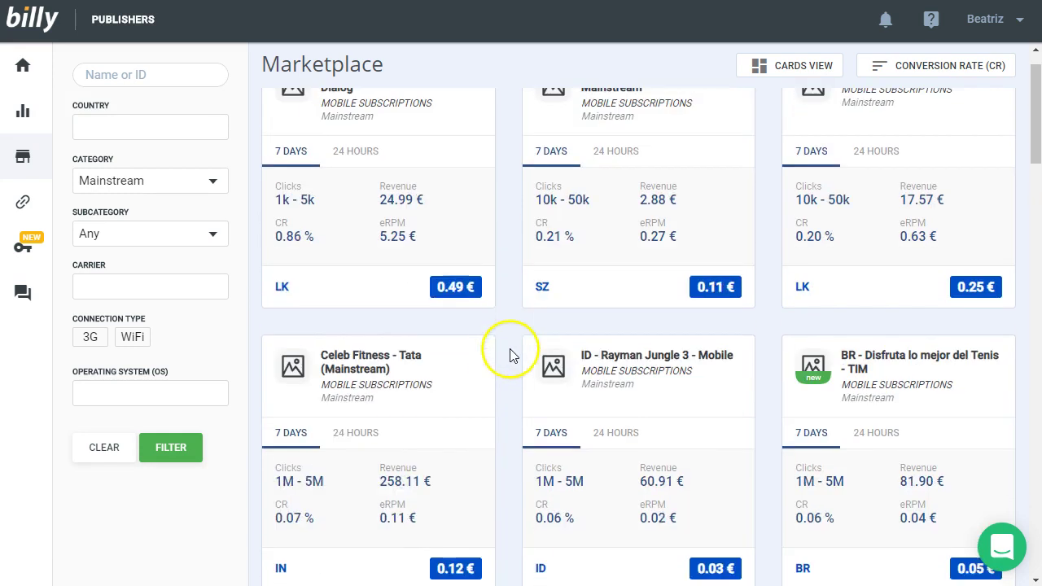
left_click(946, 72)
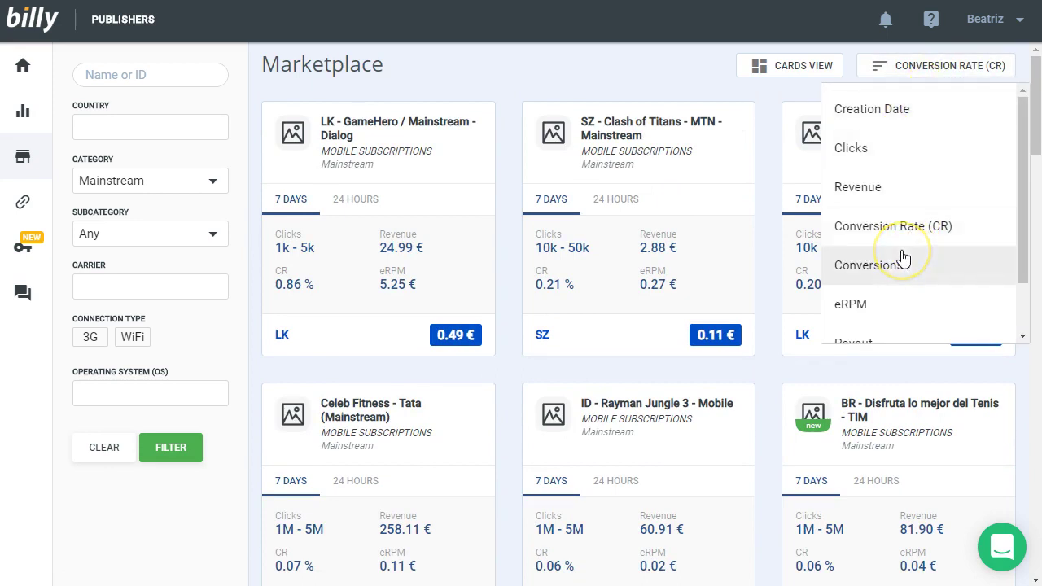
left_click(881, 189)
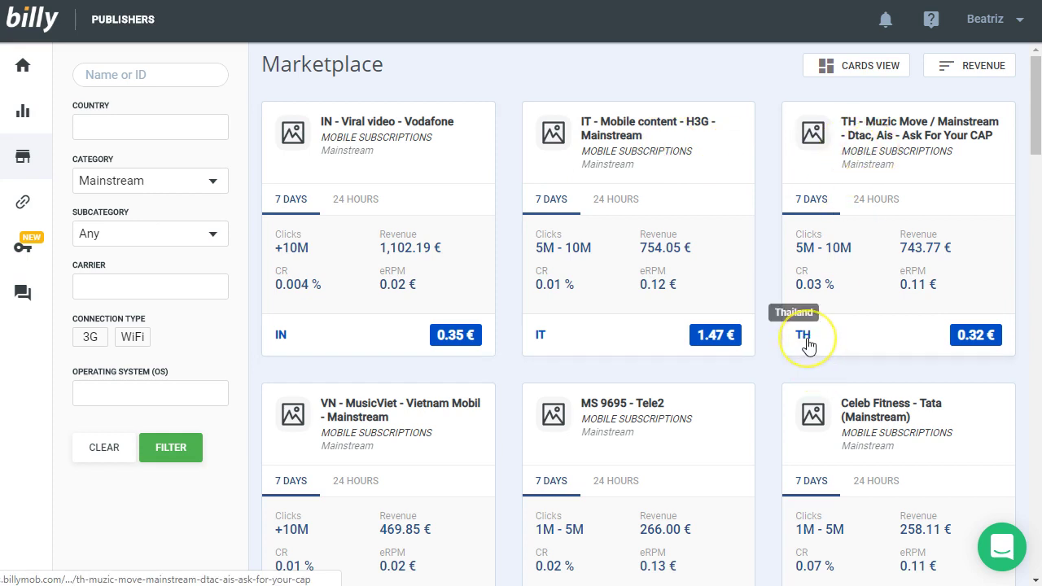
scroll(496, 395, "down", 6)
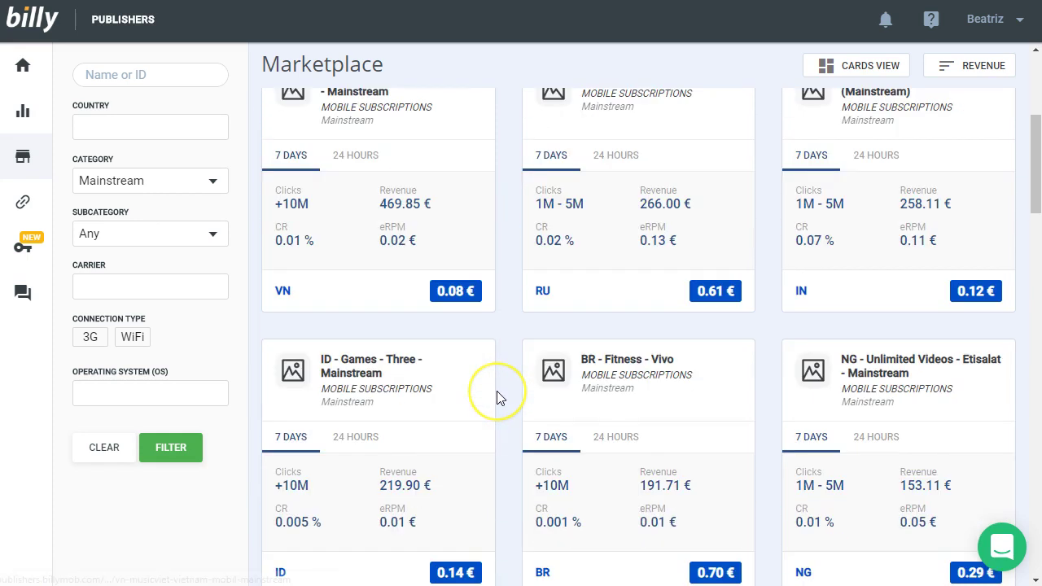
scroll(377, 233, "up", 2)
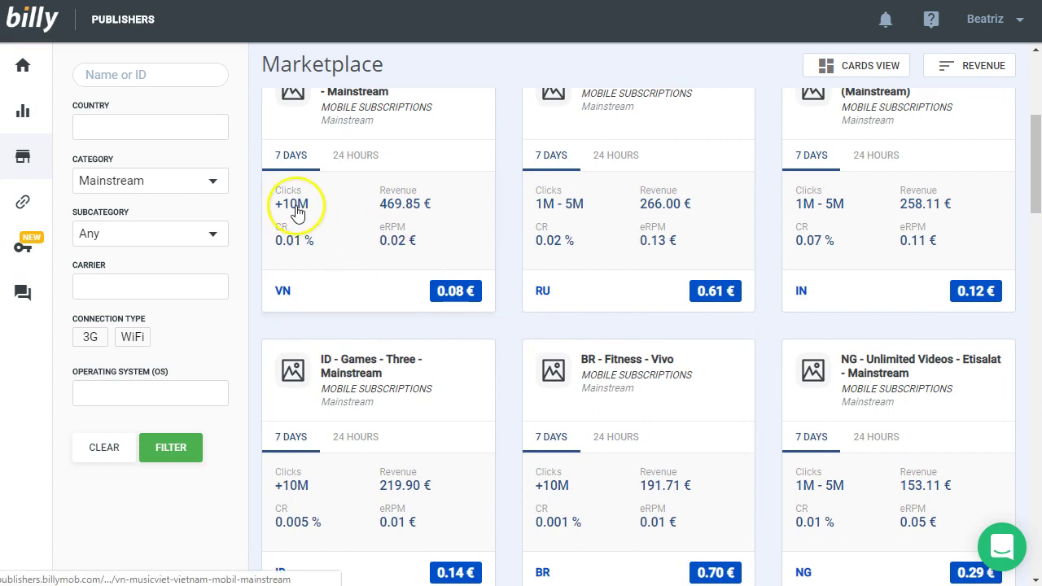
scroll(298, 210, "up", 1)
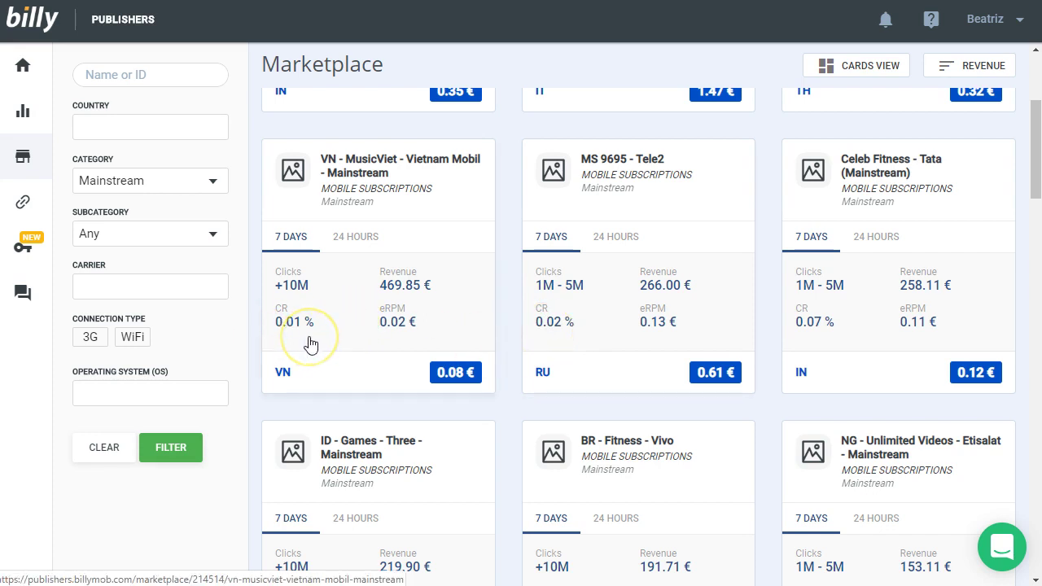
scroll(310, 344, "up", 3)
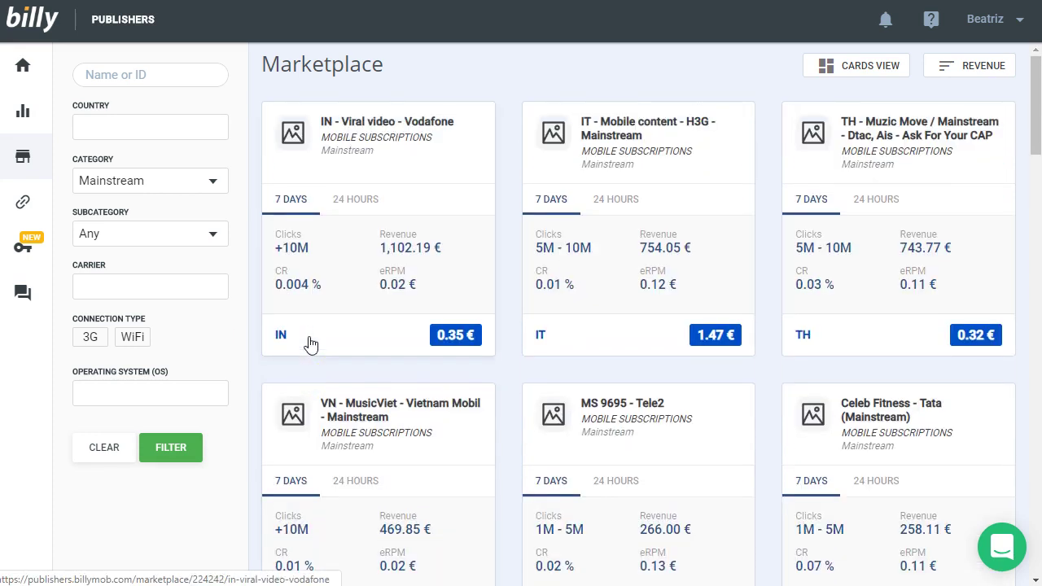
scroll(310, 345, "down", 3)
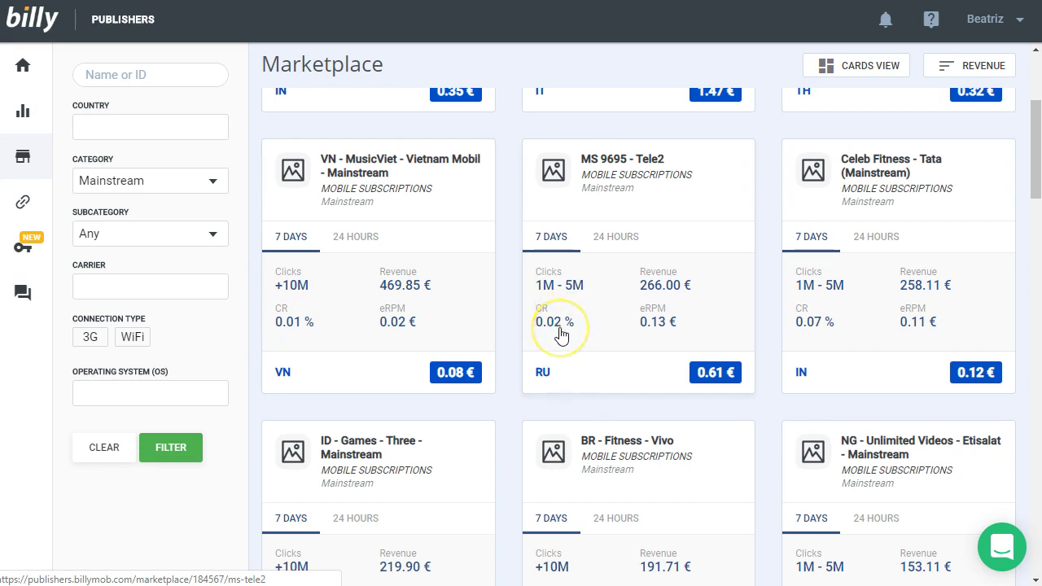
scroll(584, 365, "down", 3)
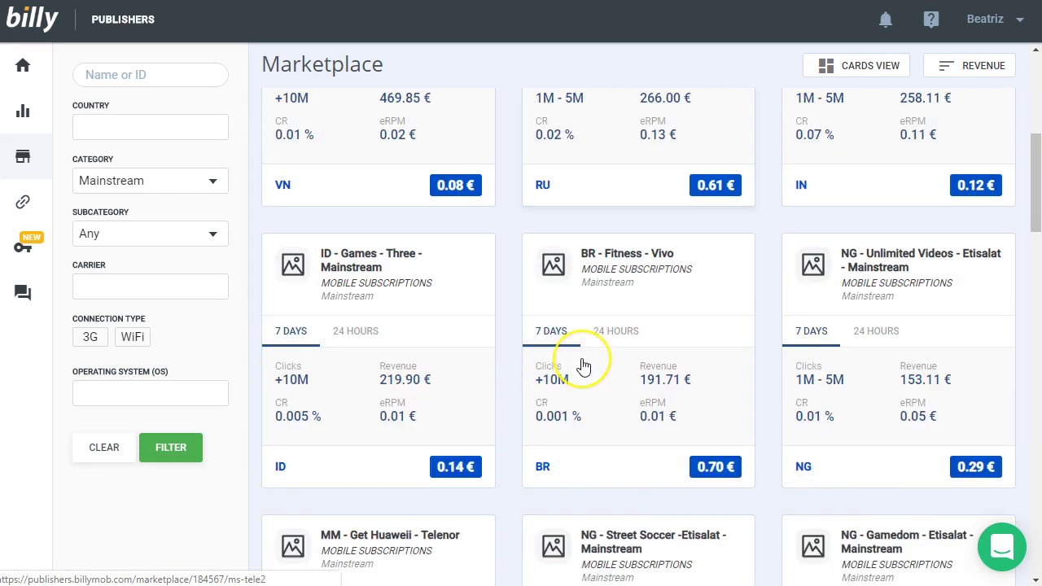
scroll(584, 366, "up", 4)
scroll(581, 365, "down", 3)
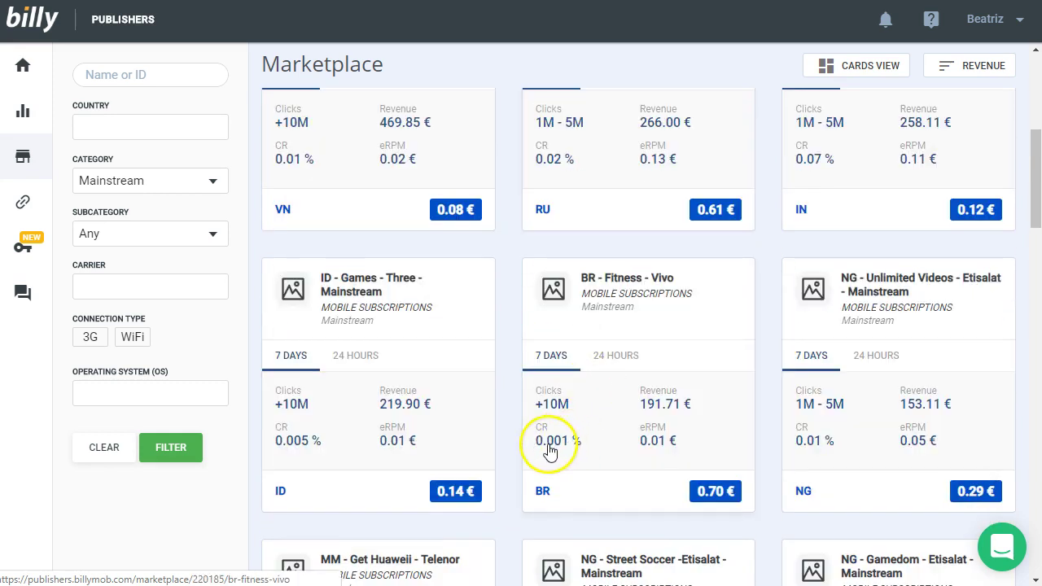
Sort the Mainstream offers by Conversion Rate (CR) again.
scroll(733, 367, "up", 5)
left_click(968, 66)
left_click(893, 225)
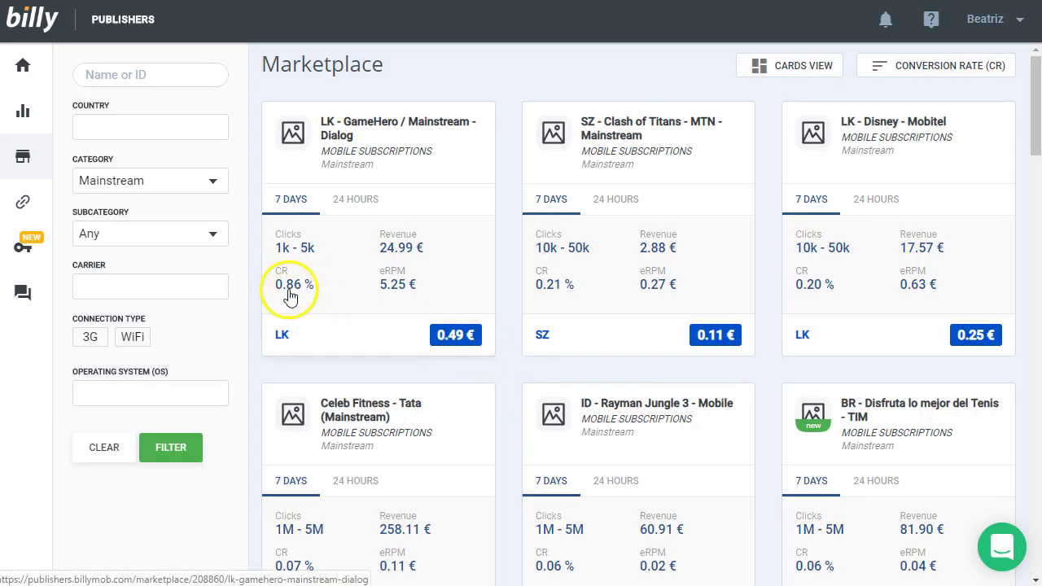
Review the lower-ranked offers in the CR-sorted list, comparing their clicks, CR, payouts and countries down to the MS 9695, Beach Babes and Fashion offers.
scroll(781, 349, "down", 4)
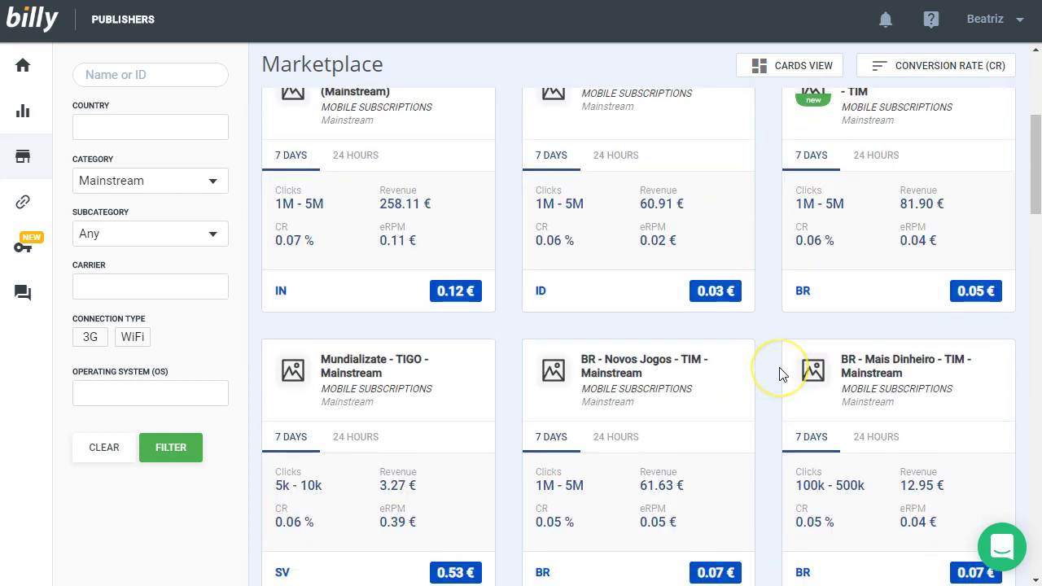
scroll(779, 373, "down", 9)
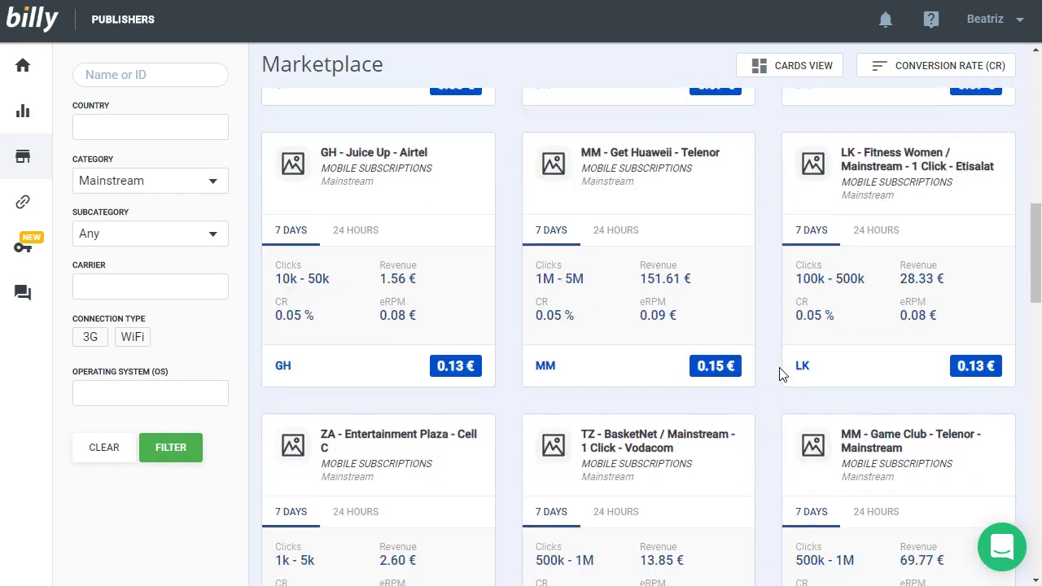
scroll(776, 378, "down", 13)
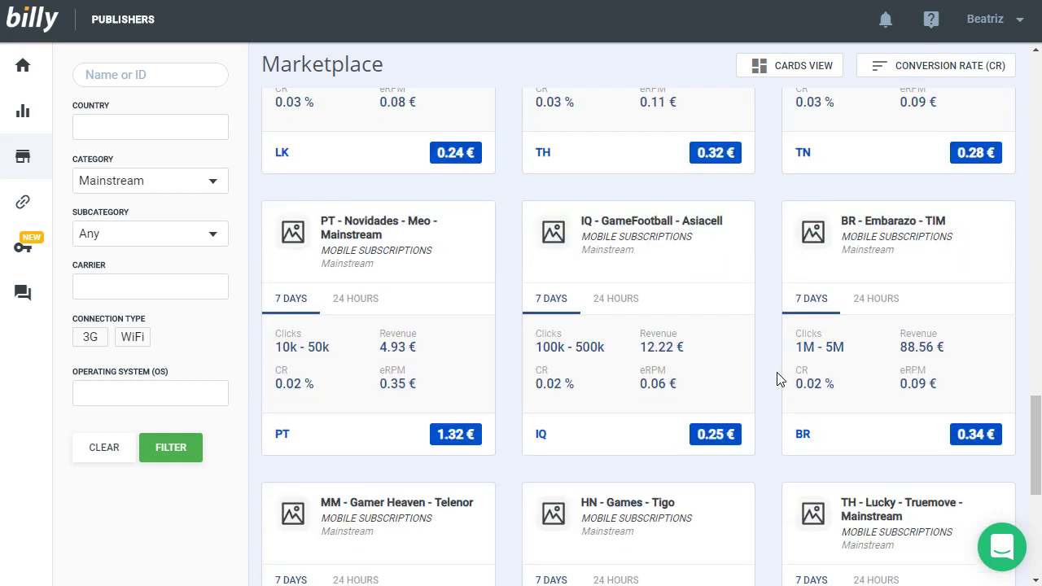
scroll(784, 395, "down", 2)
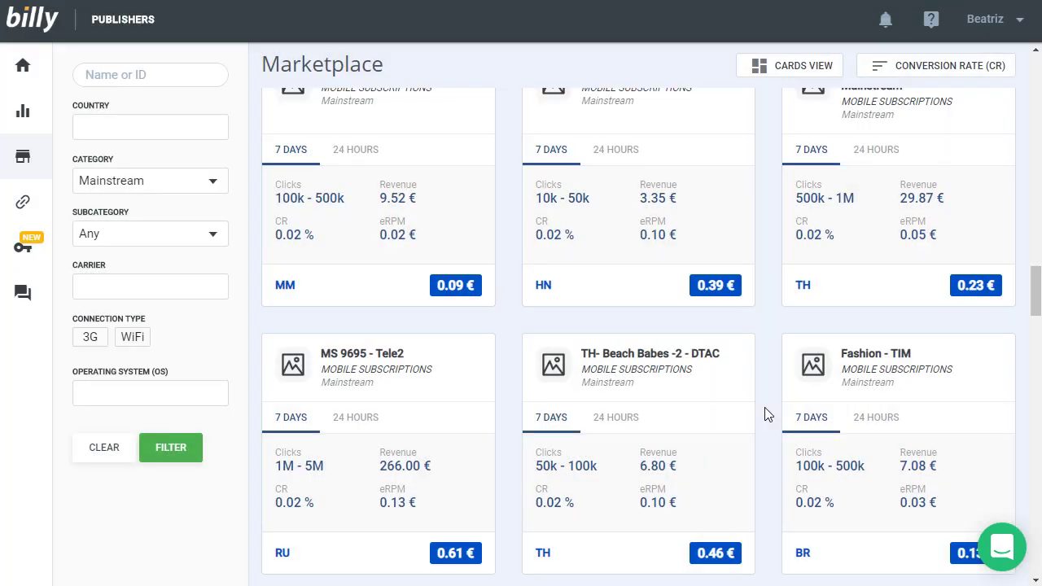
scroll(764, 413, "down", 3)
scroll(764, 414, "up", 5)
scroll(616, 383, "down", 1)
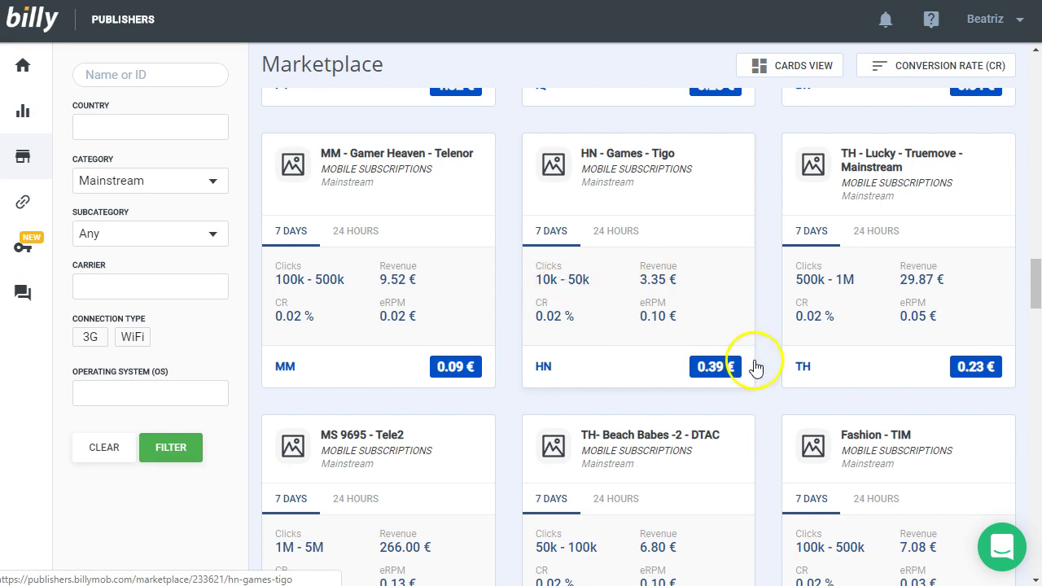
Check the 24-hour and 7-day stats of the HN - Games - Tigo offer and open its details.
left_click(620, 230)
left_click(545, 231)
left_click(621, 160)
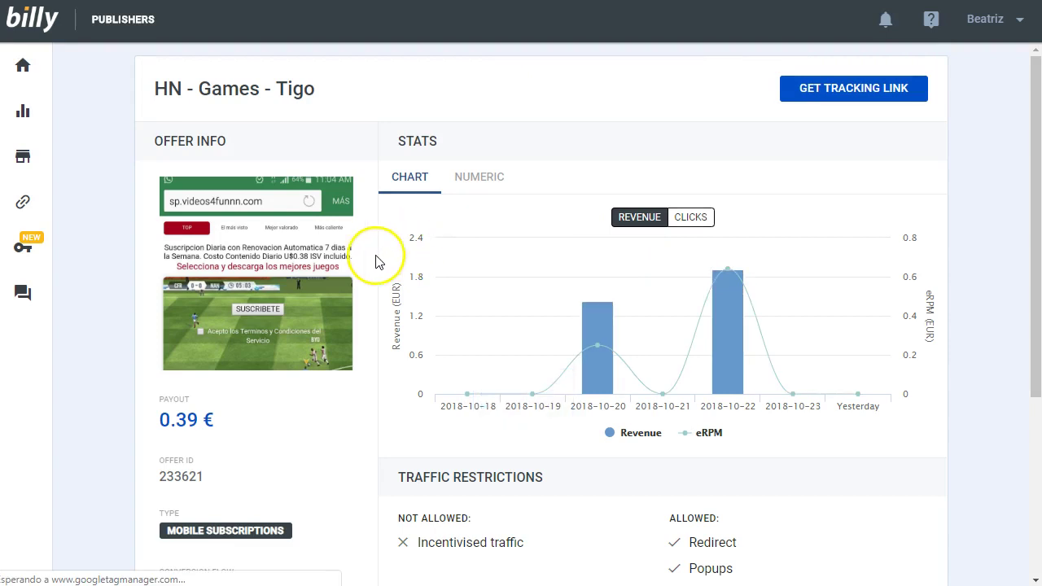
Compare the offer's daily revenue and eRPM chart with its daily clicks and CR chart.
mouse_move(600, 377)
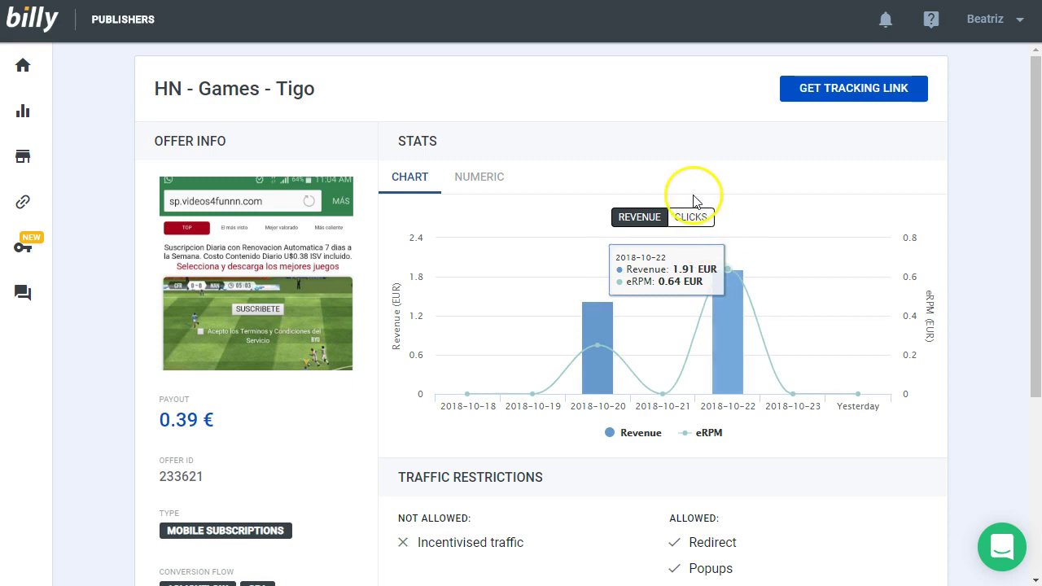
left_click(692, 219)
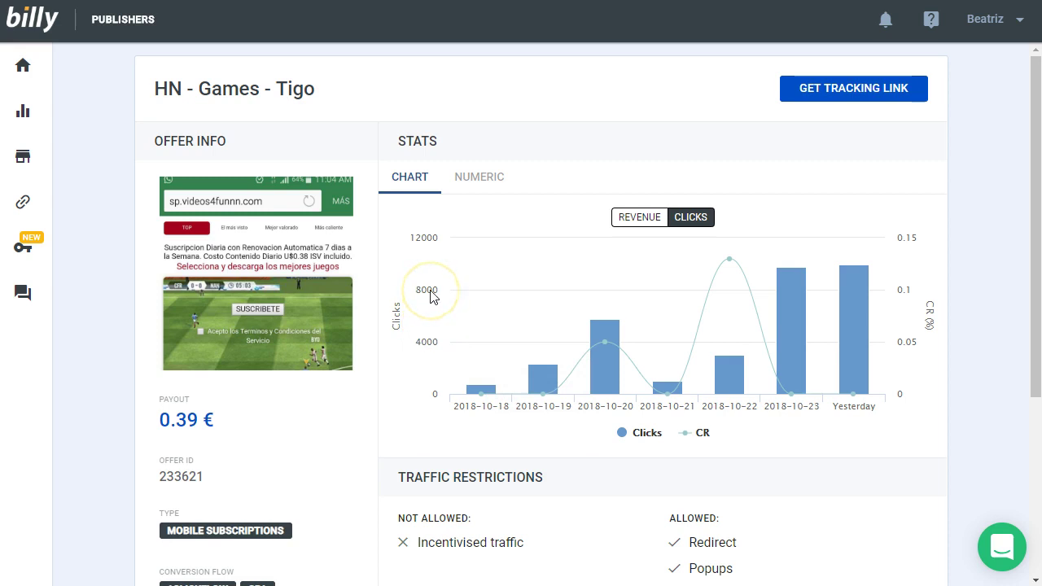
mouse_move(859, 278)
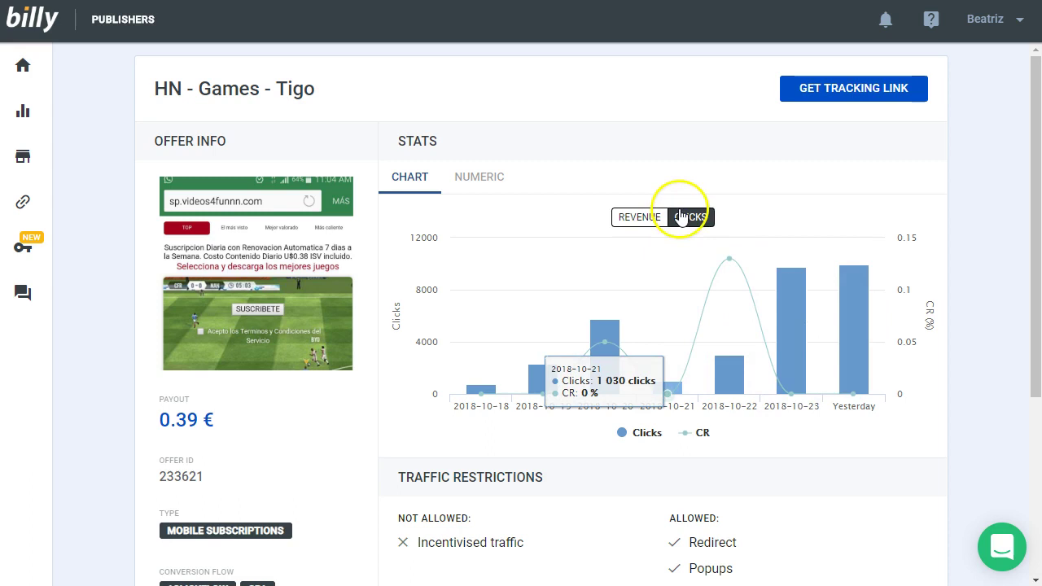
left_click(629, 218)
mouse_move(728, 328)
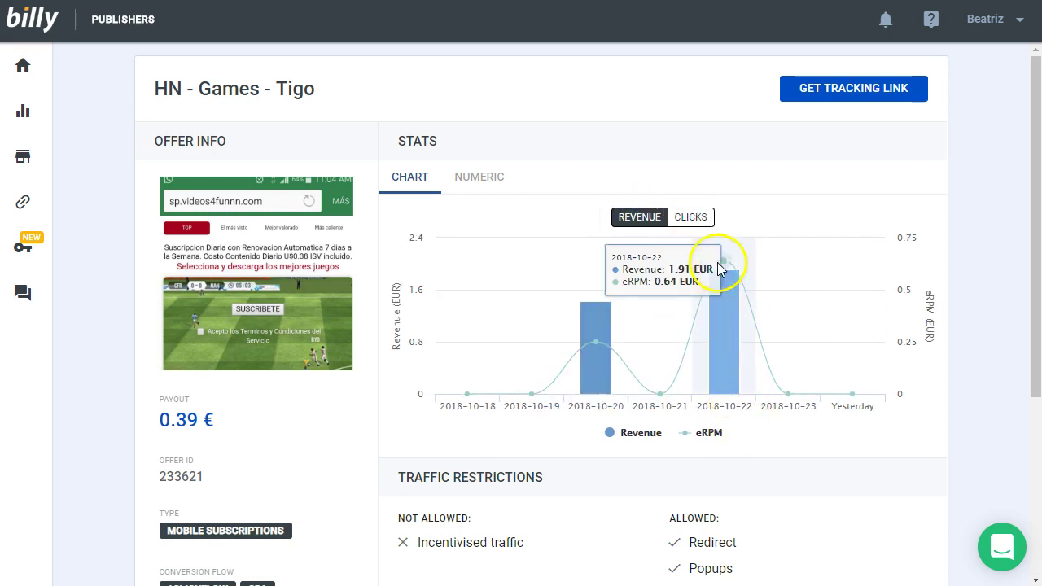
left_click(686, 218)
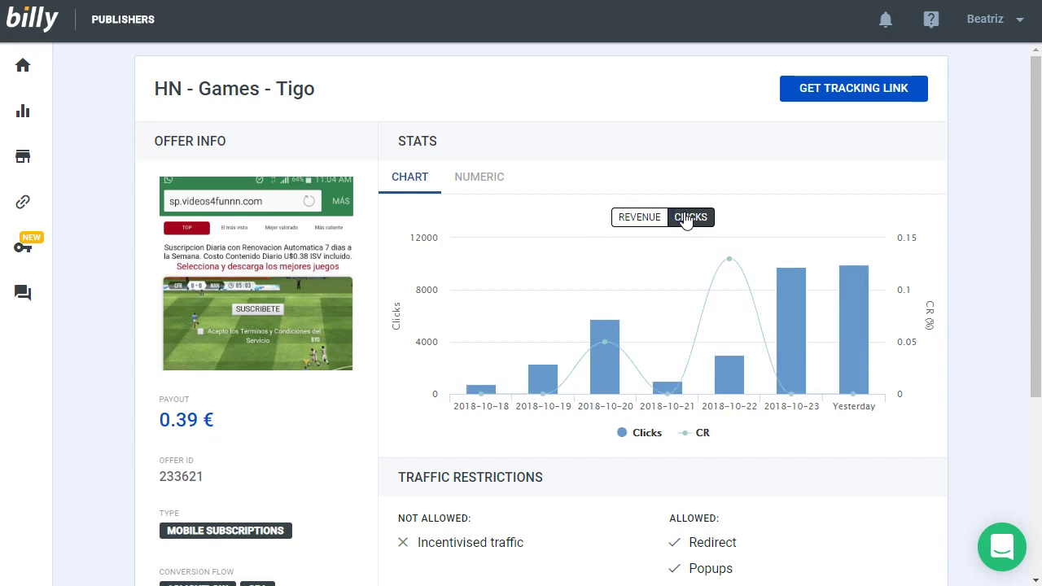
mouse_move(746, 427)
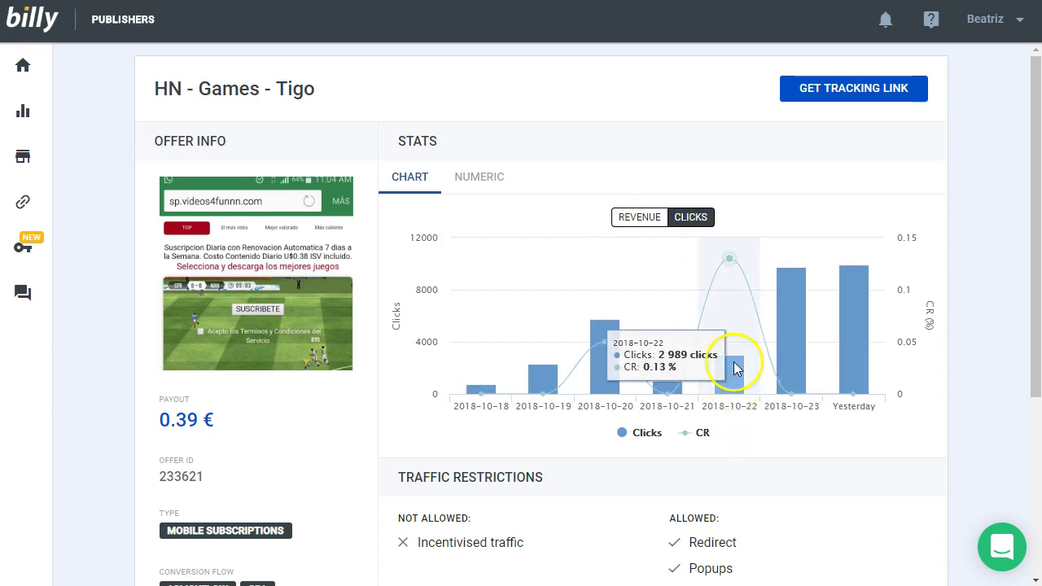
Check the clicks and CR for 2018-10-21 and 2018-10-22 against the 2018-10-22 revenue, ending on the clicks chart.
left_click(674, 353)
left_click(734, 370)
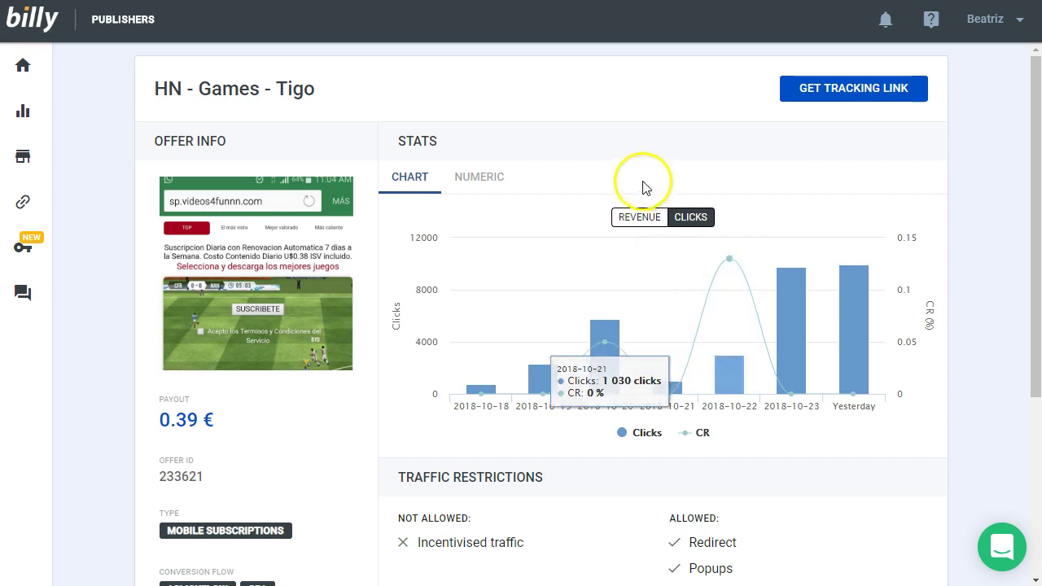
left_click(632, 216)
left_click(716, 340)
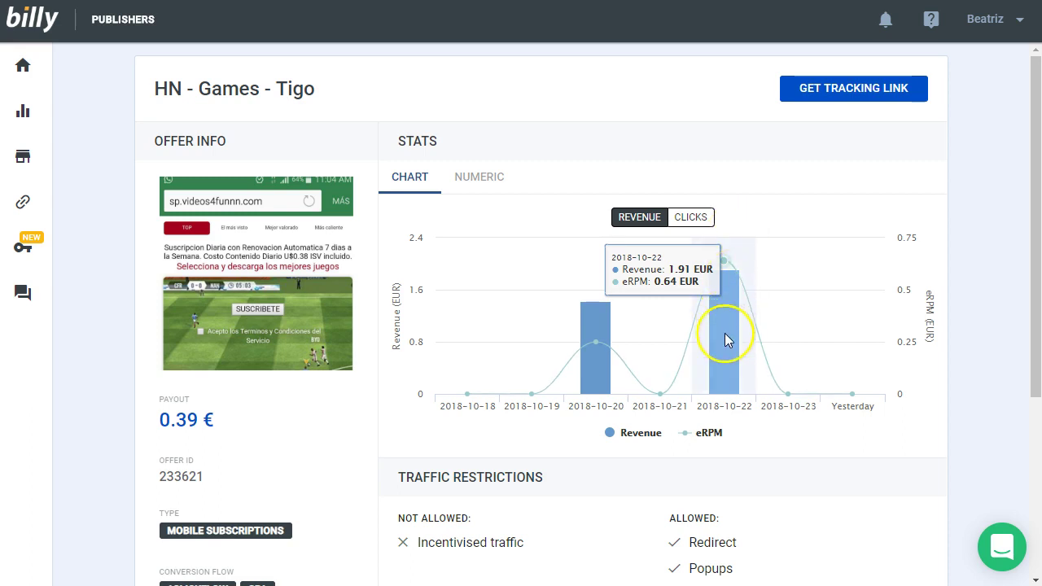
left_click(687, 218)
Read the offer's traffic restrictions, conversion flow, country, connection type and carrier.
scroll(431, 400, "down", 1)
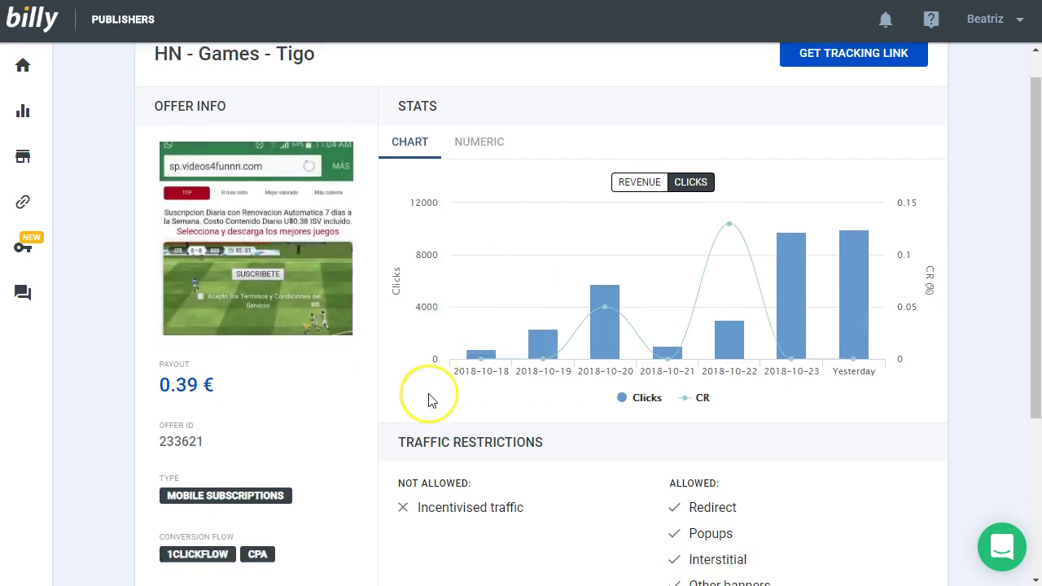
scroll(432, 400, "down", 3)
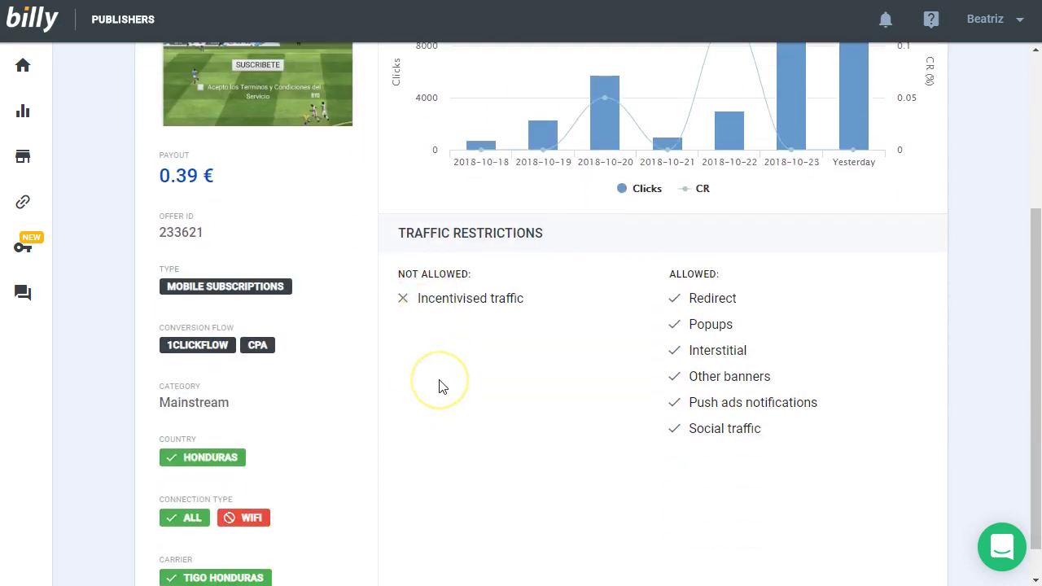
scroll(440, 387, "up", 3)
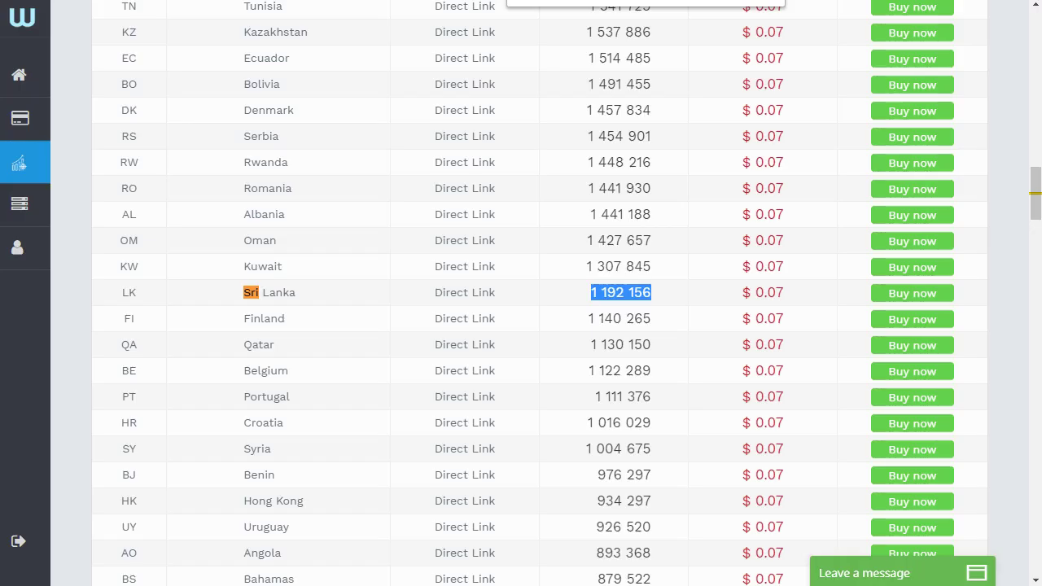
Switch to the Wingoads country traffic list and close the page search highlighting Sri Lanka.
left_click(331, 301)
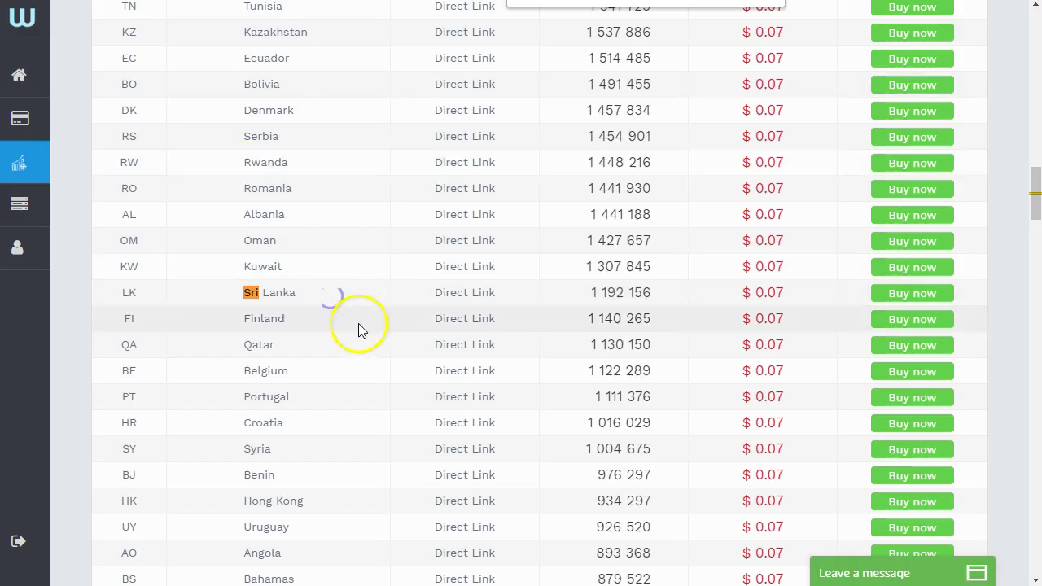
key("Escape")
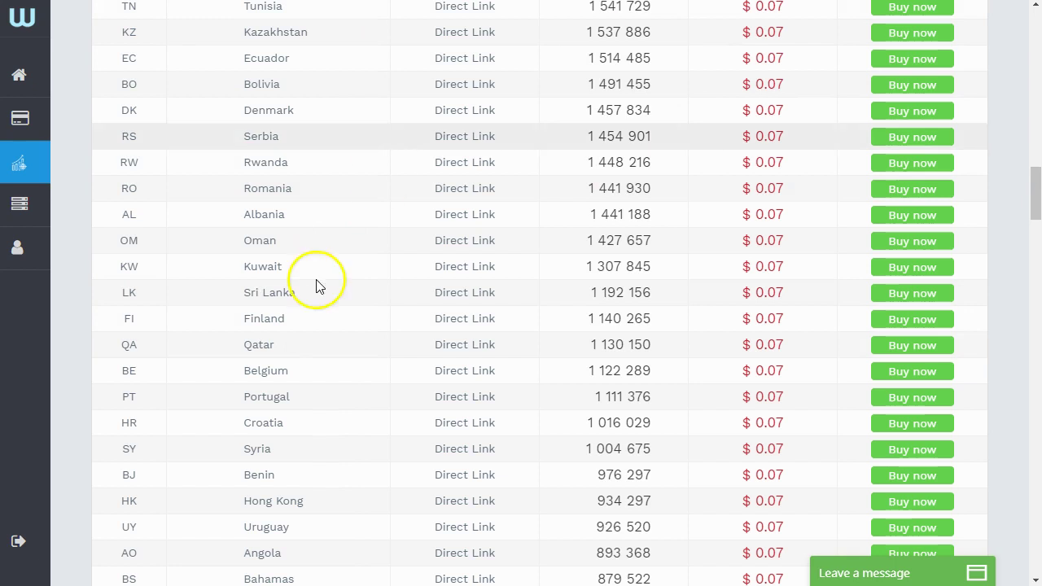
scroll(372, 305, "up", 15)
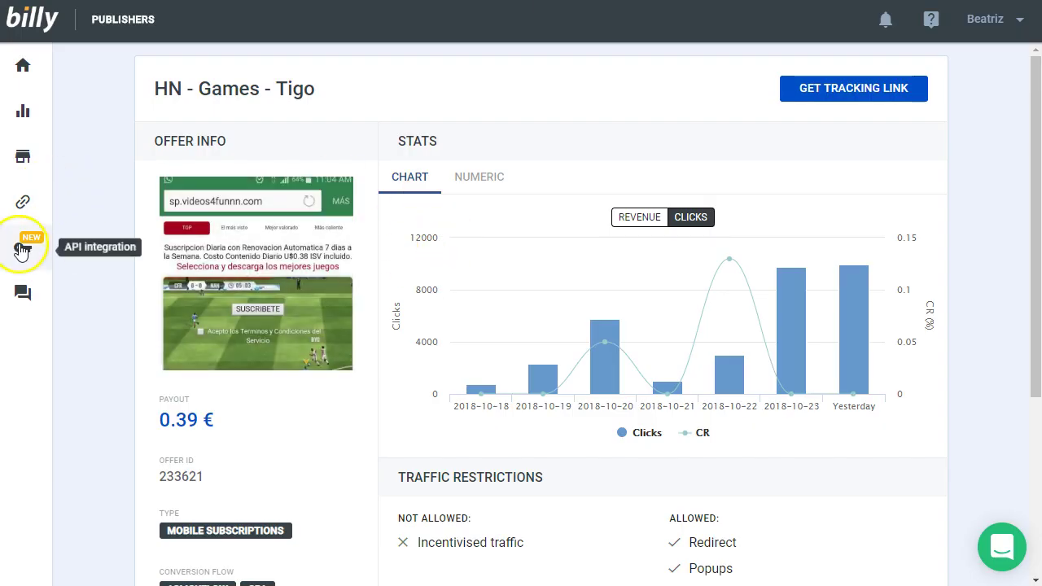
Open the Billy account overview and review the status, clicks and revenue of the active campaigns.
left_click(23, 65)
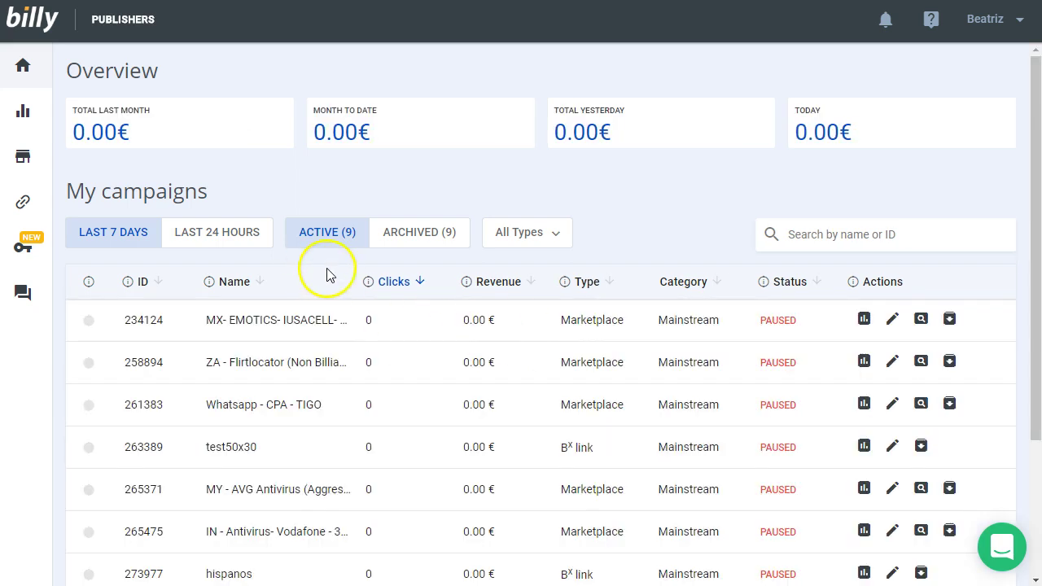
scroll(395, 381, "down", 1)
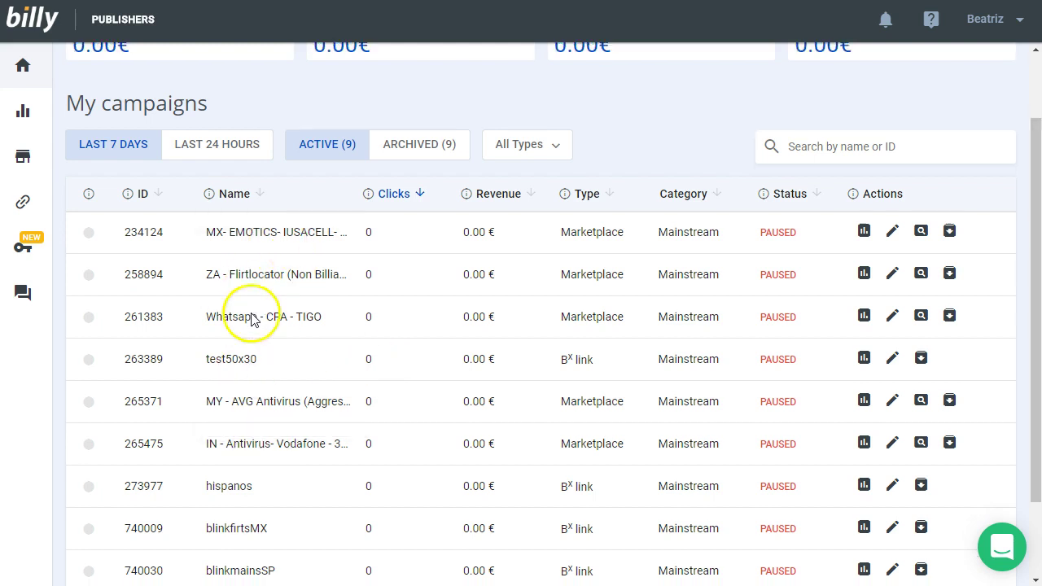
scroll(249, 249, "down", 2)
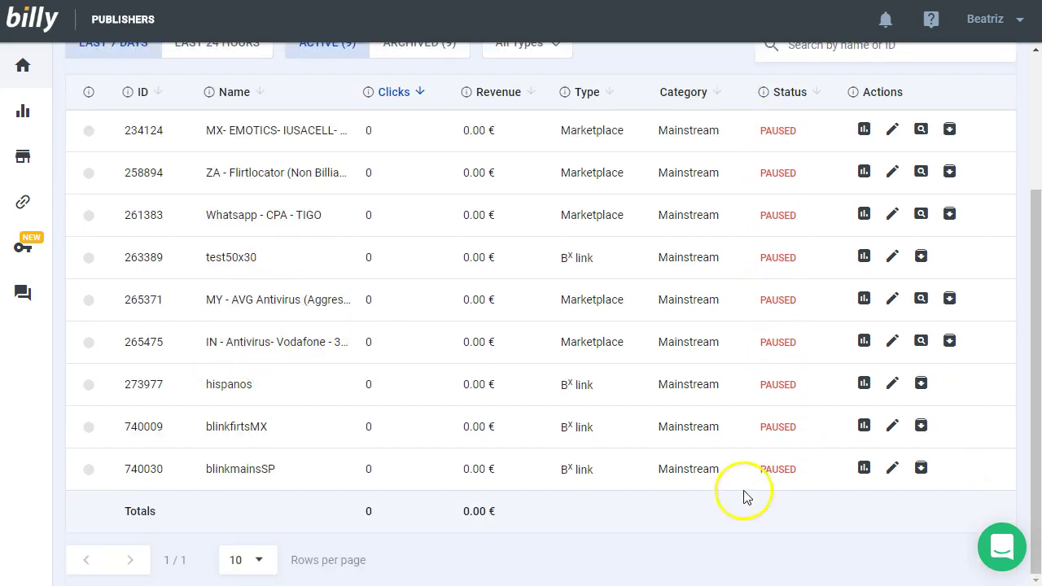
Switch back to Wingoads and view the countries with the most daily impressions in Top Performing CPM.
scroll(259, 340, "up", 2)
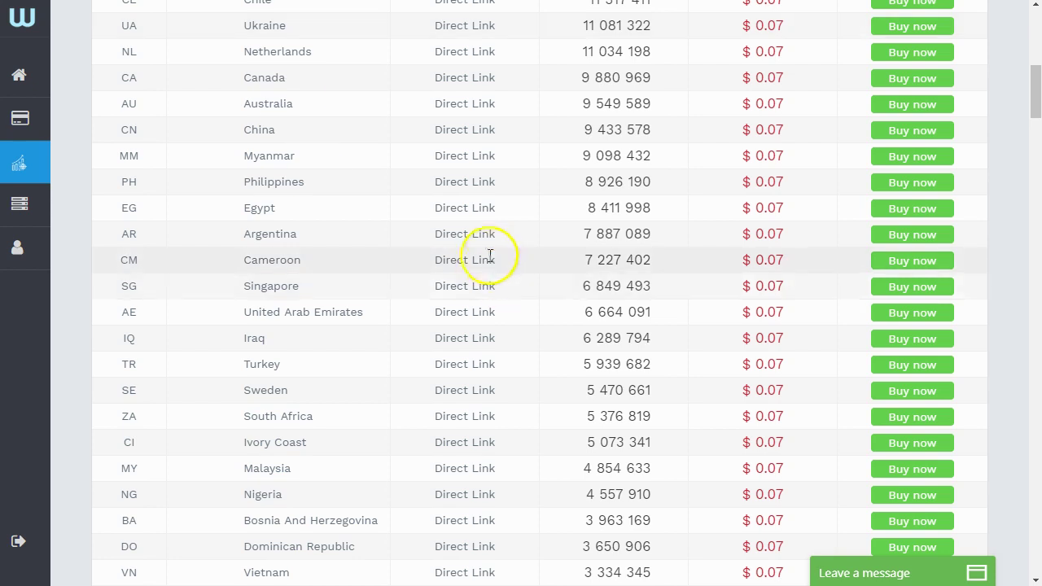
scroll(492, 257, "up", 10)
scroll(493, 257, "up", 1)
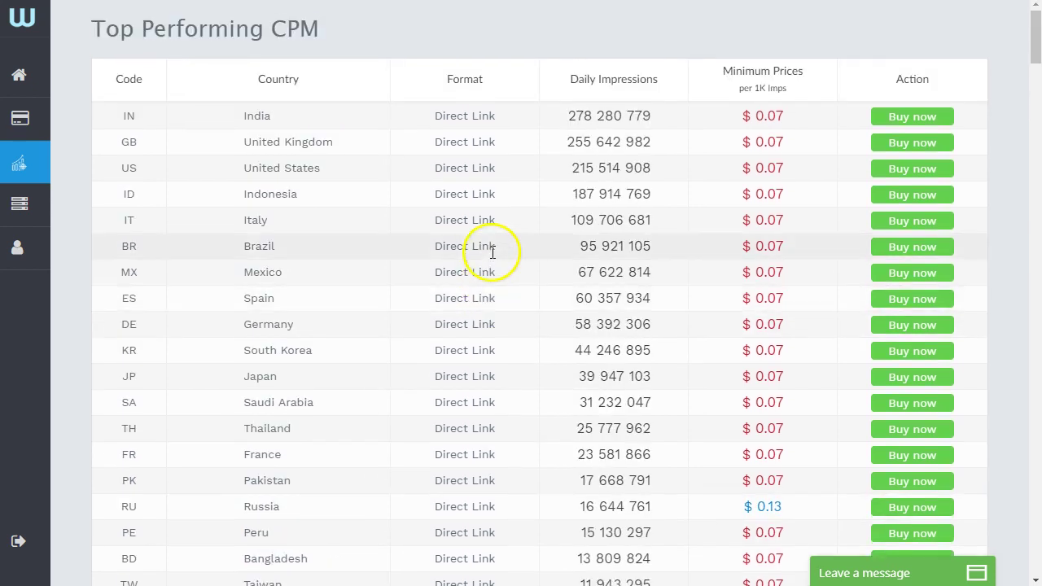